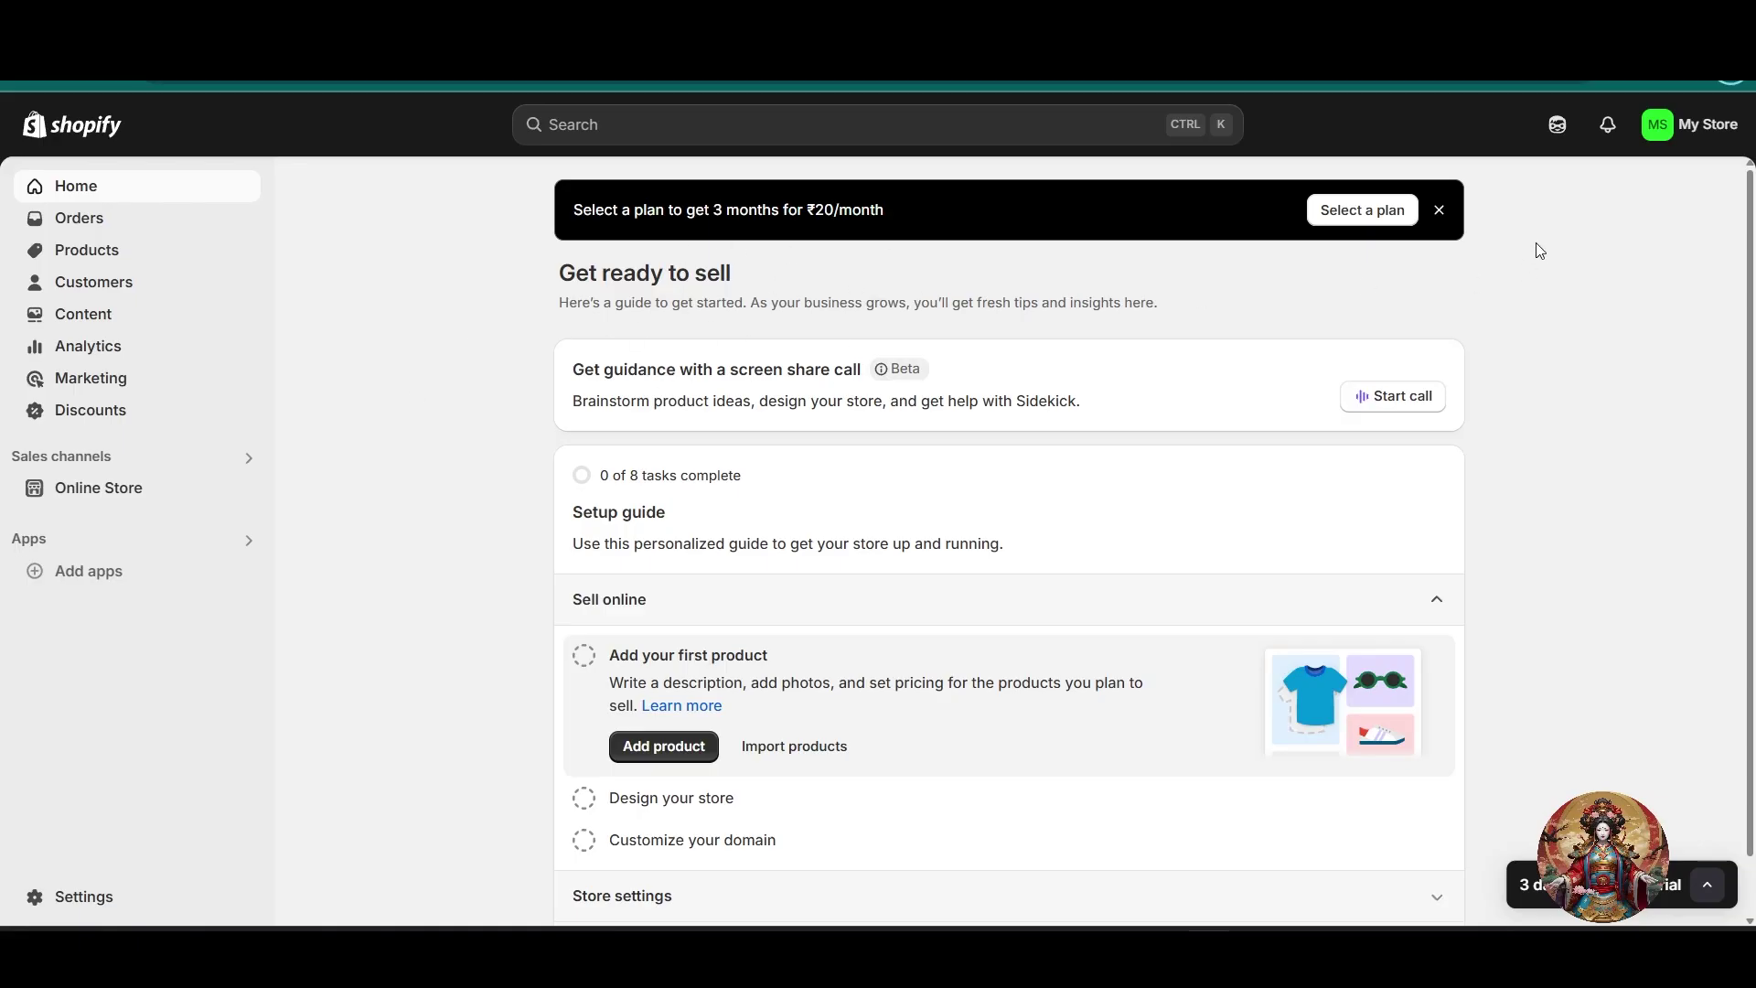
Dismiss the plan offer, go to the online store's pages and start adding a new page
click(1439, 209)
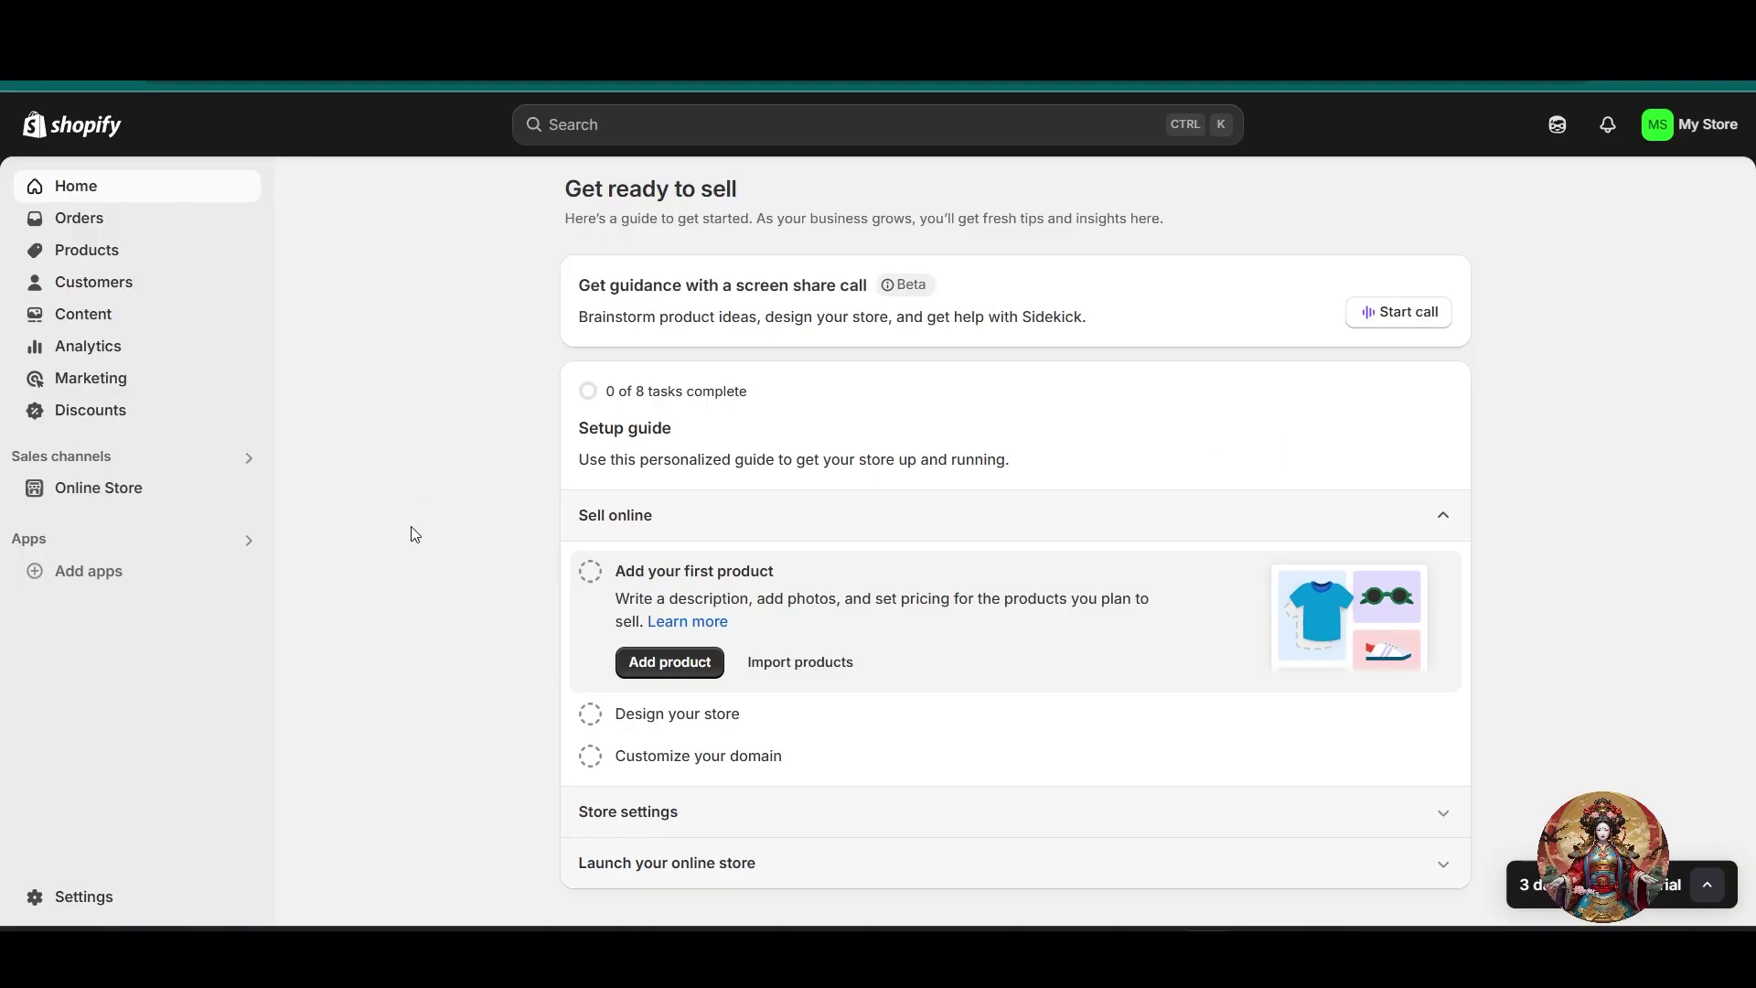
click(129, 492)
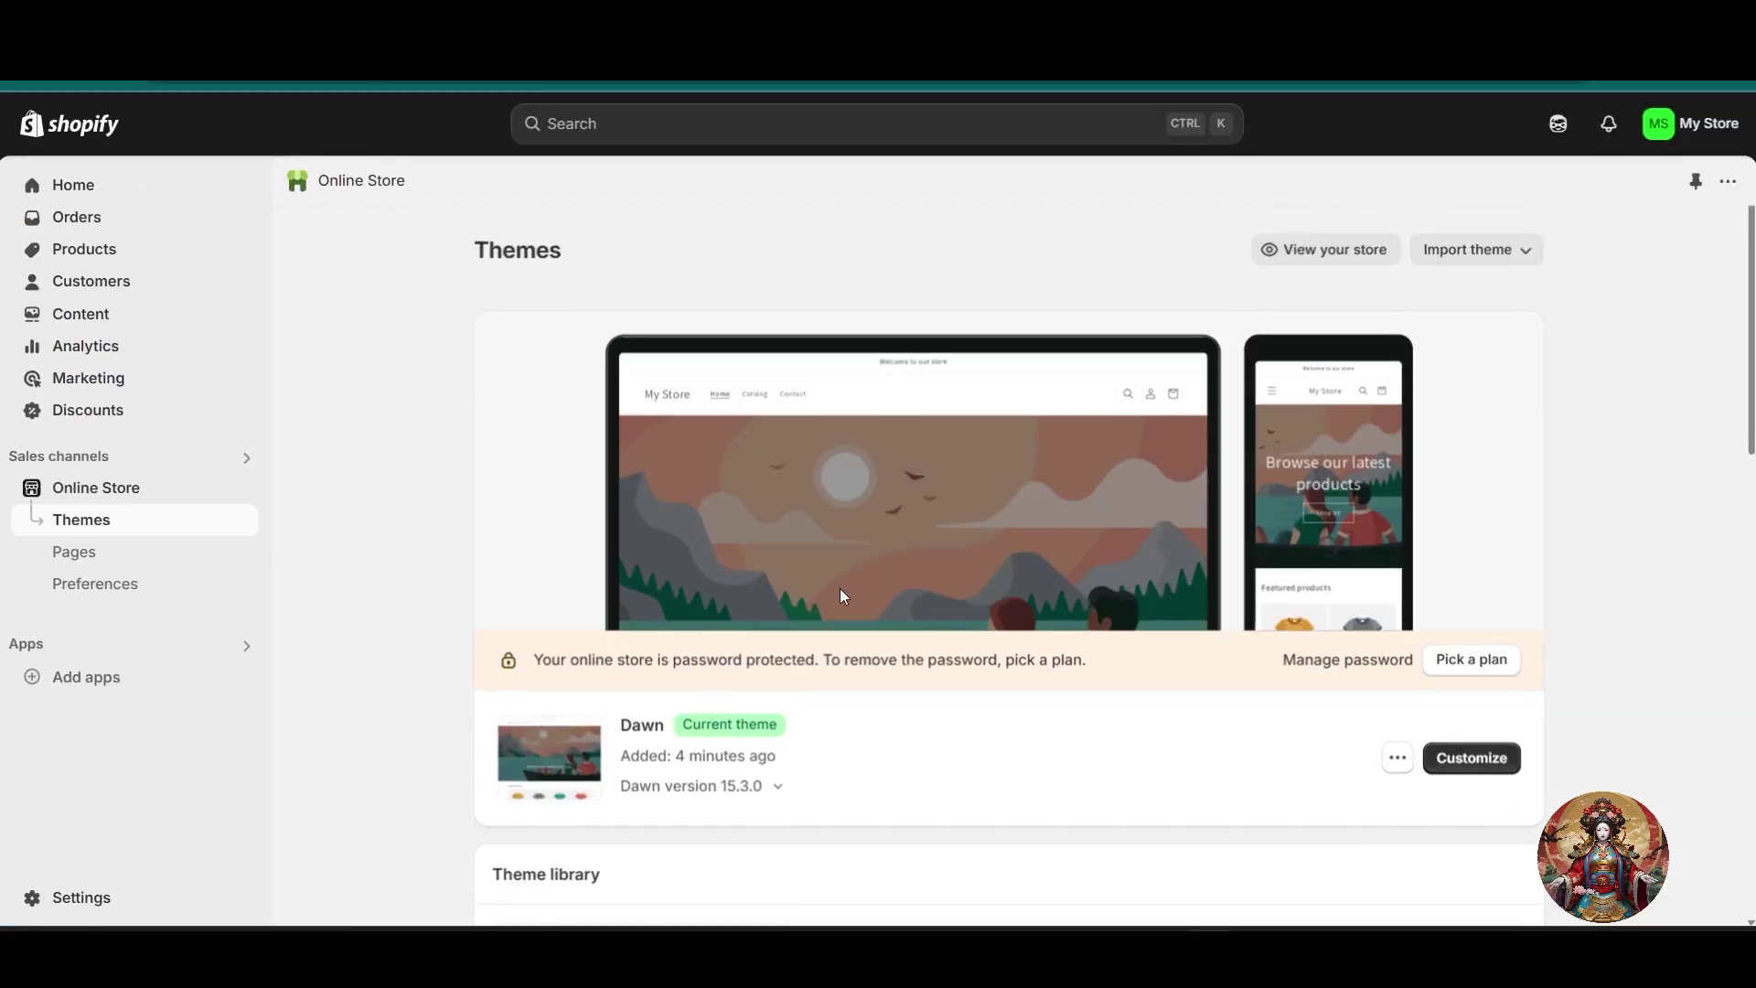
click(98, 567)
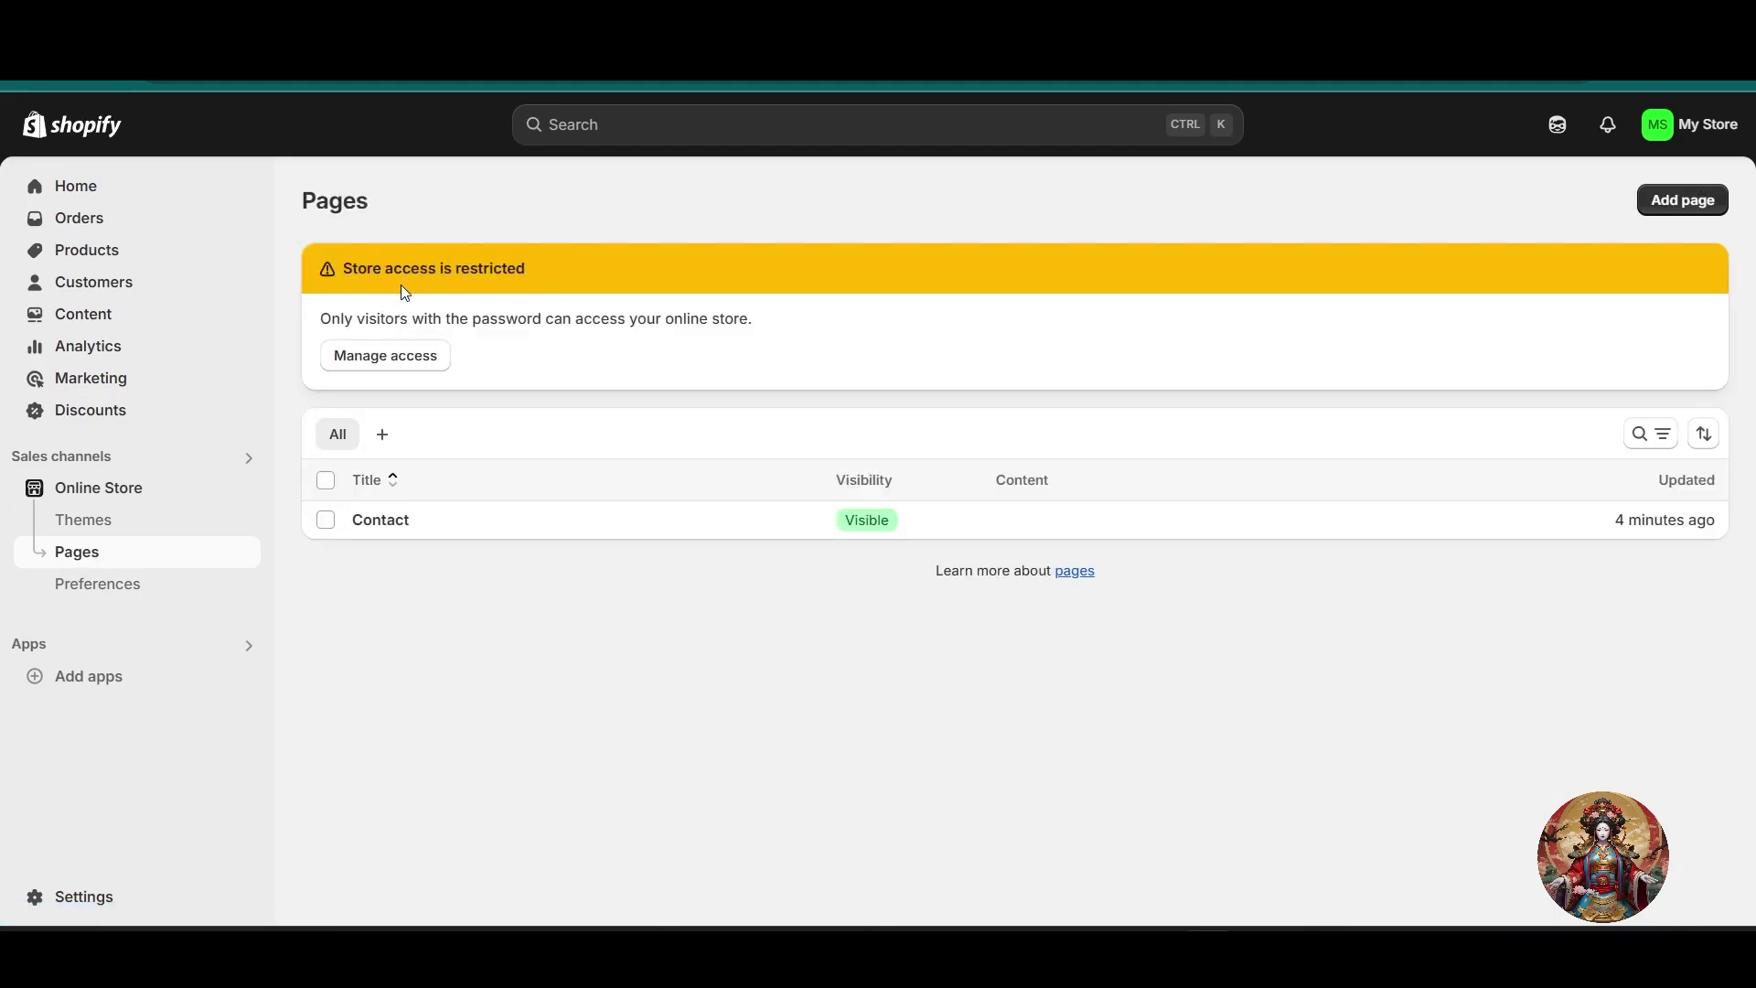
key(super)
click(1463, 419)
click(1685, 209)
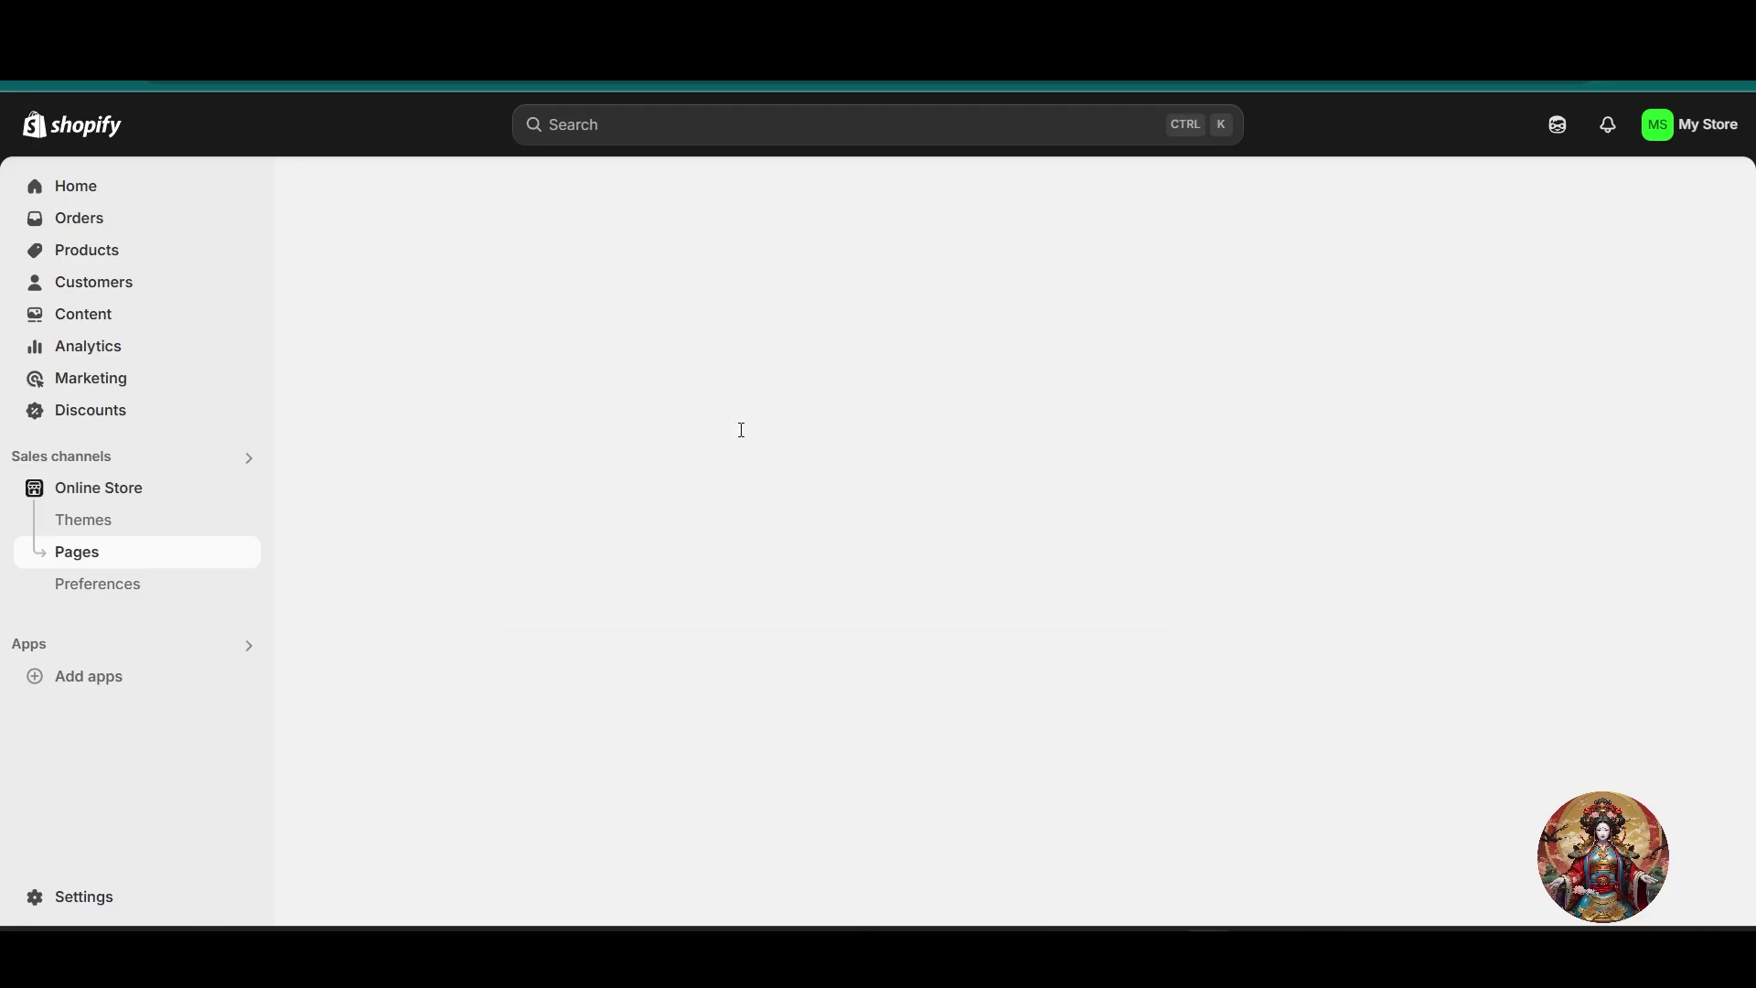
Title the new page "Customer order Tracking"
click(611, 309)
text(I)
key(BackSpace)
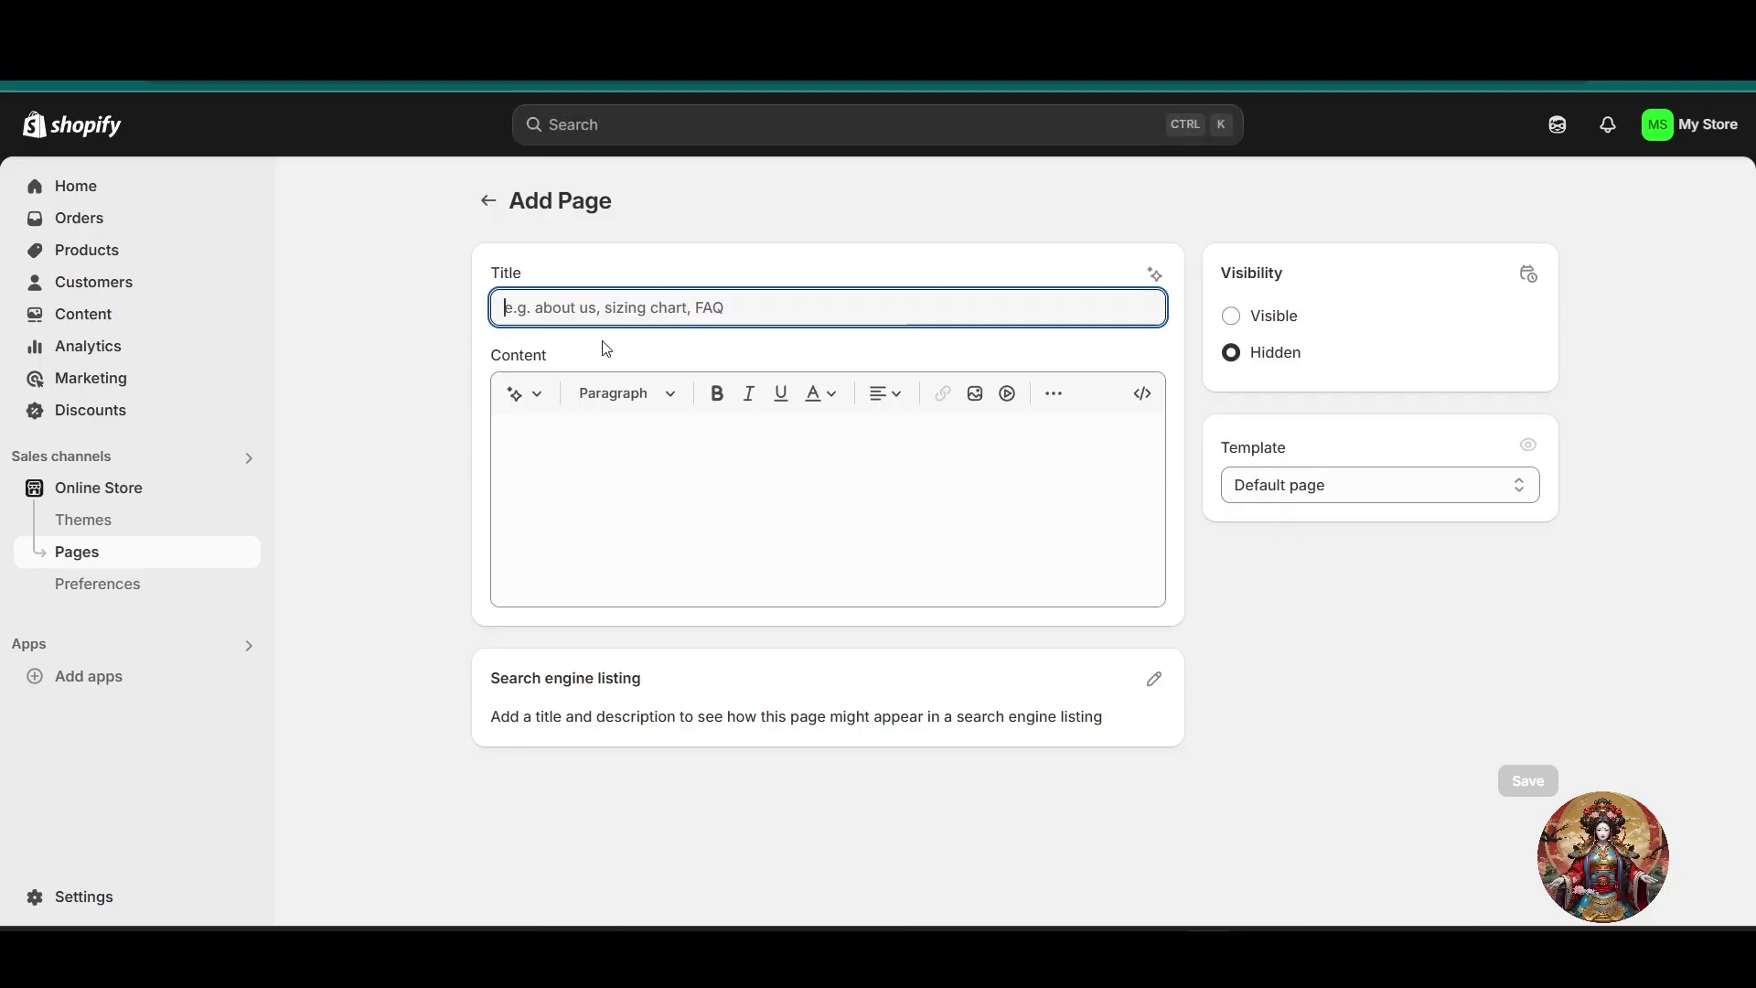
text(customer order)
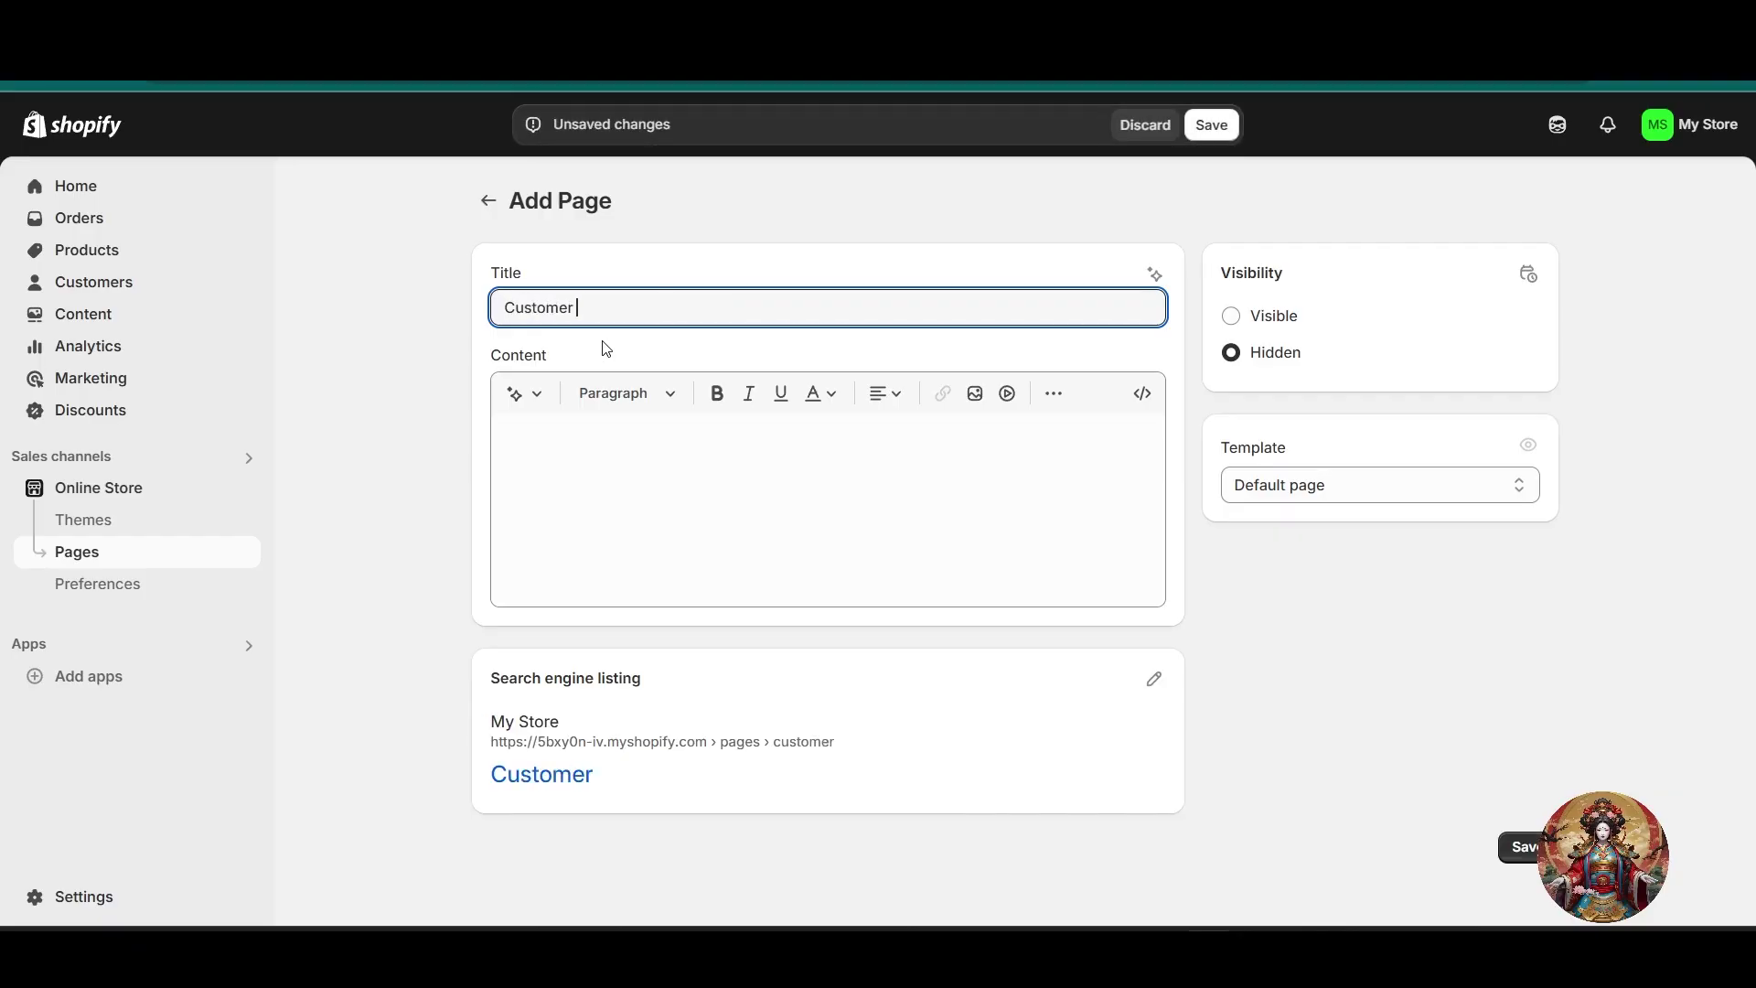
text( T)
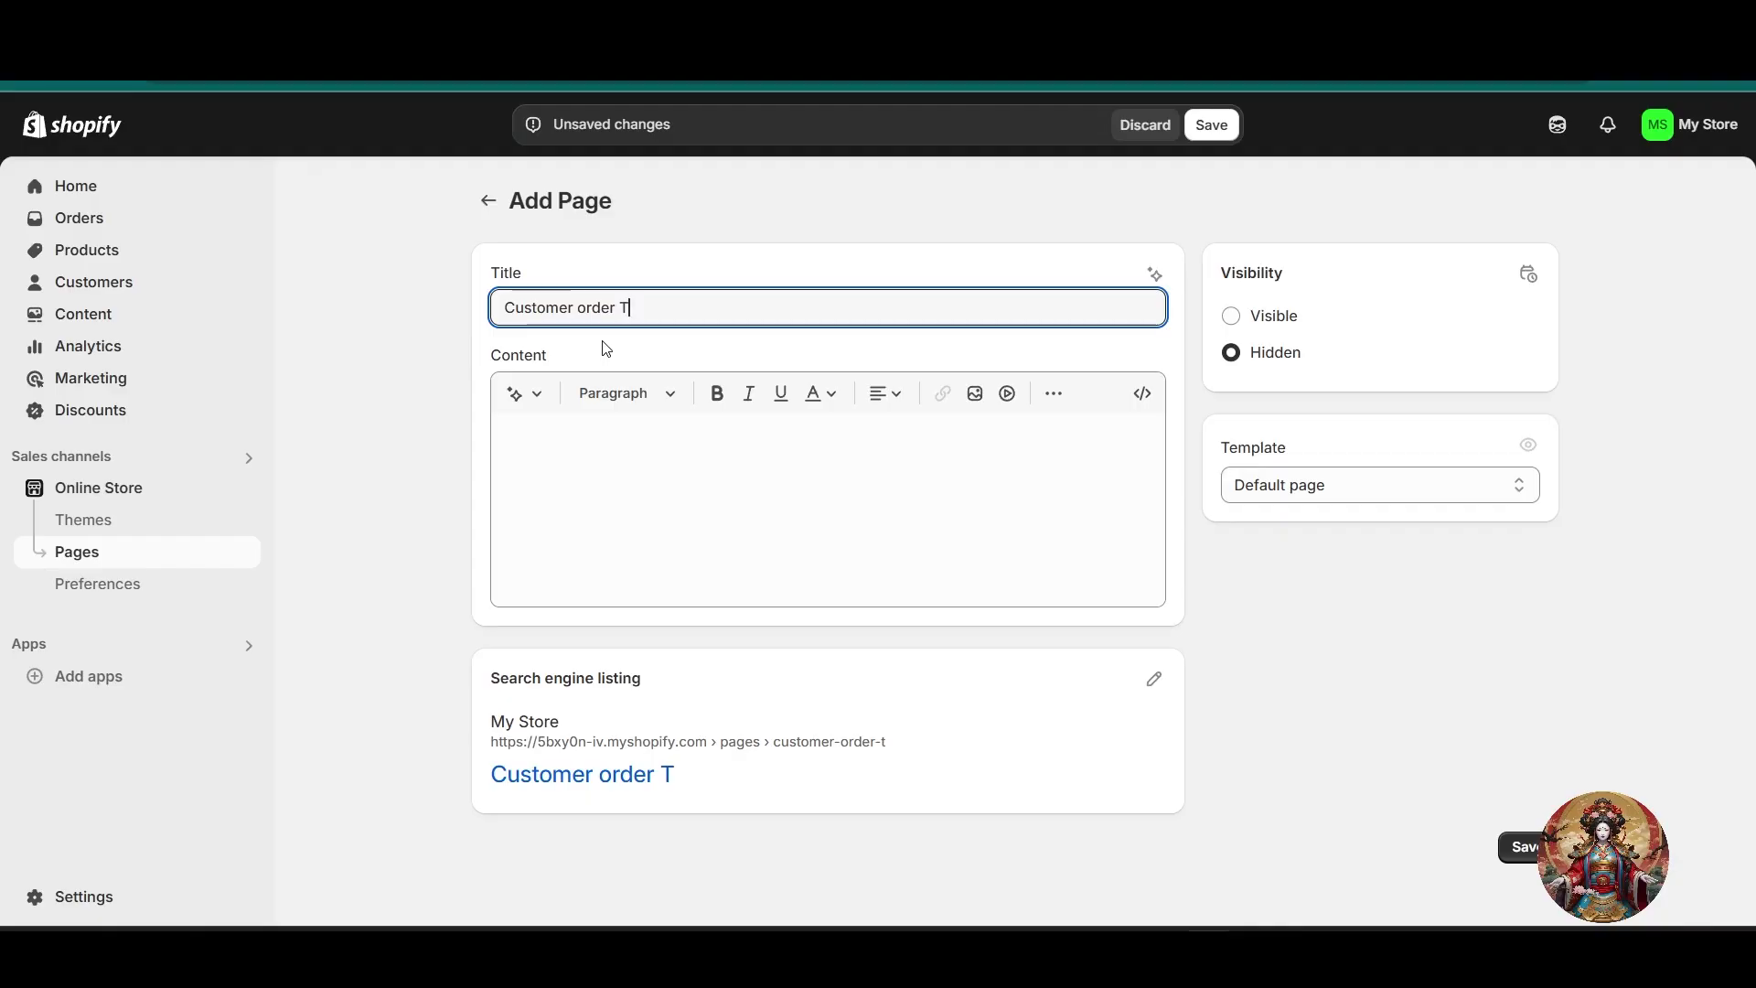
text(racking)
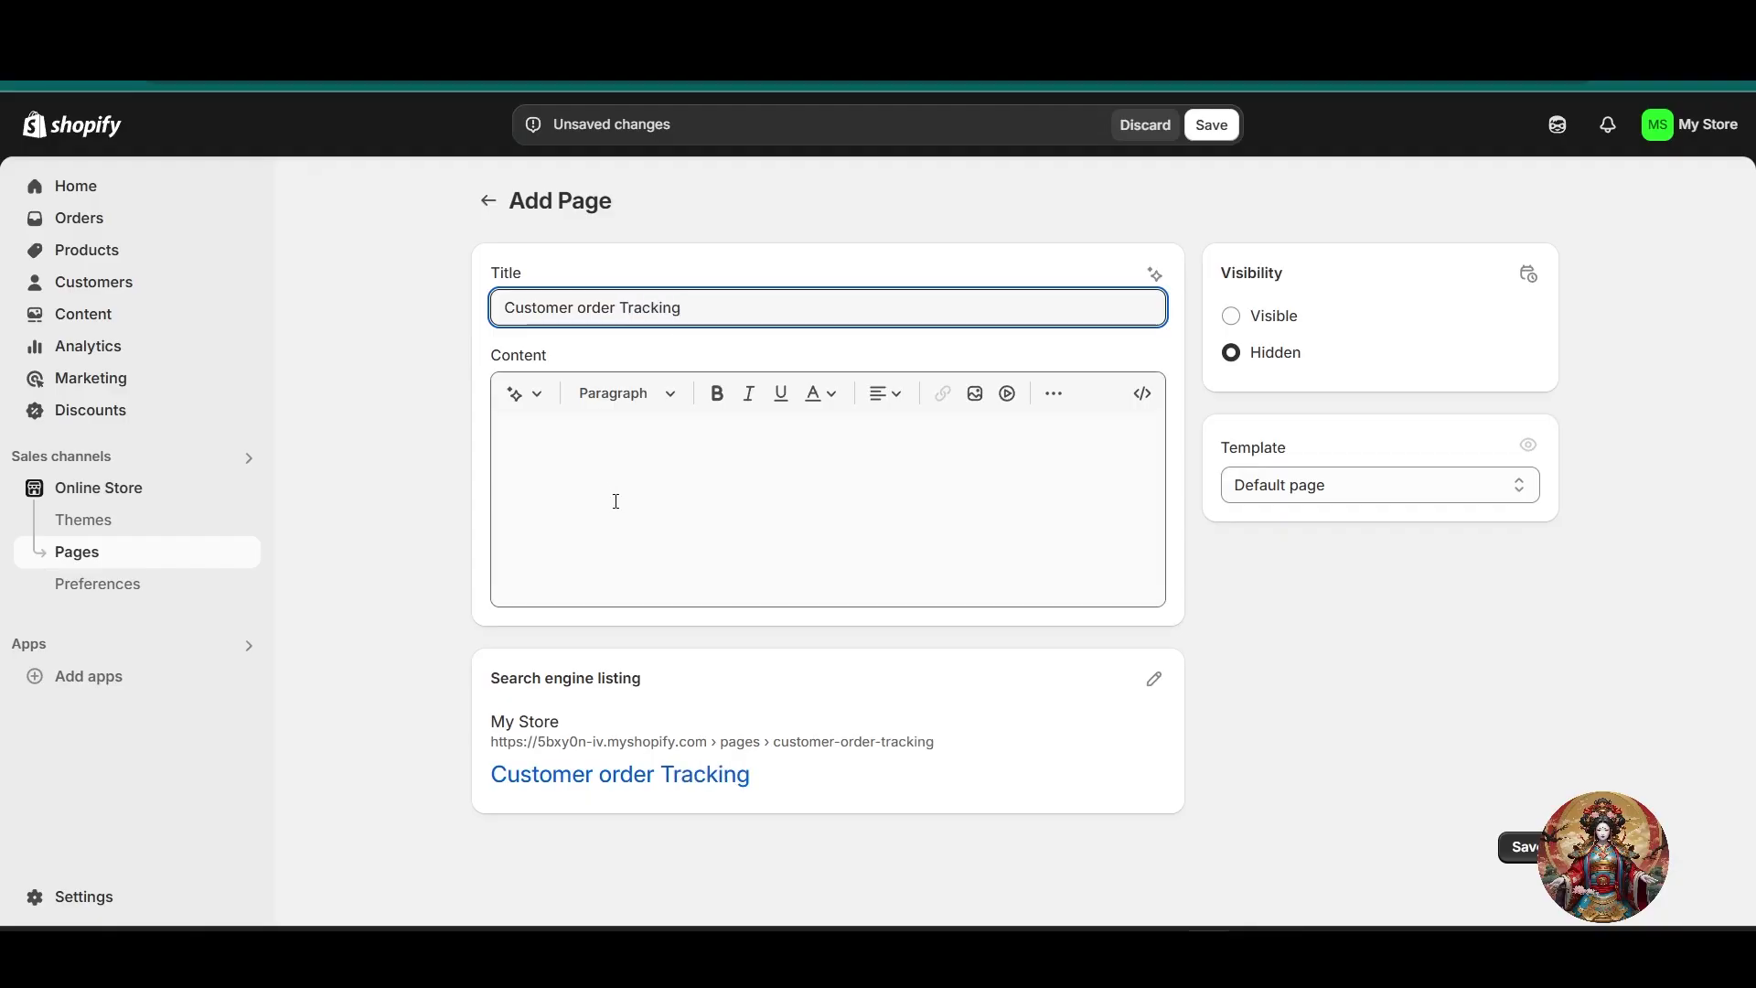
Paste the copied order-tracking code into the page content as HTML
click(694, 482)
key(ctrl+i)
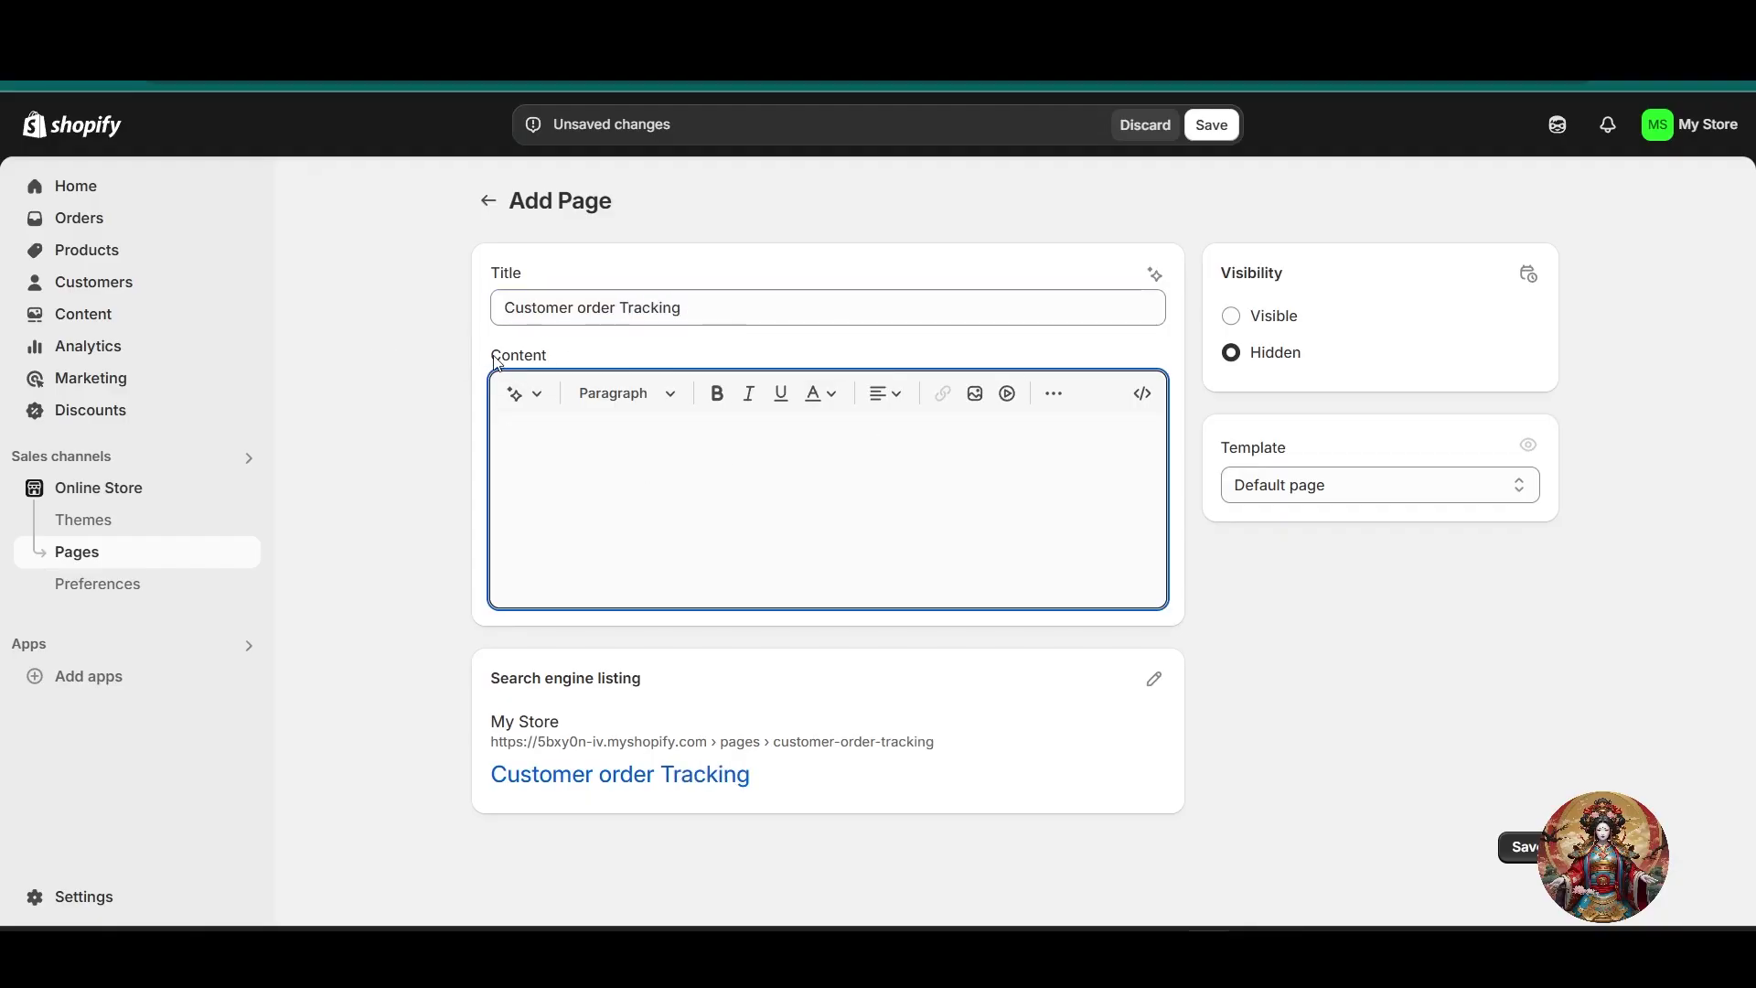
drag(371, 354, 595, 355)
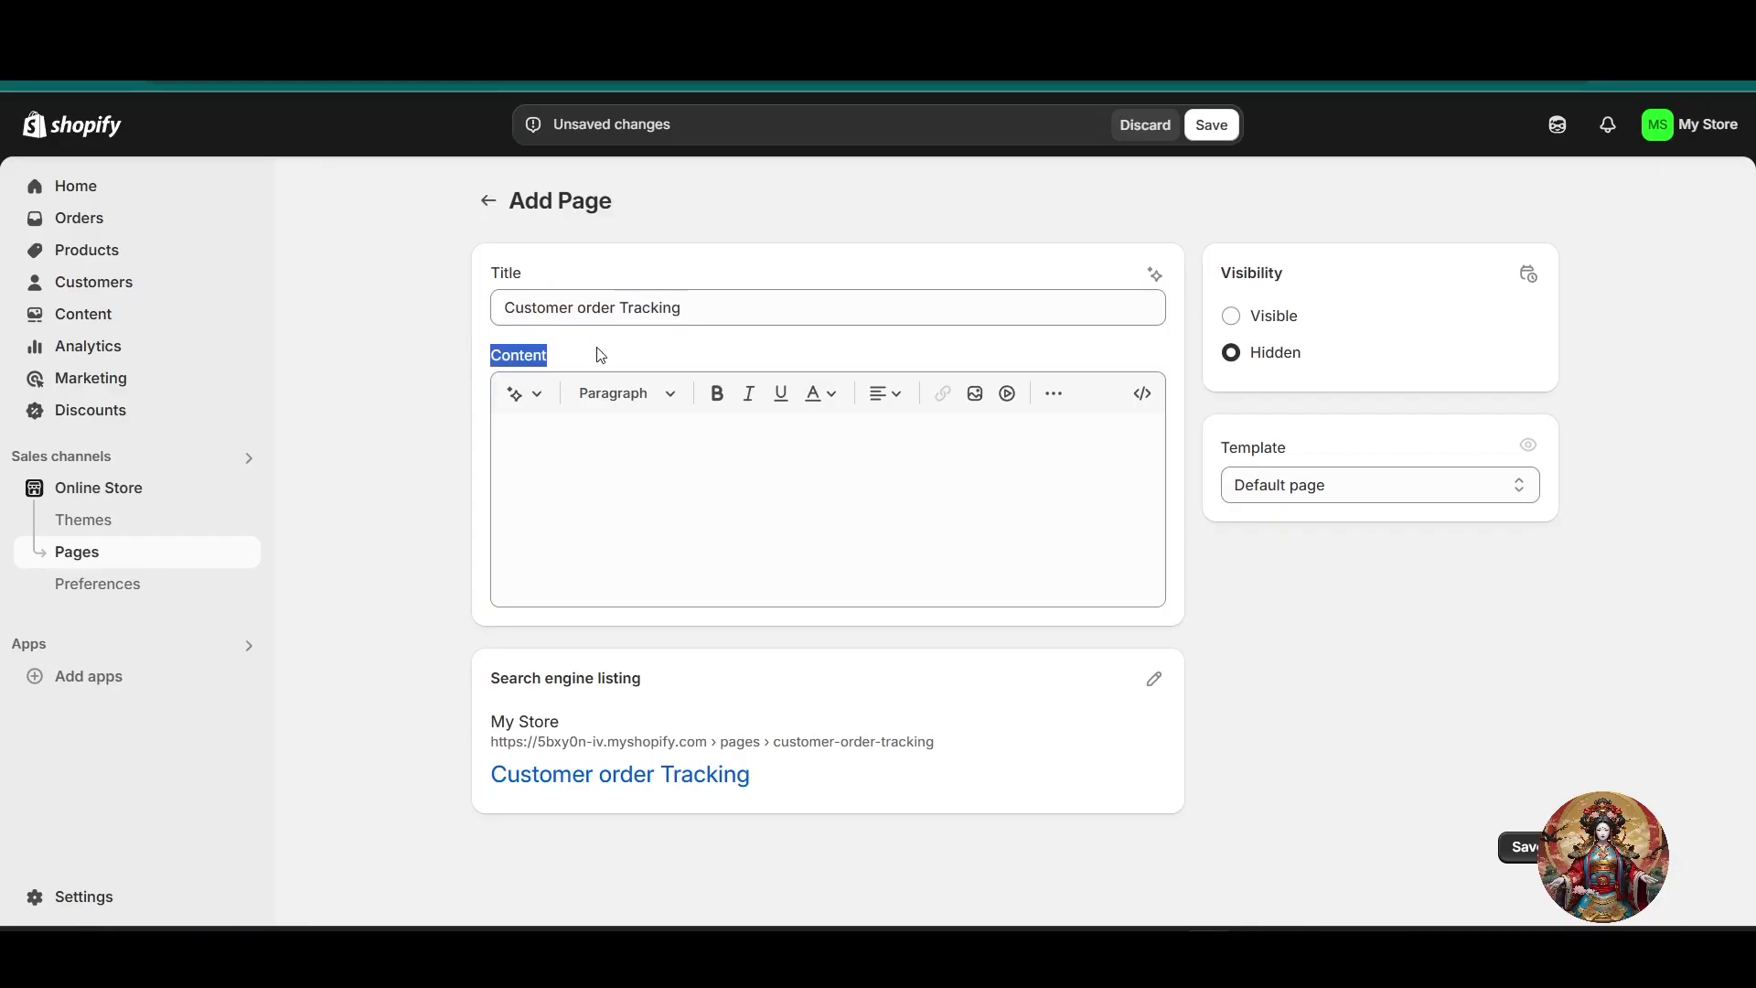
click(1149, 404)
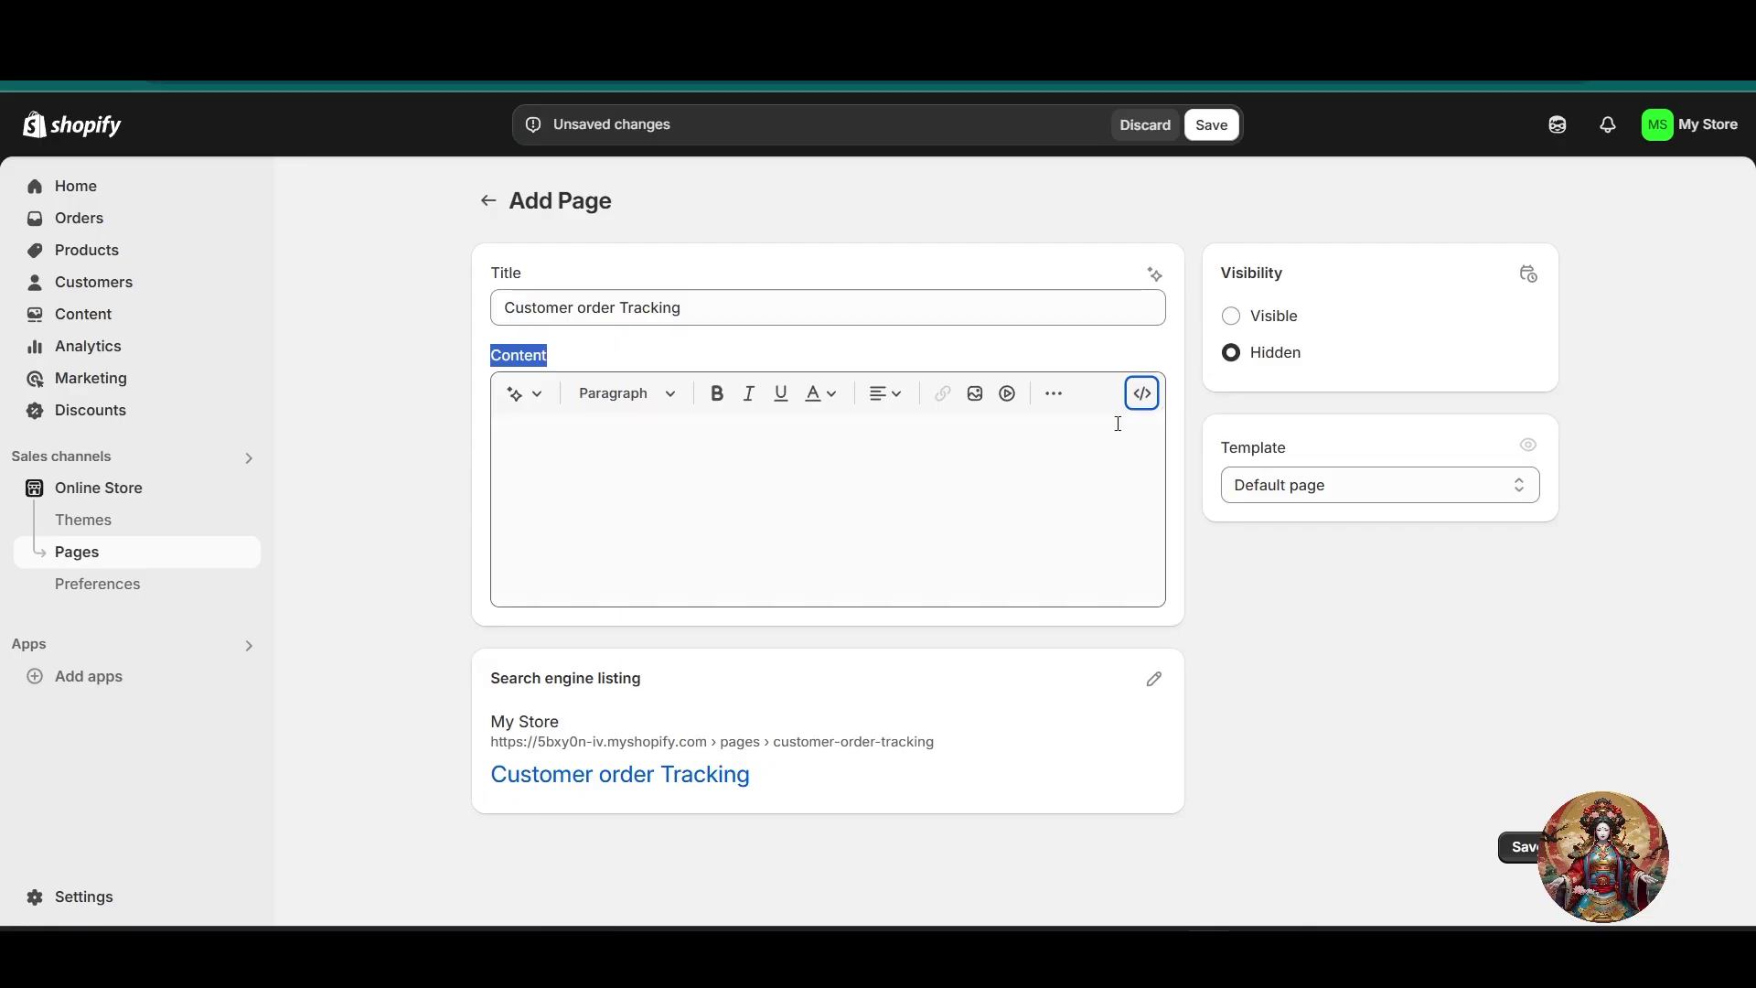
click(1142, 394)
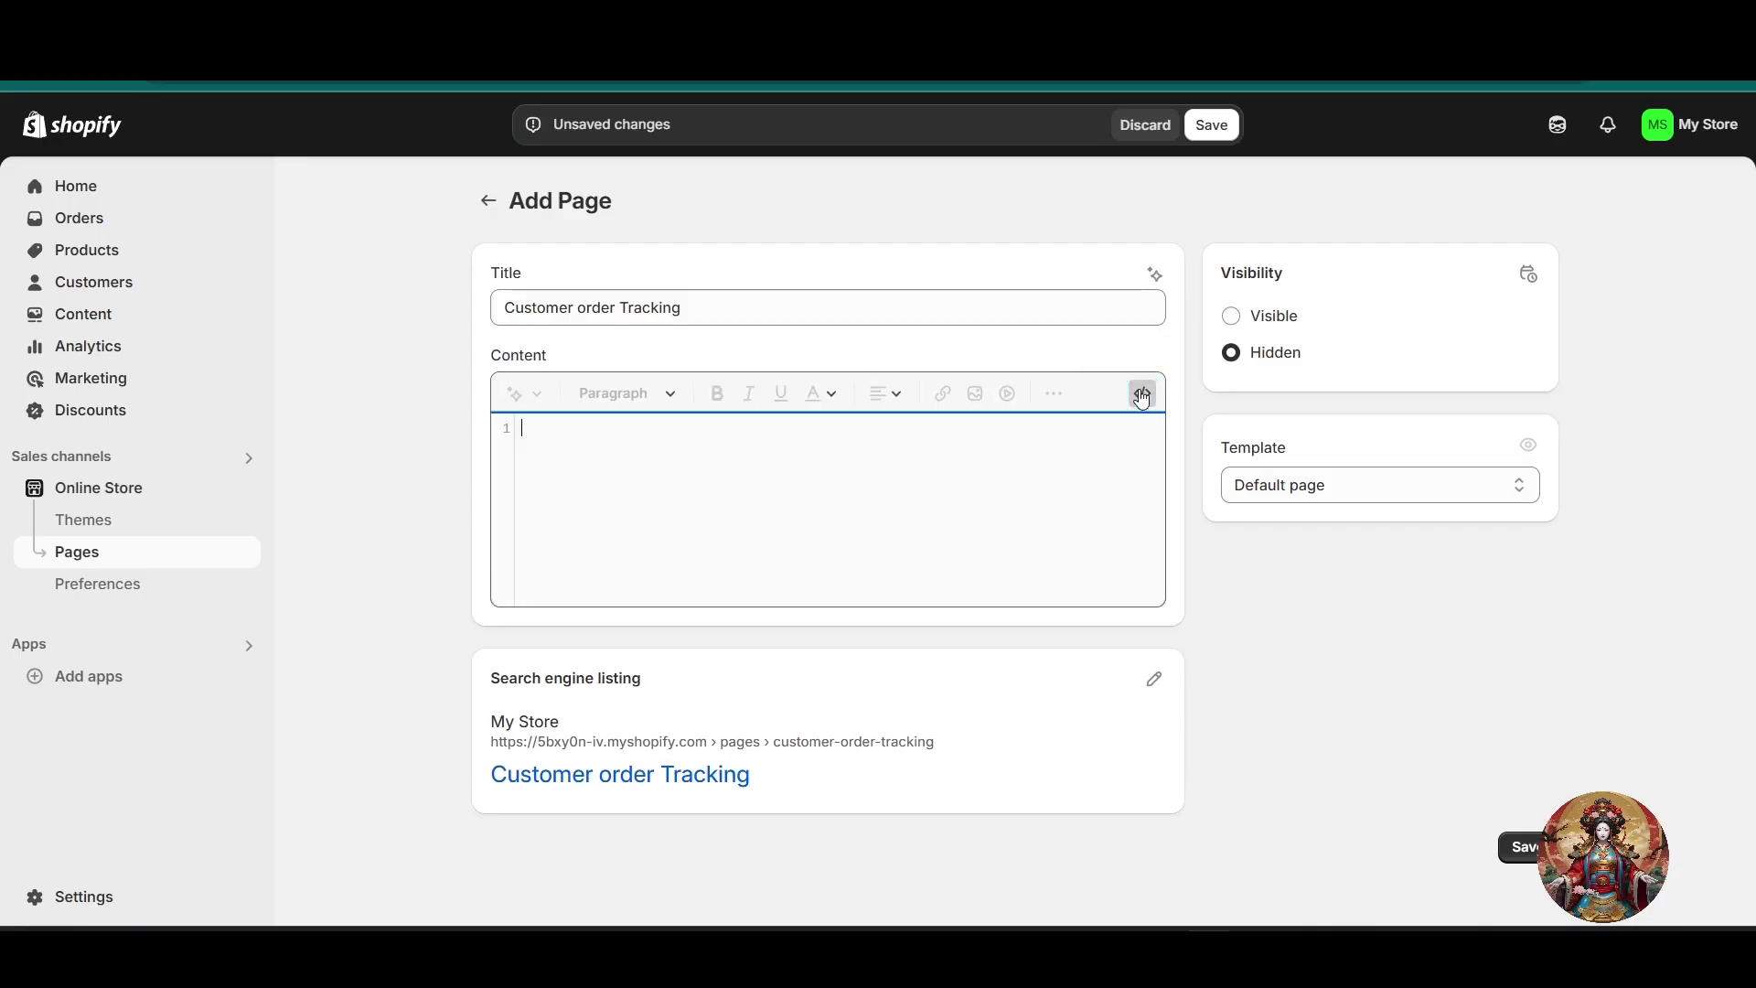
text(z)
key(BackSpace)
key(ctrl+v)
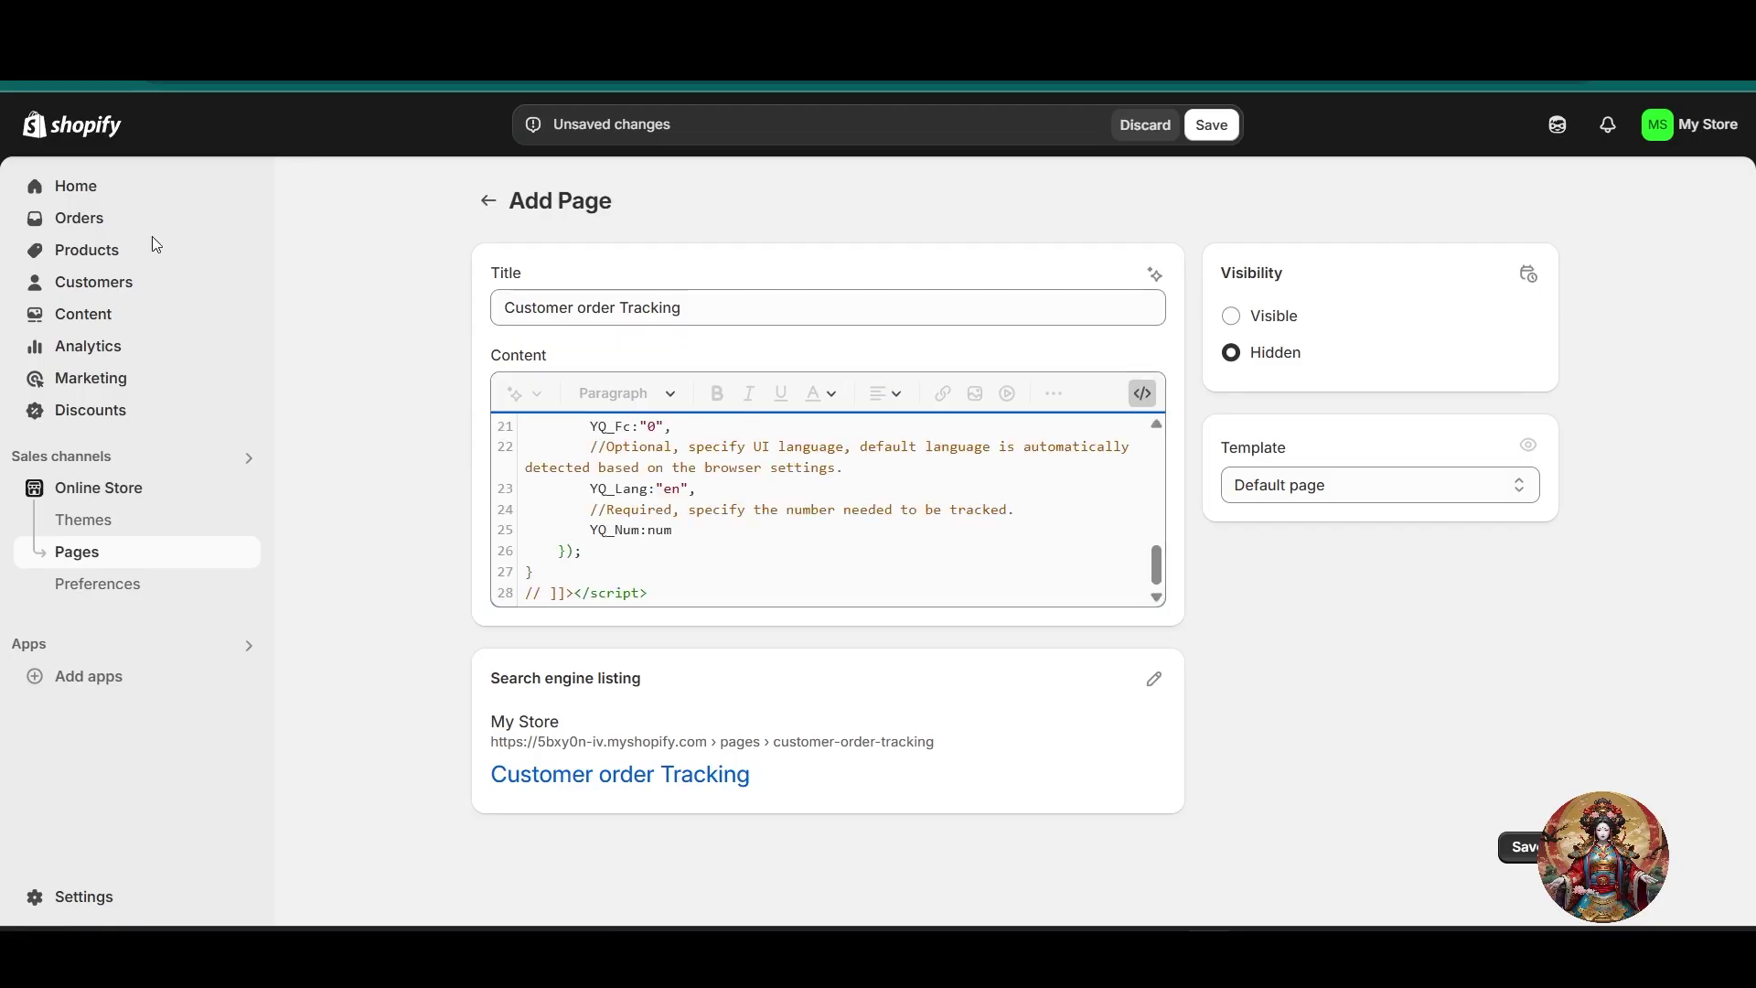
Review the pasted tracking code and save the Customer order Tracking page
click(443, 509)
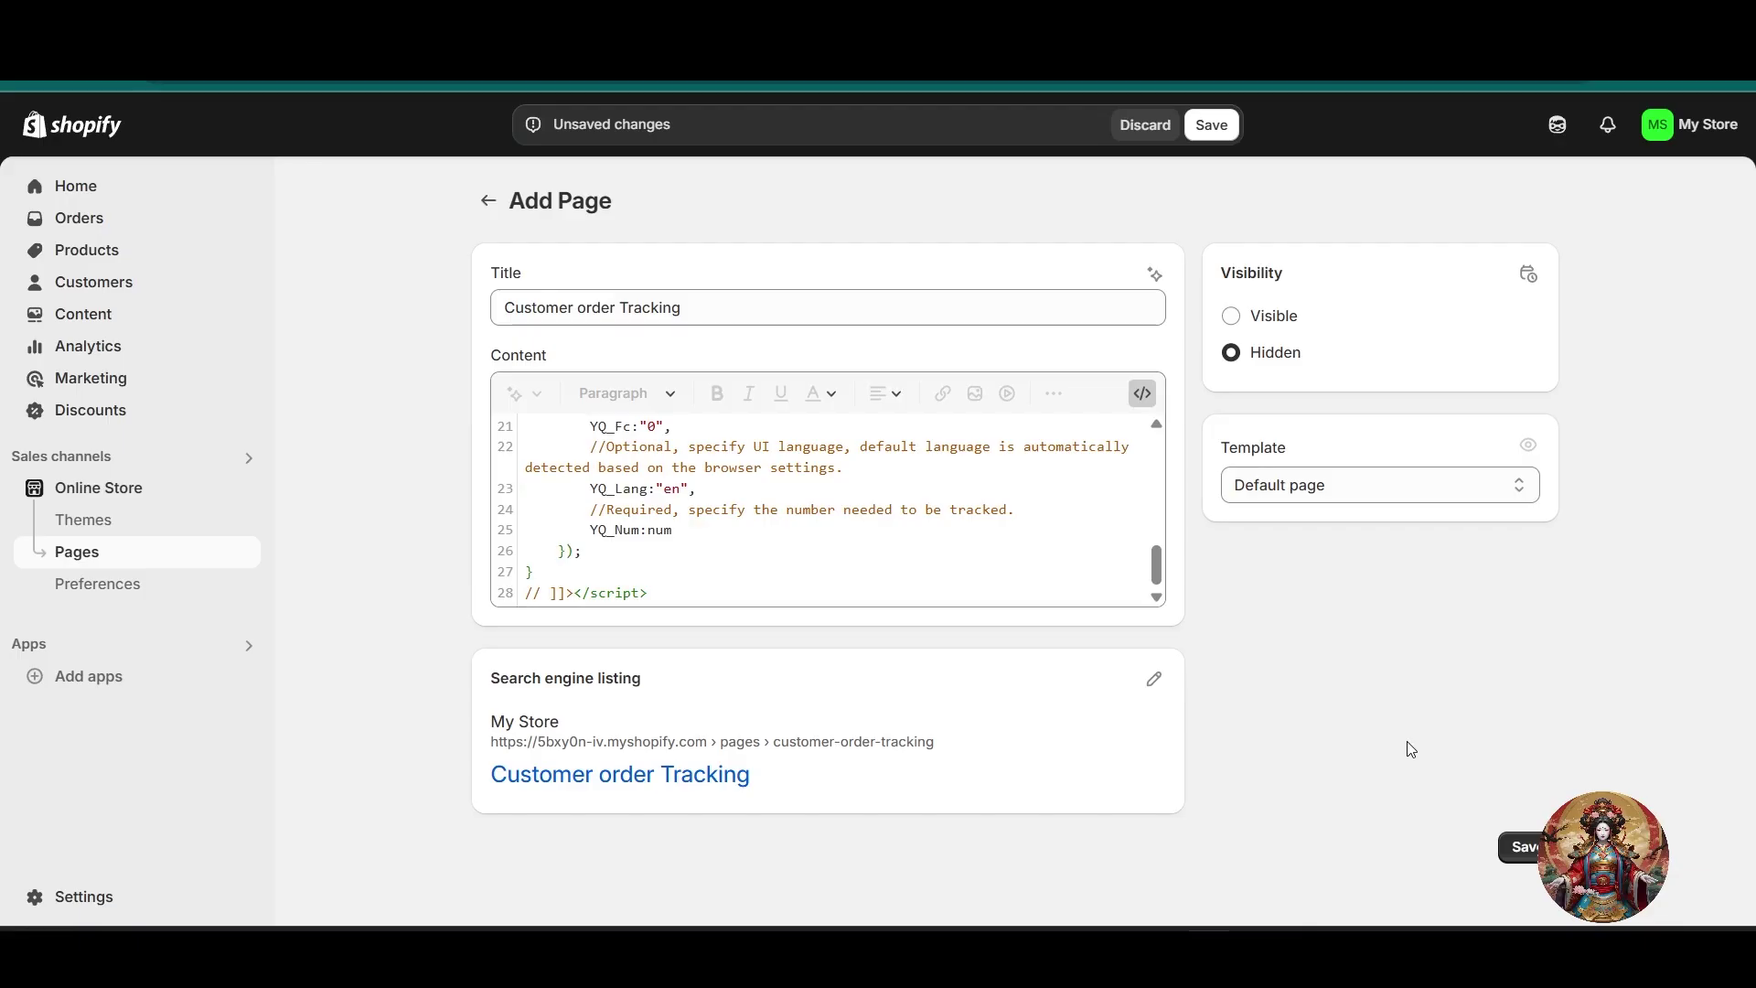
scroll(1019, 571, up, 10)
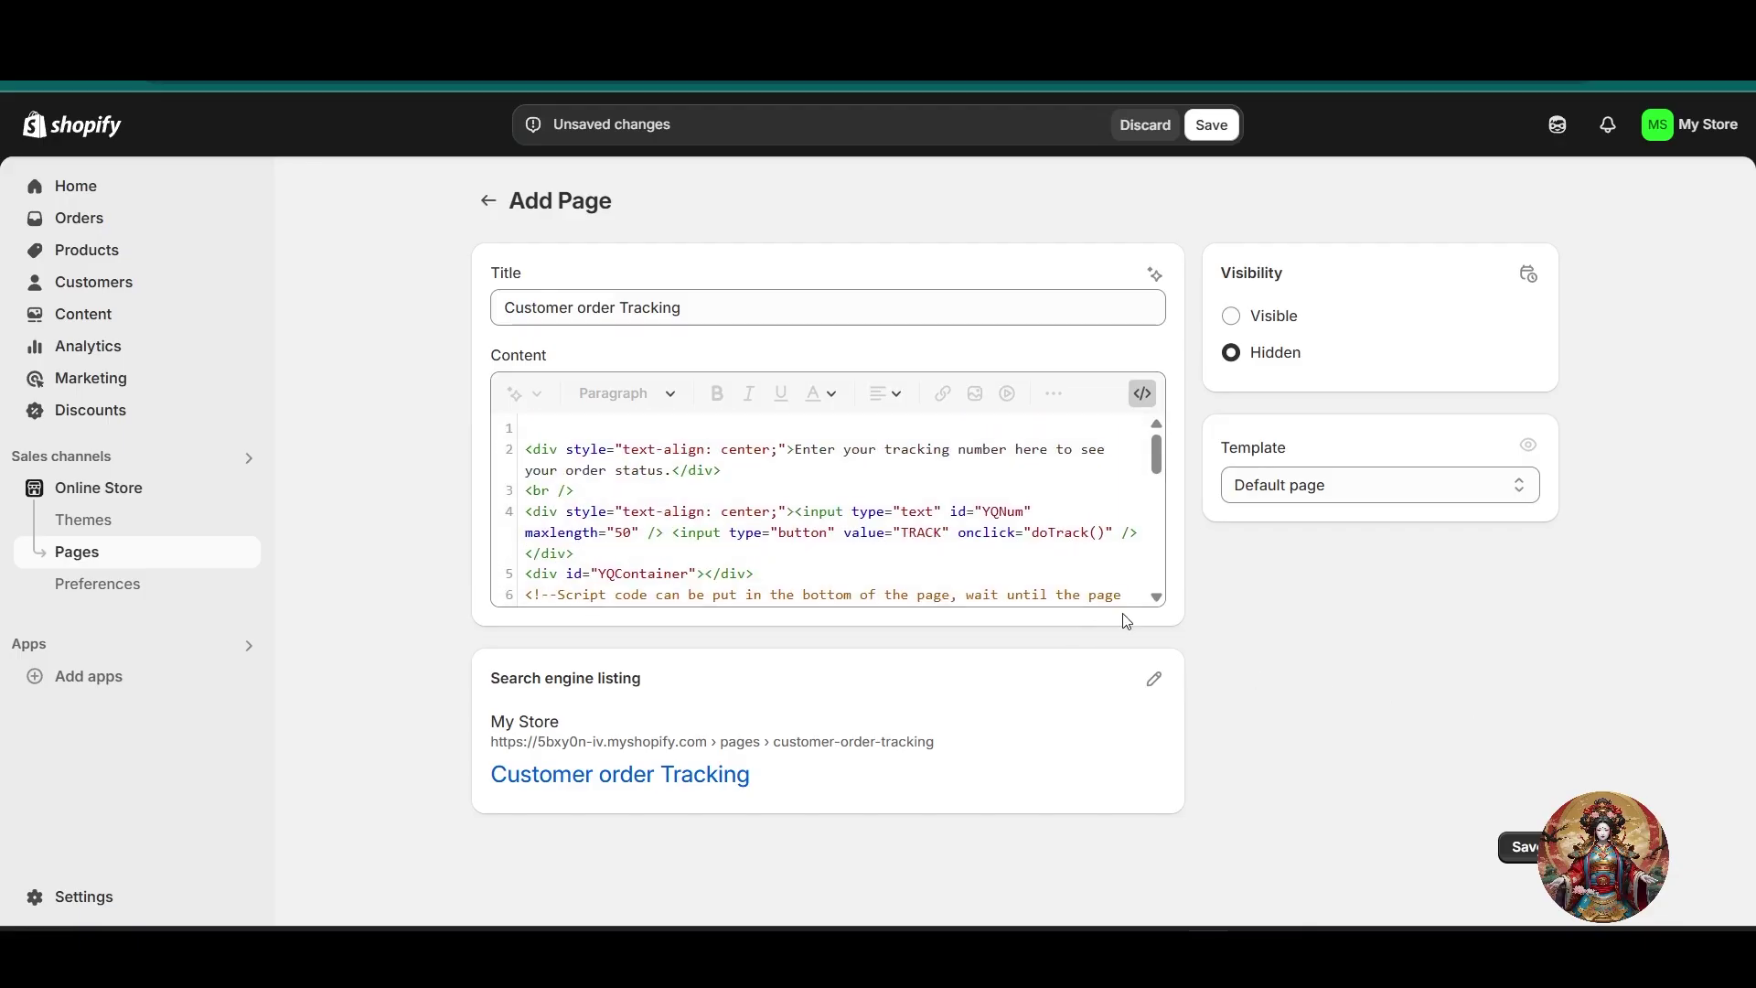
scroll(633, 488, down, 3)
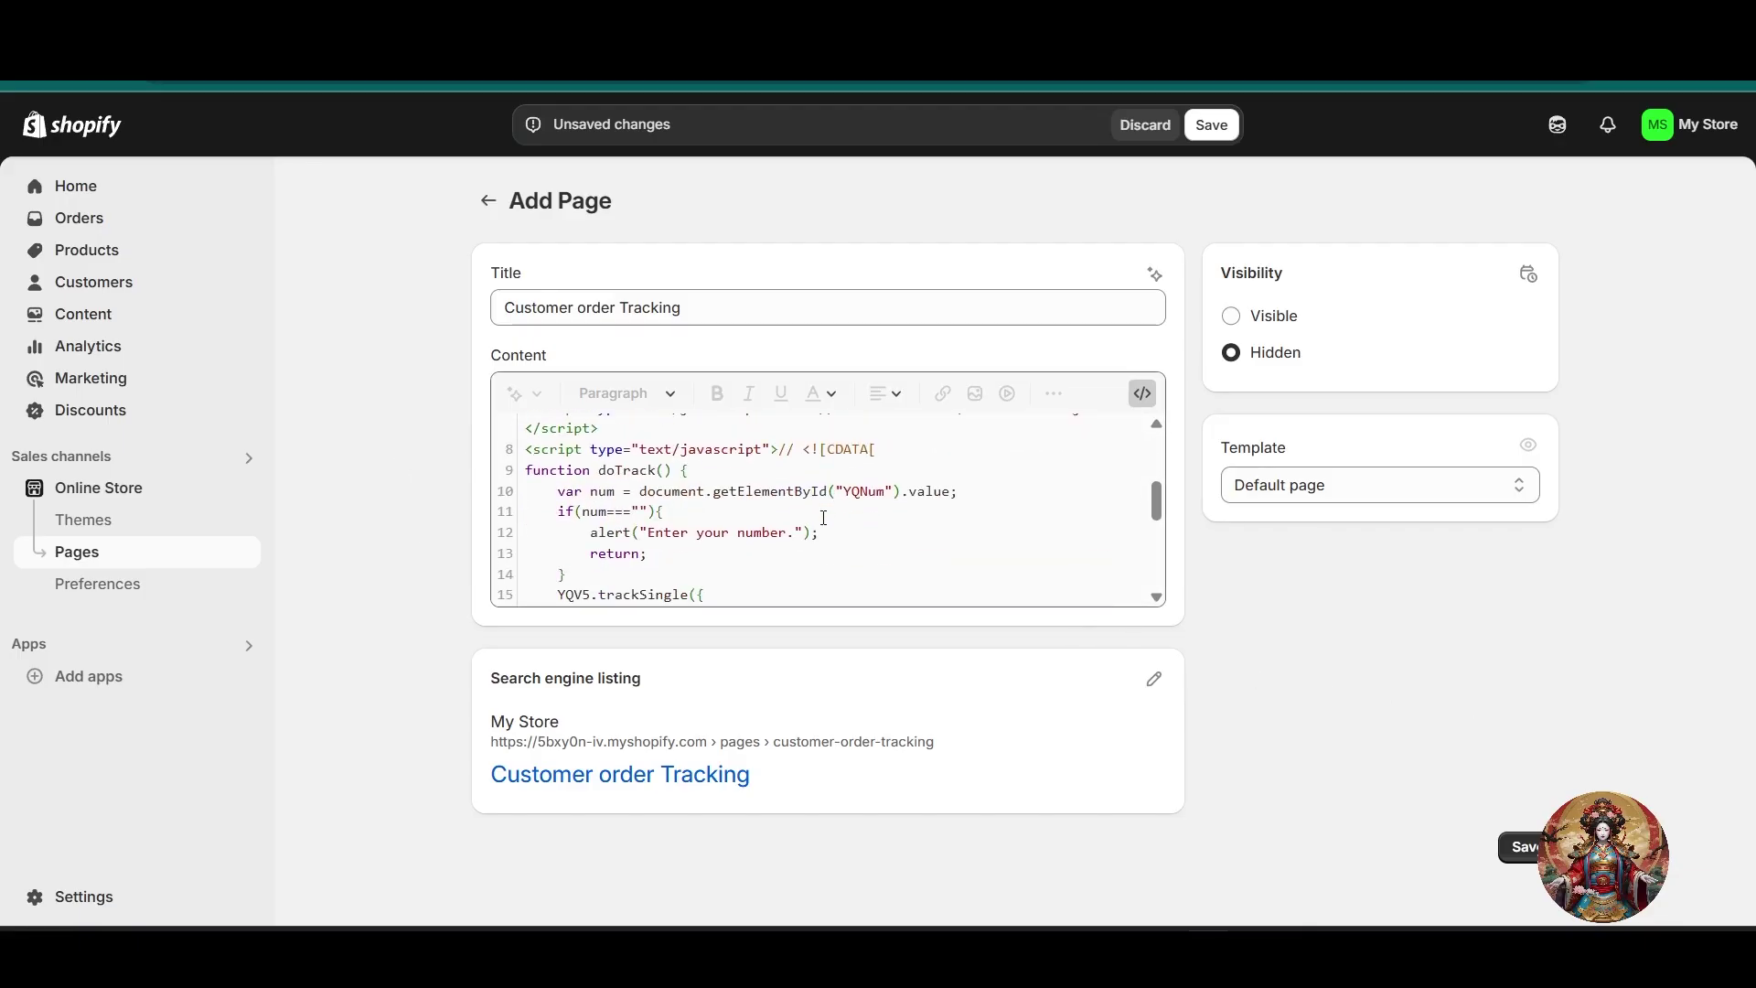
click(1533, 850)
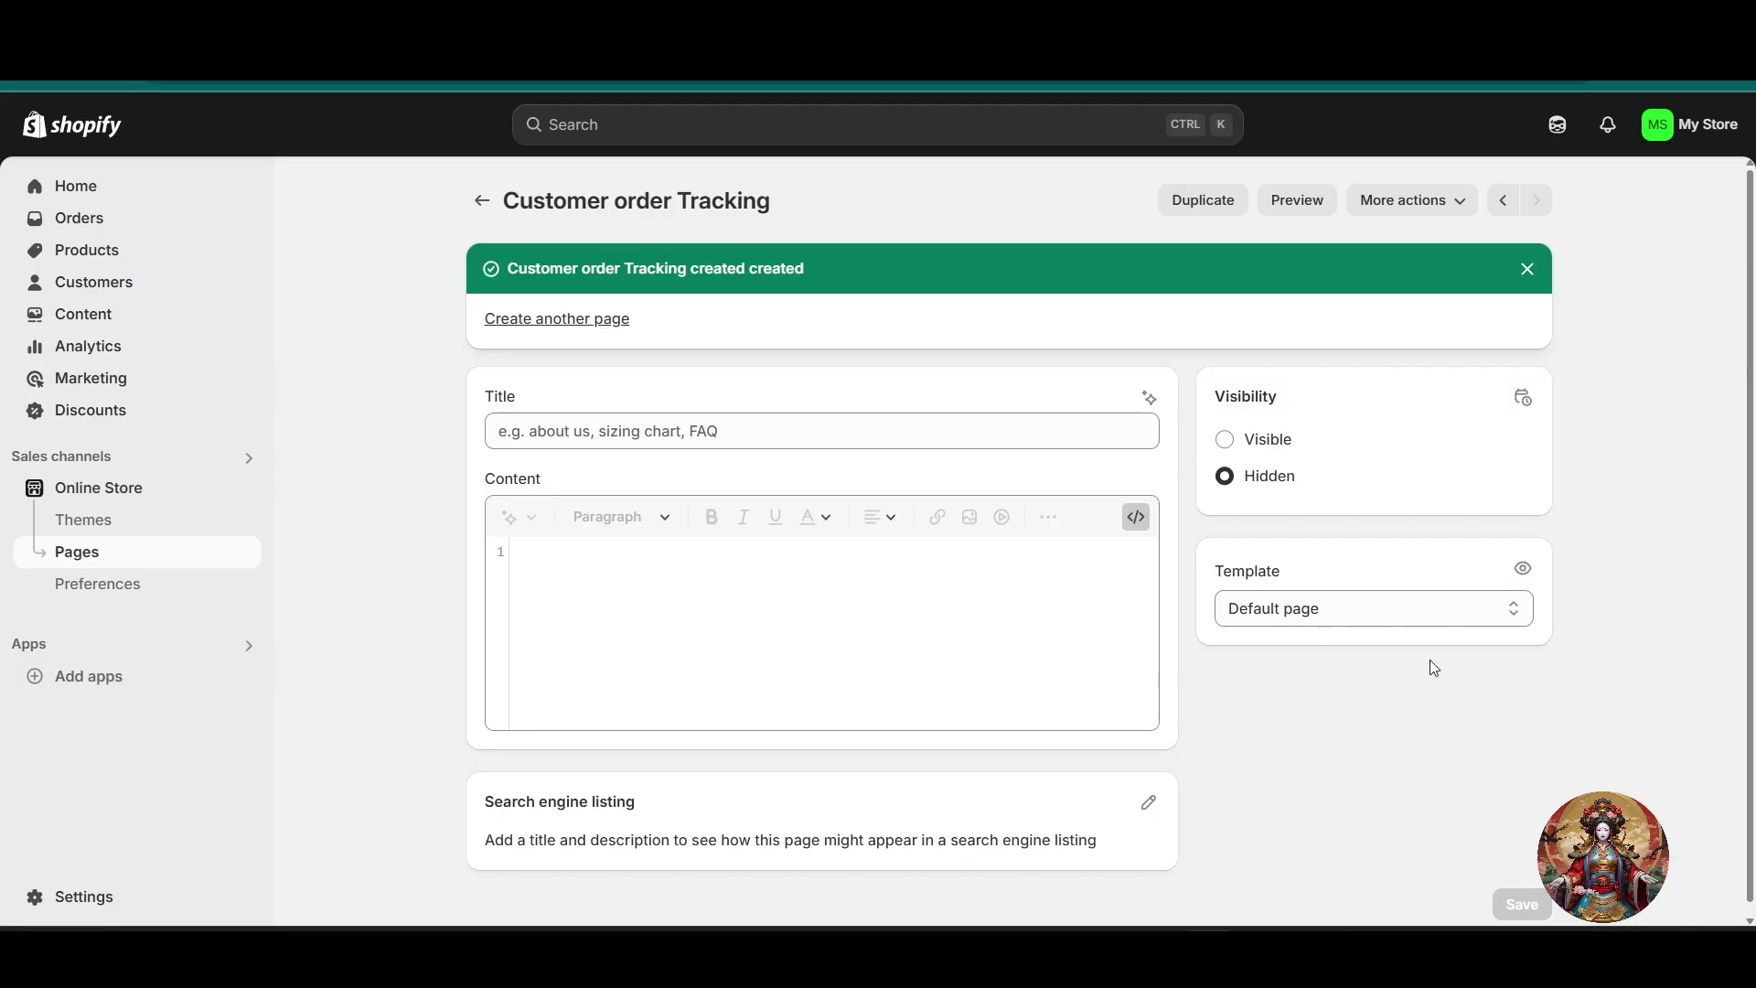
Try the tracking-number field in the saved page's content editor by entering "z"
click(1307, 210)
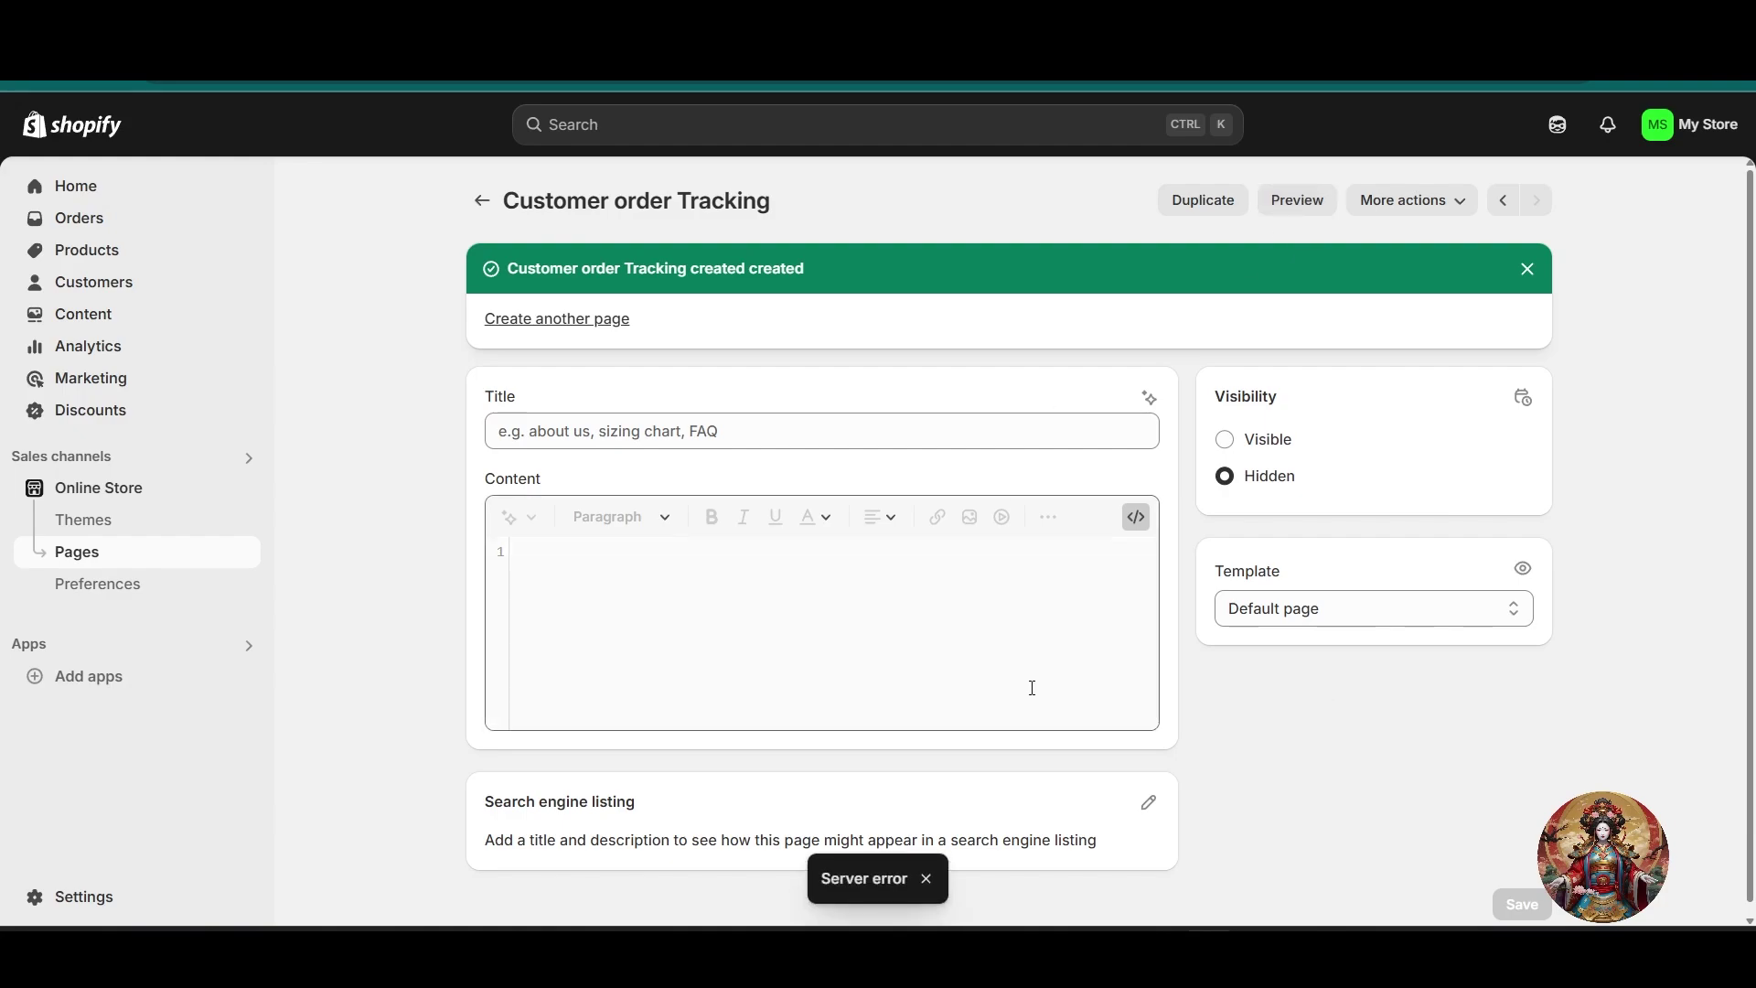
drag(607, 441, 960, 485)
click(796, 496)
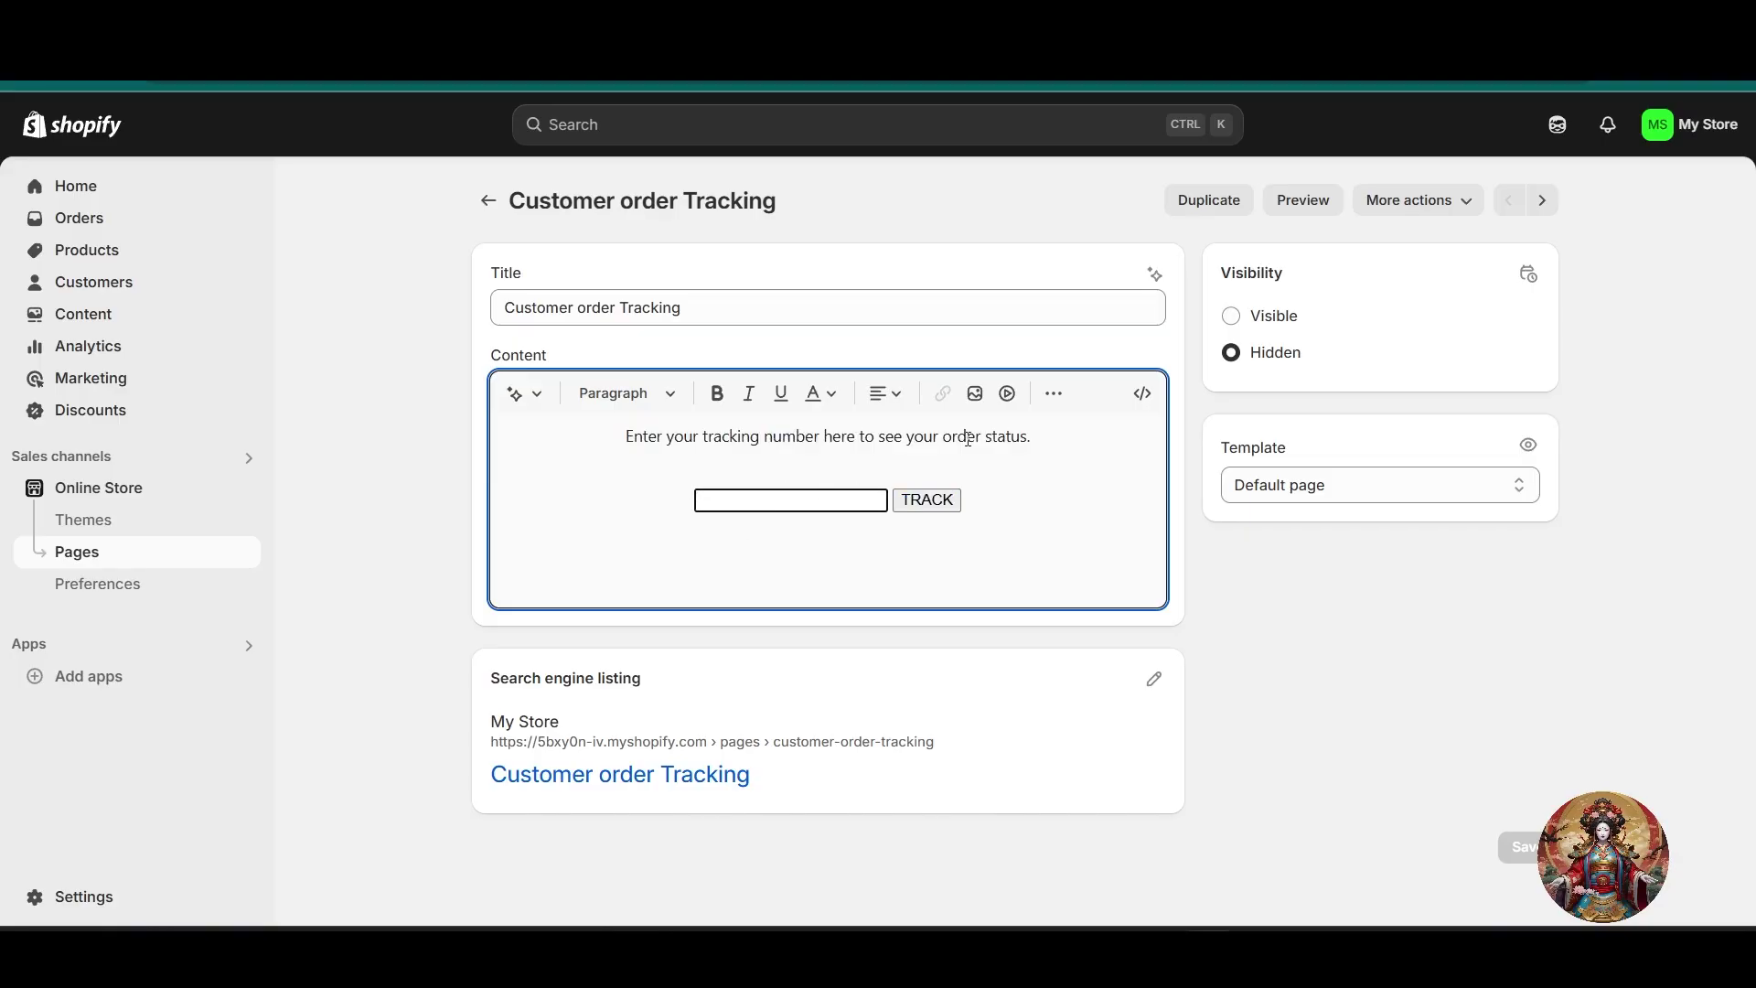
text(z)
click(1134, 704)
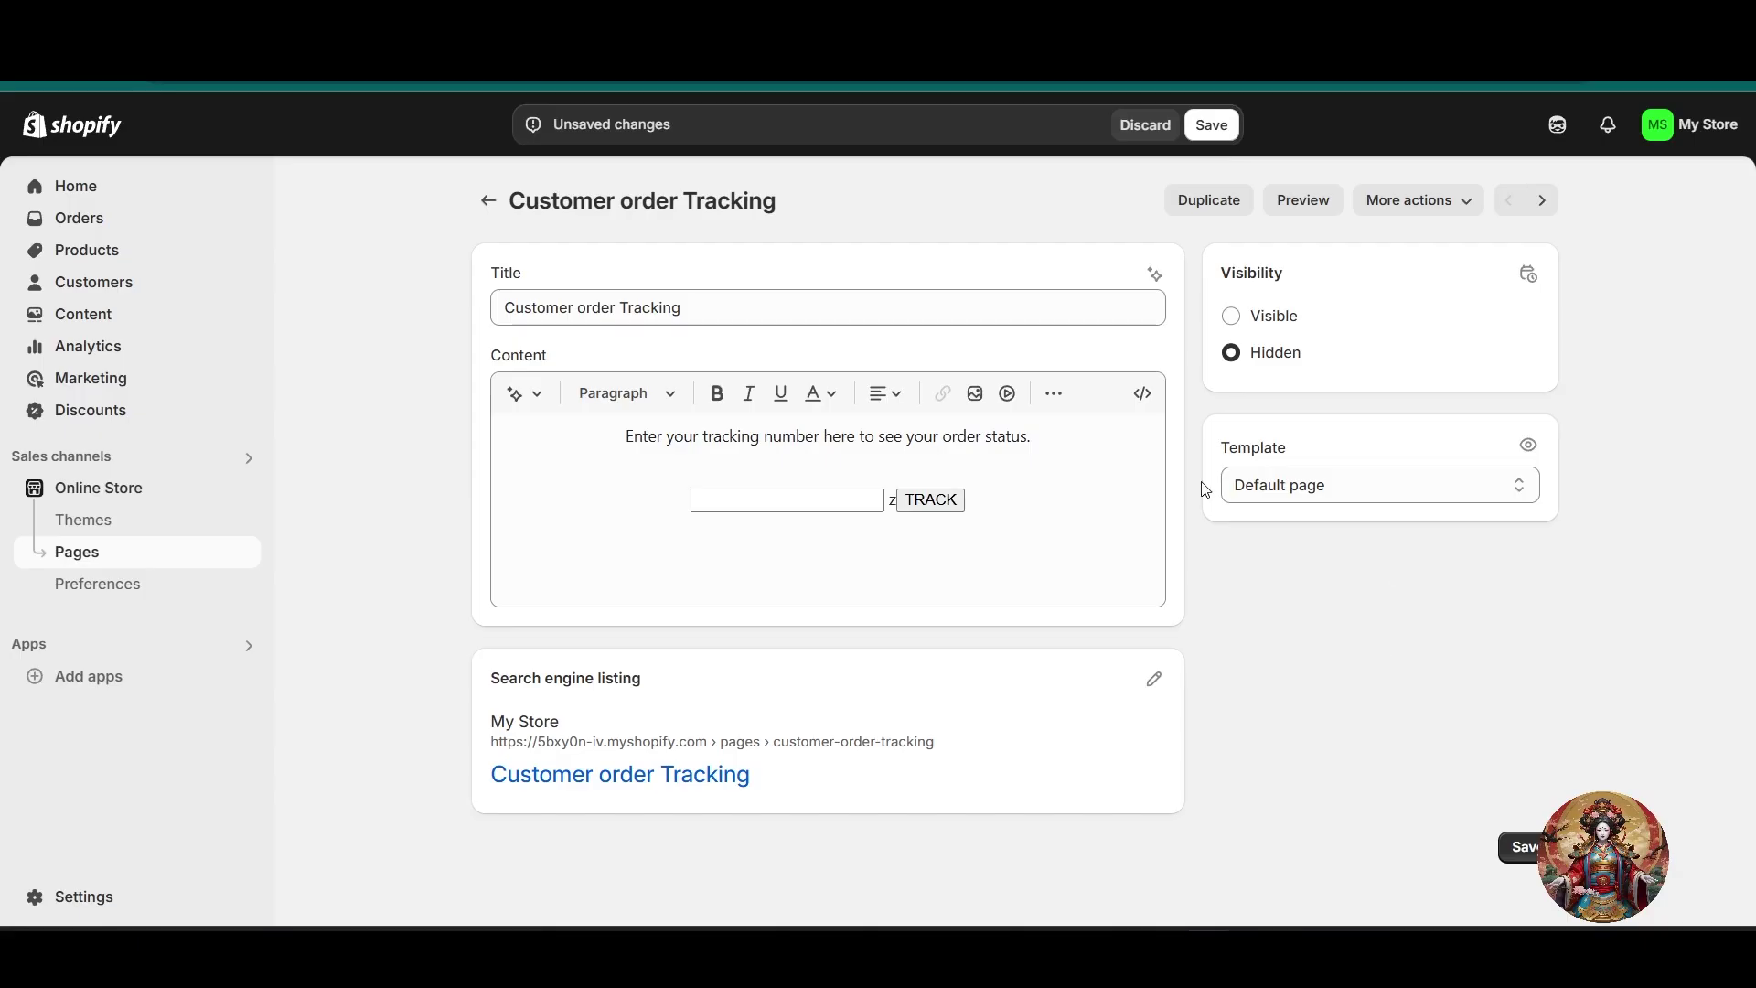
Preview the Customer order Tracking page and check its heading, tracking prompt and number field
click(1310, 207)
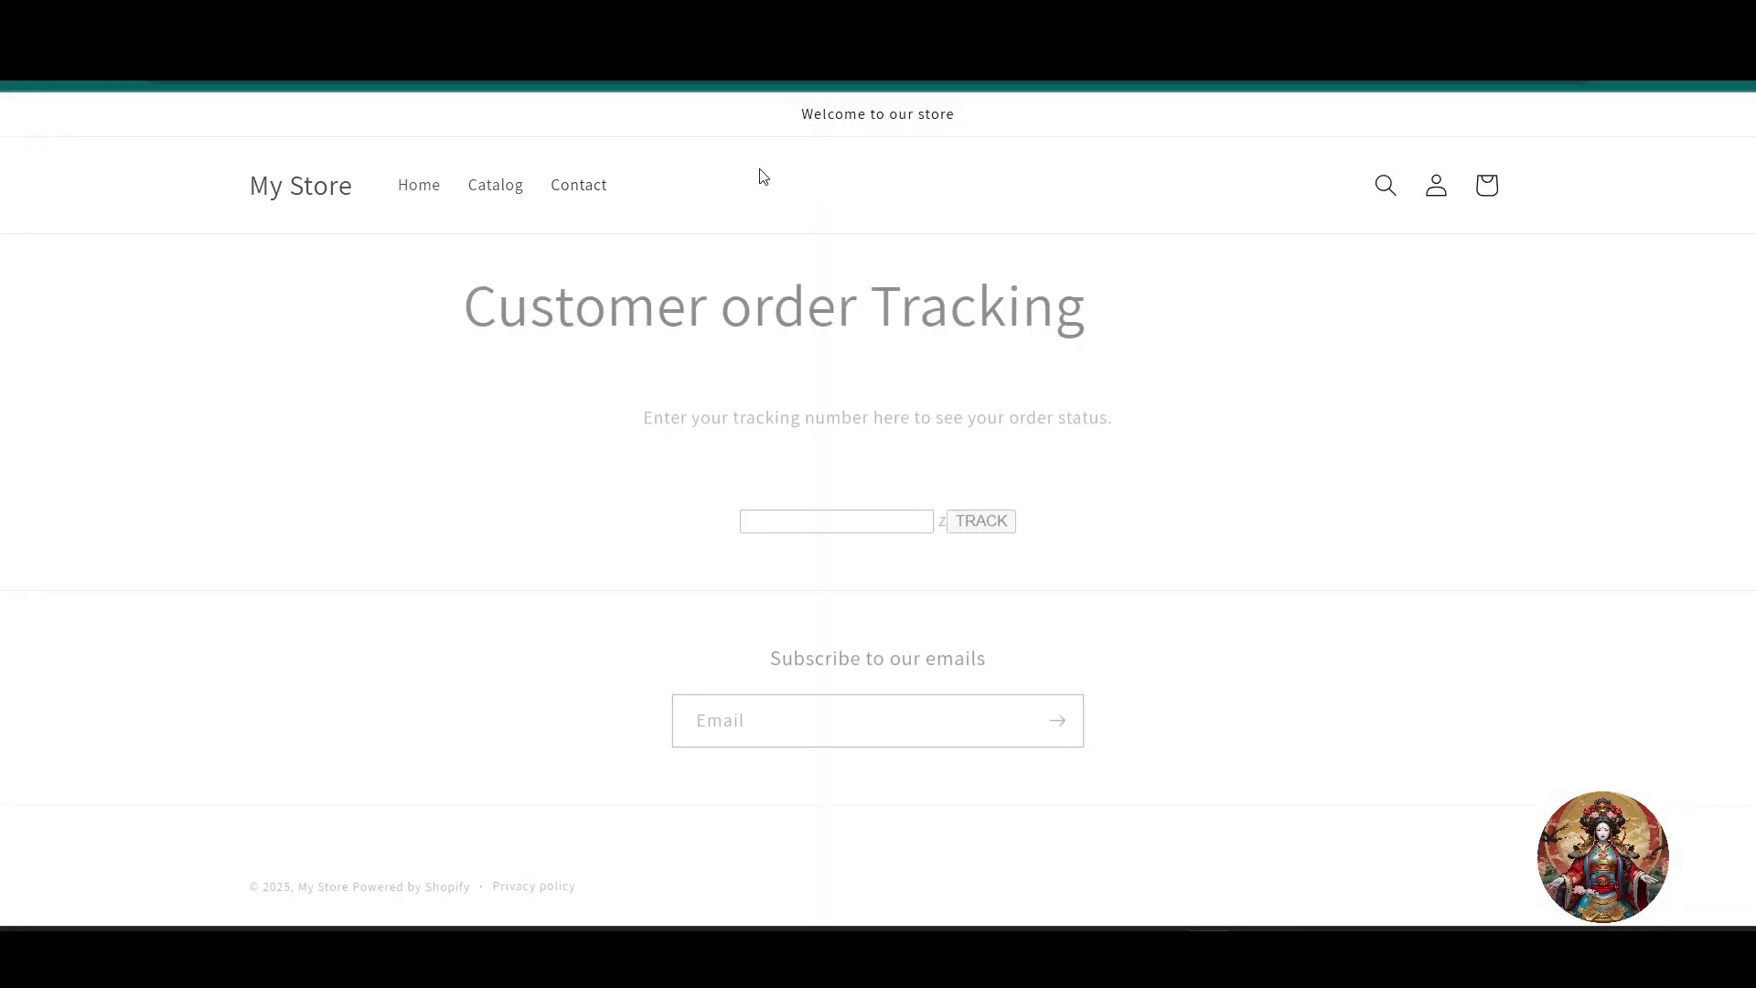
drag(374, 322, 1138, 304)
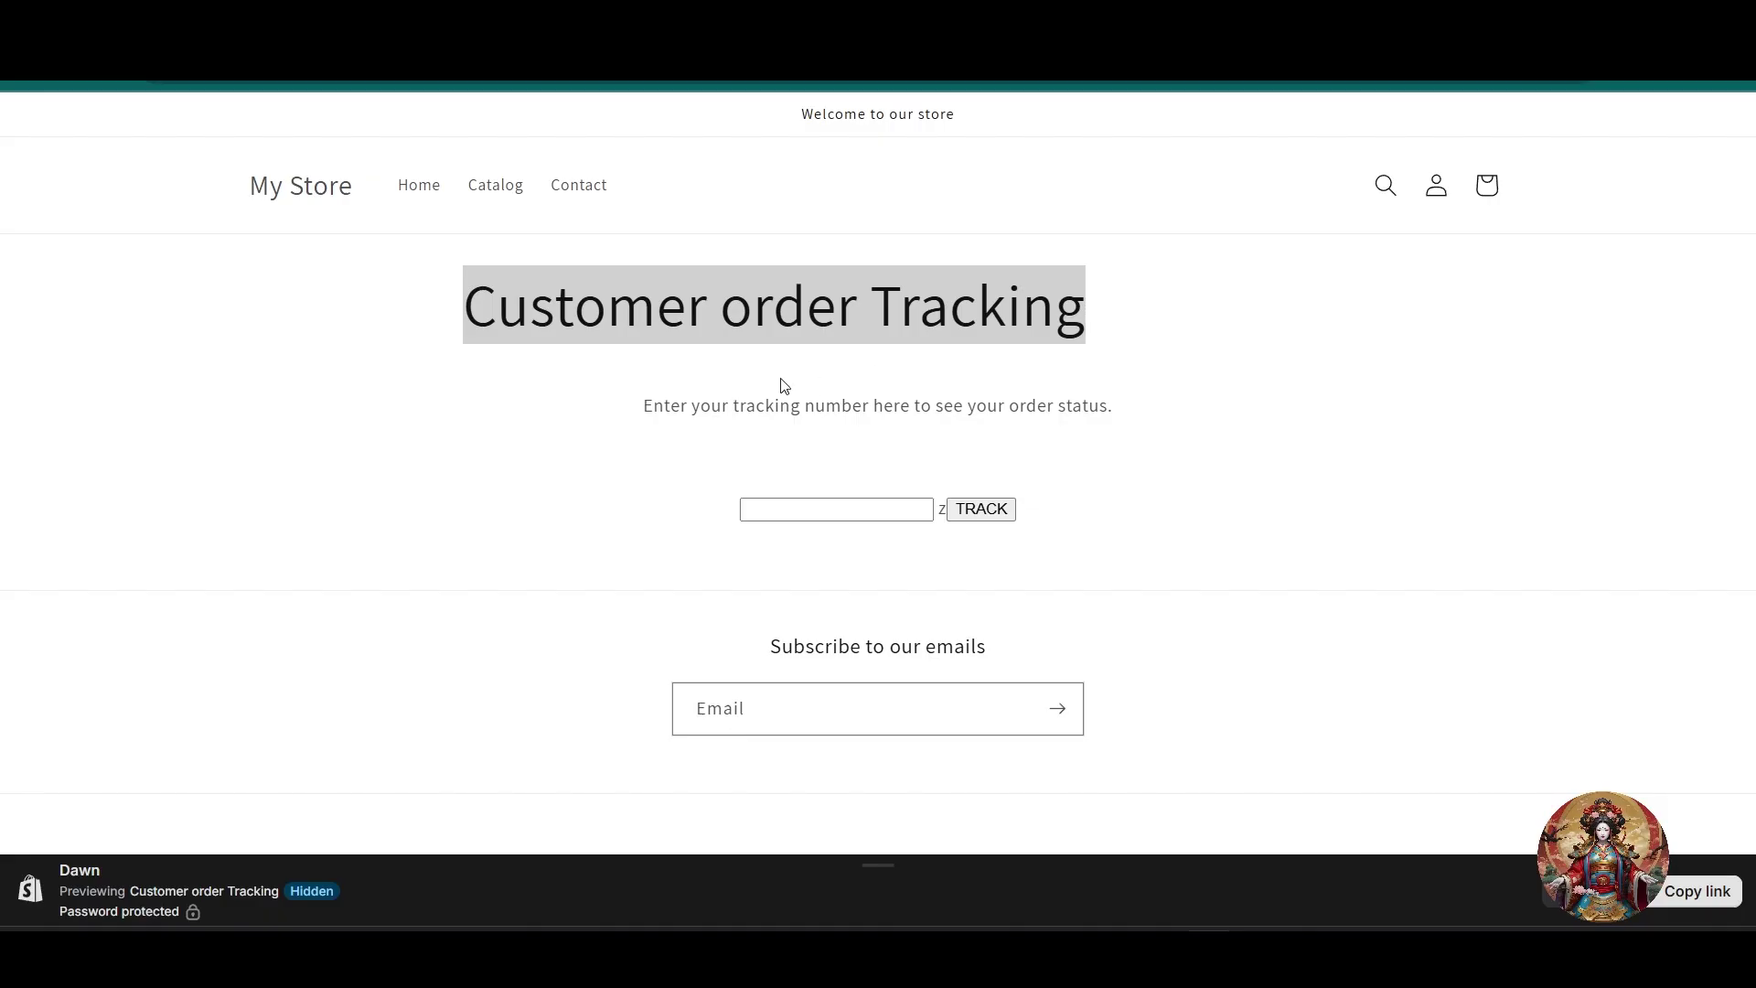
drag(639, 415, 1066, 468)
click(887, 498)
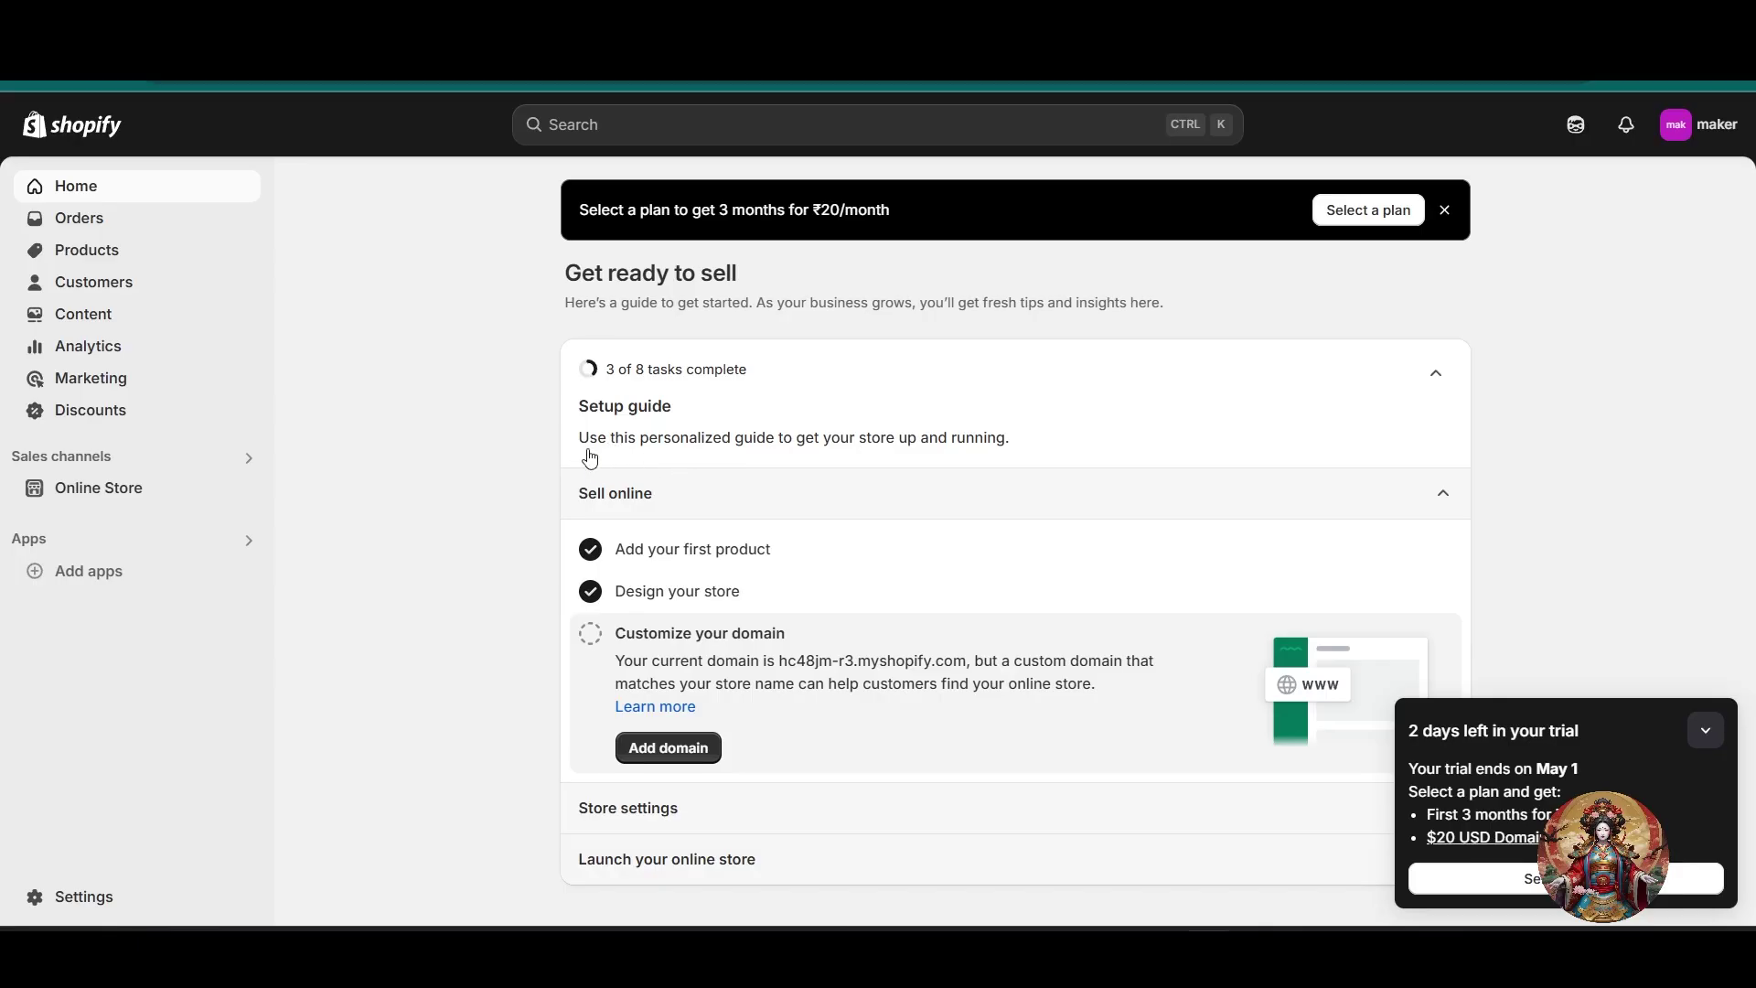
Open the maker store's Main menu for editing
click(108, 492)
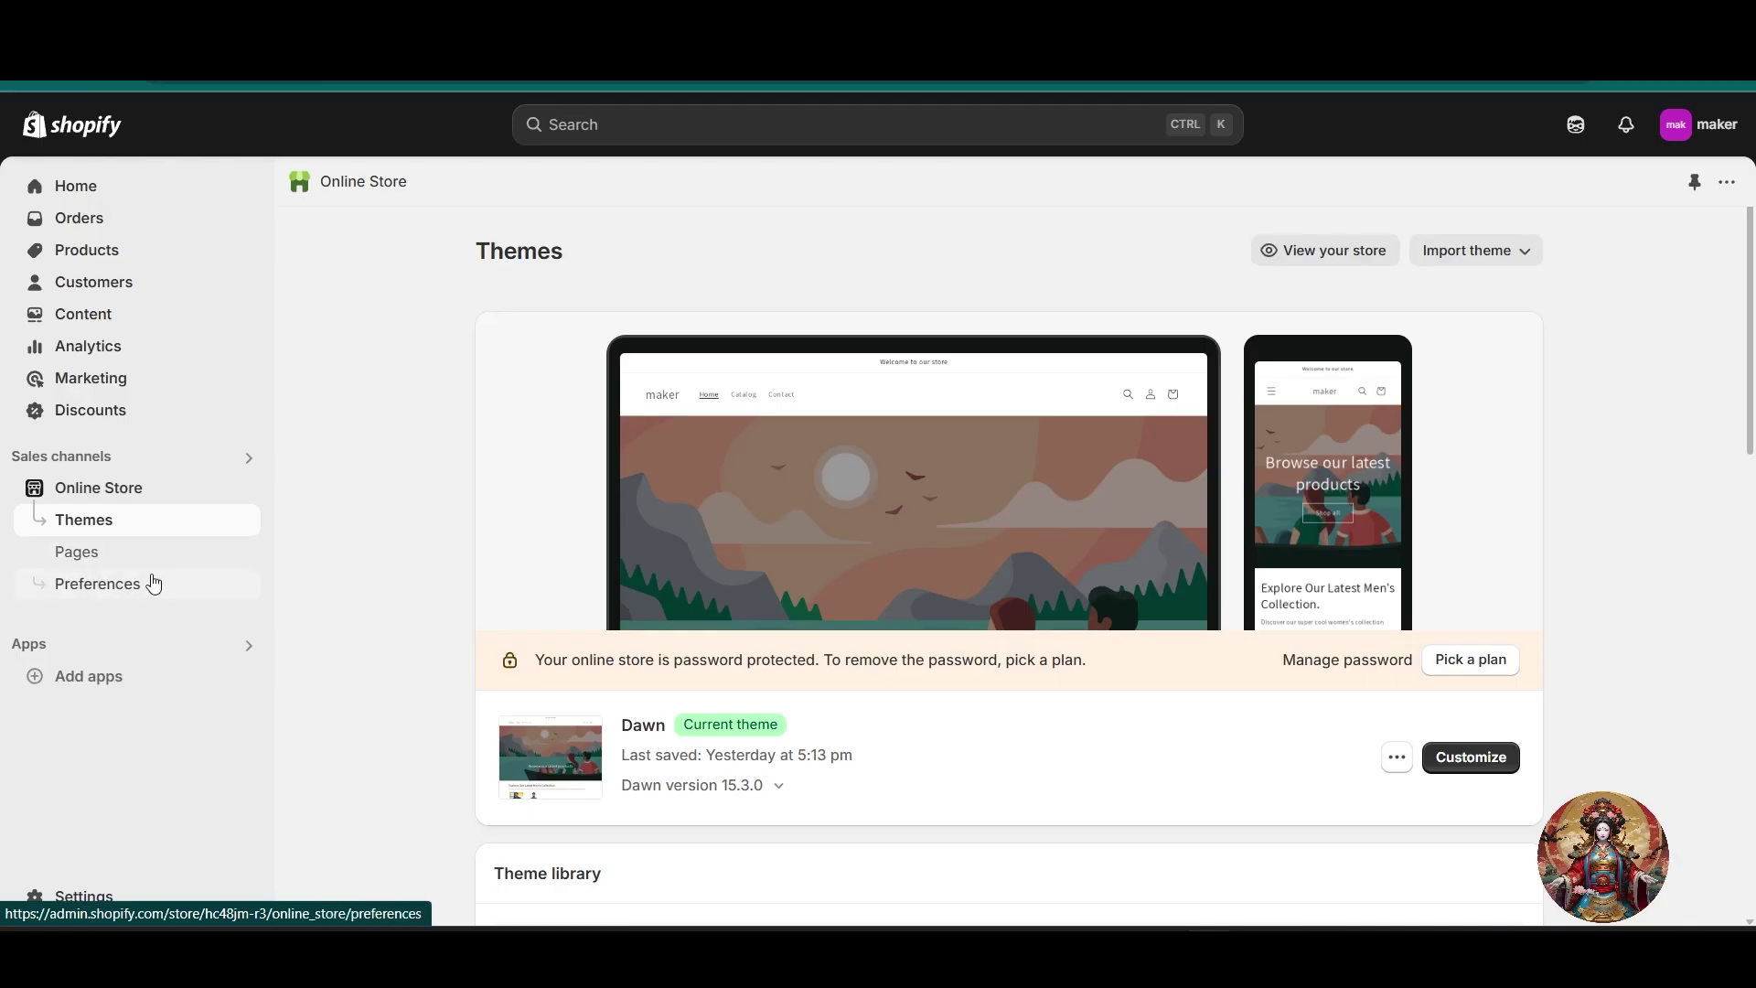
click(113, 318)
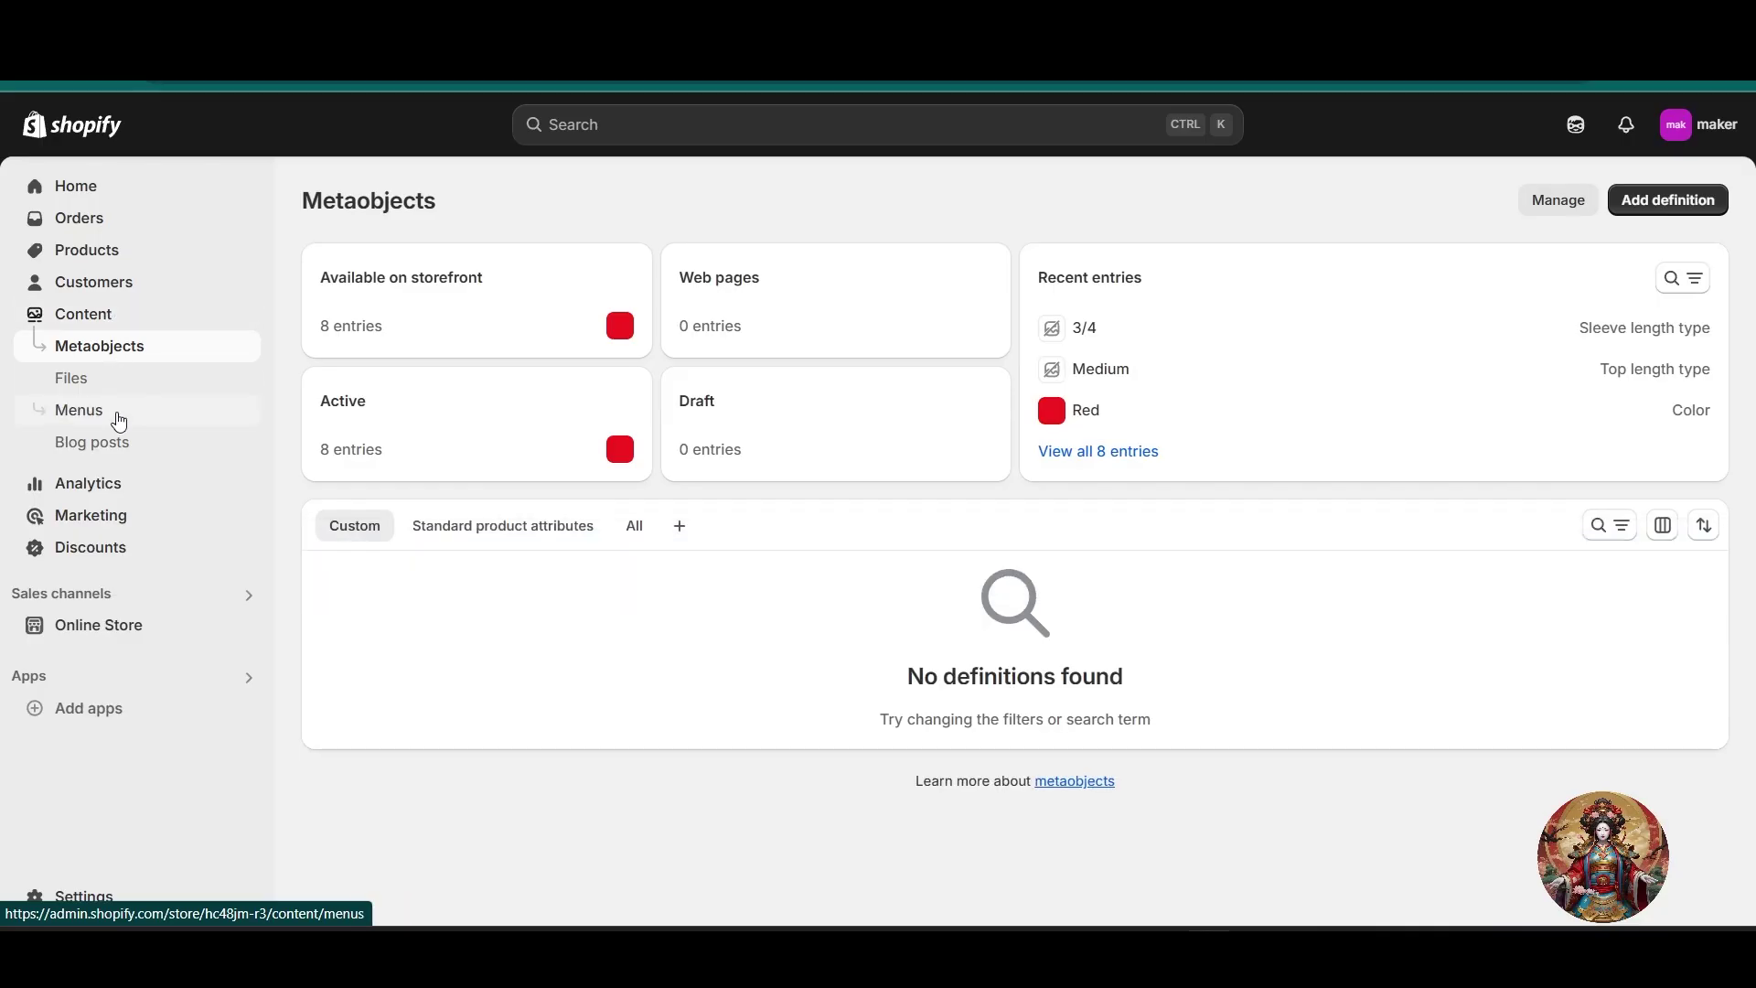
click(118, 419)
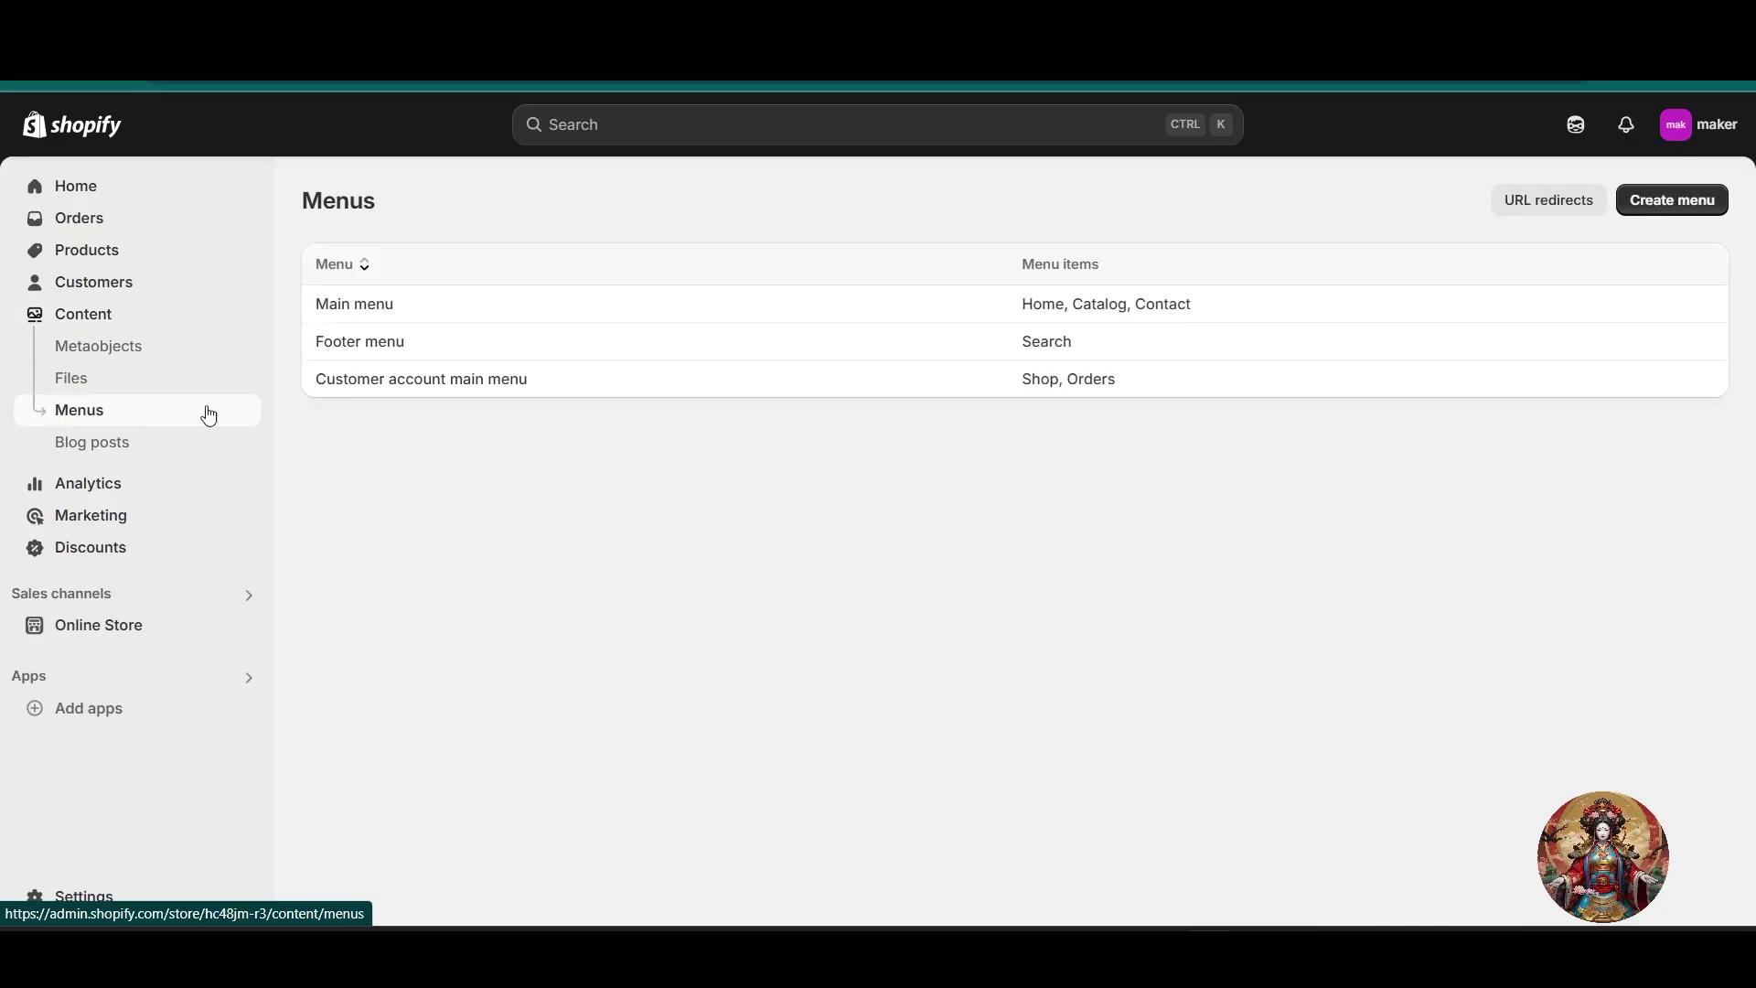
click(410, 316)
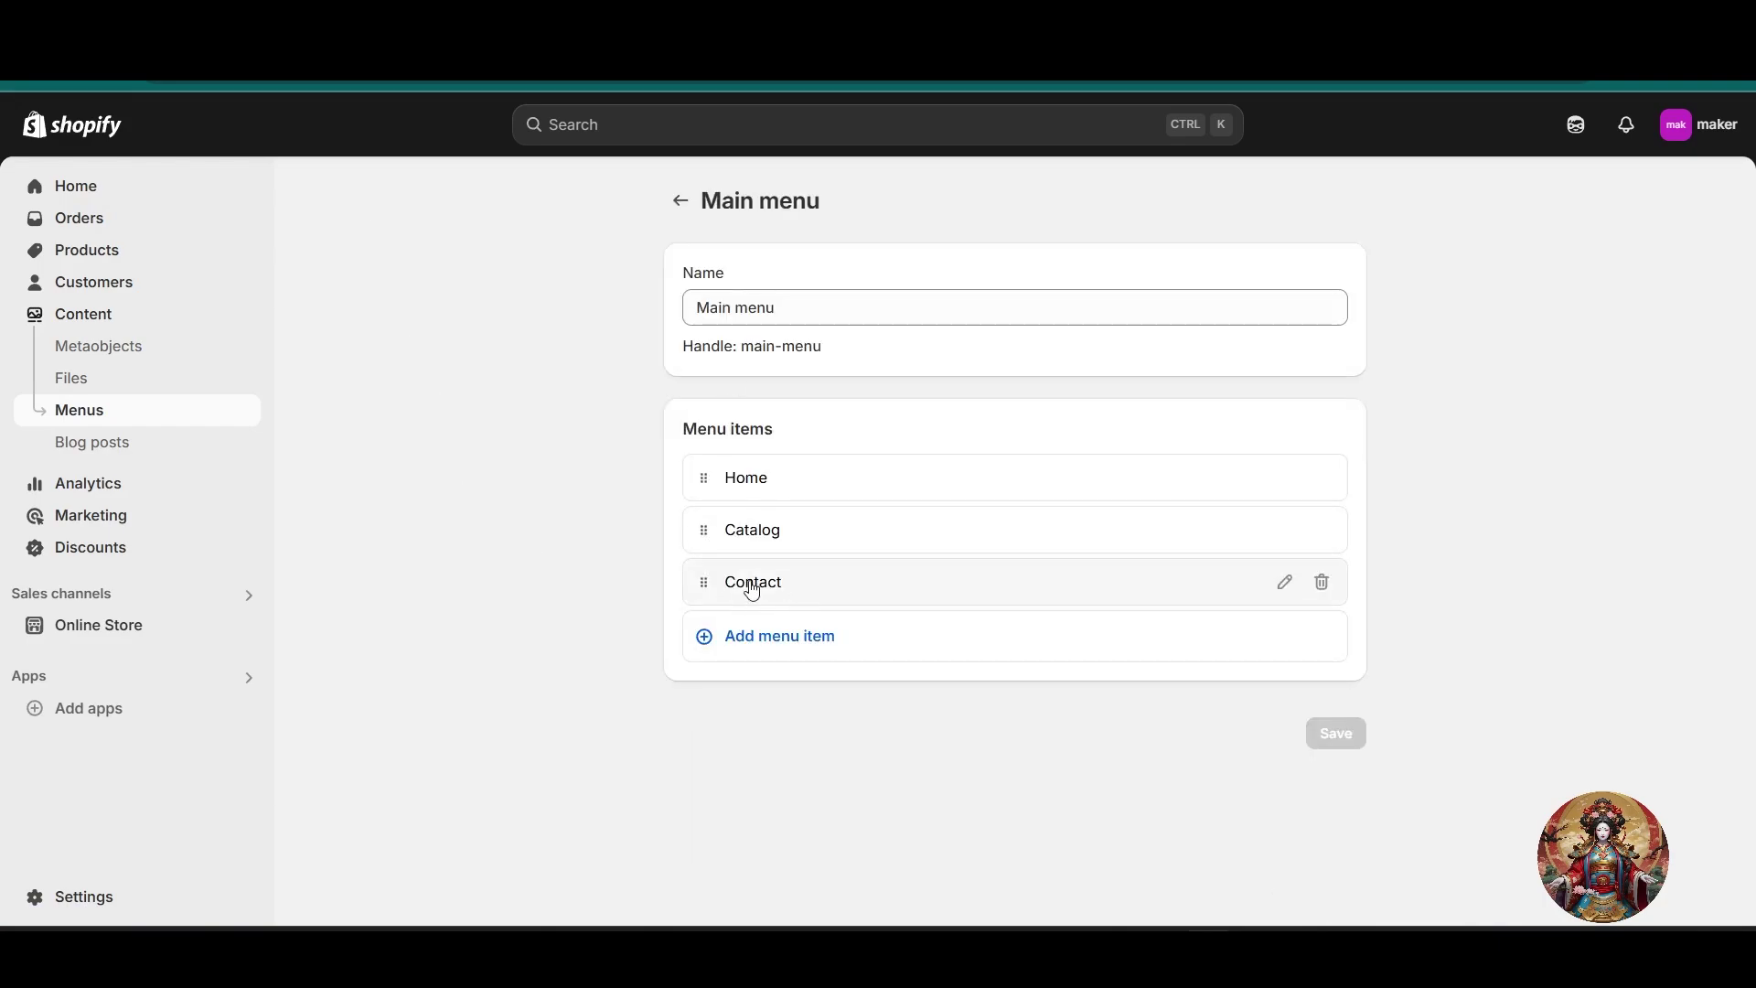
Add a main menu item labelled "Customer Tracking" linked to the "customer tracking" page and save the menu
click(760, 651)
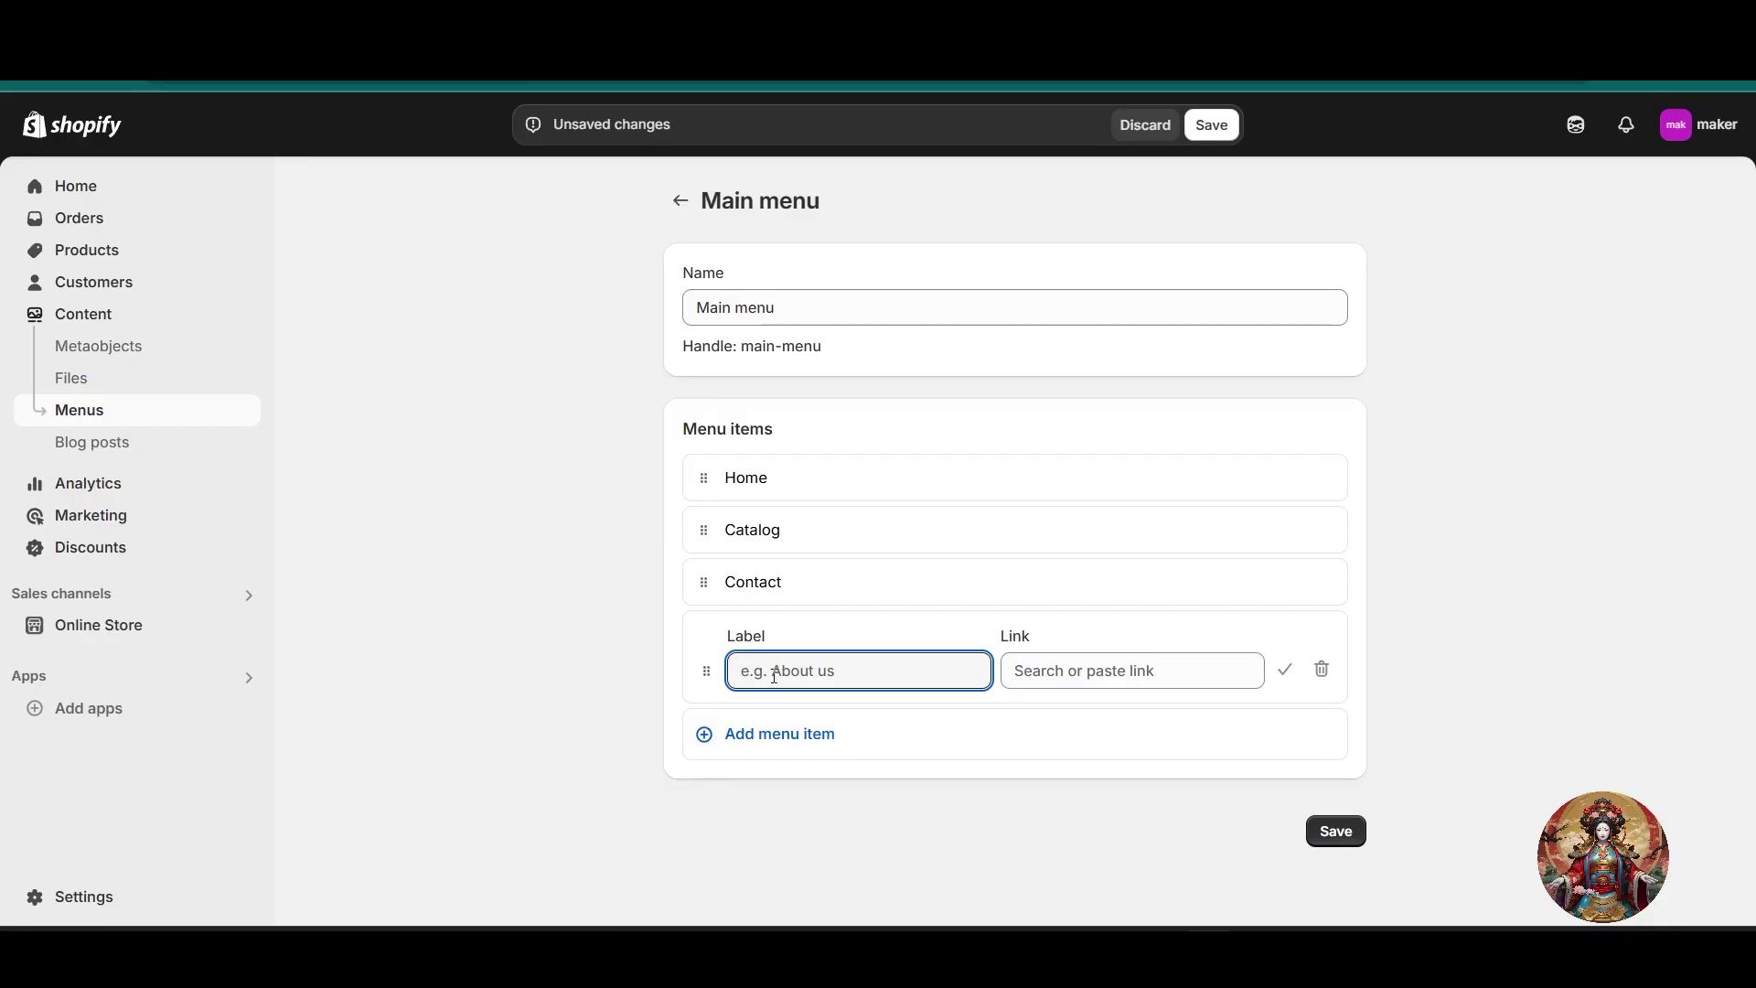
text(Customer Tracking)
click(1097, 675)
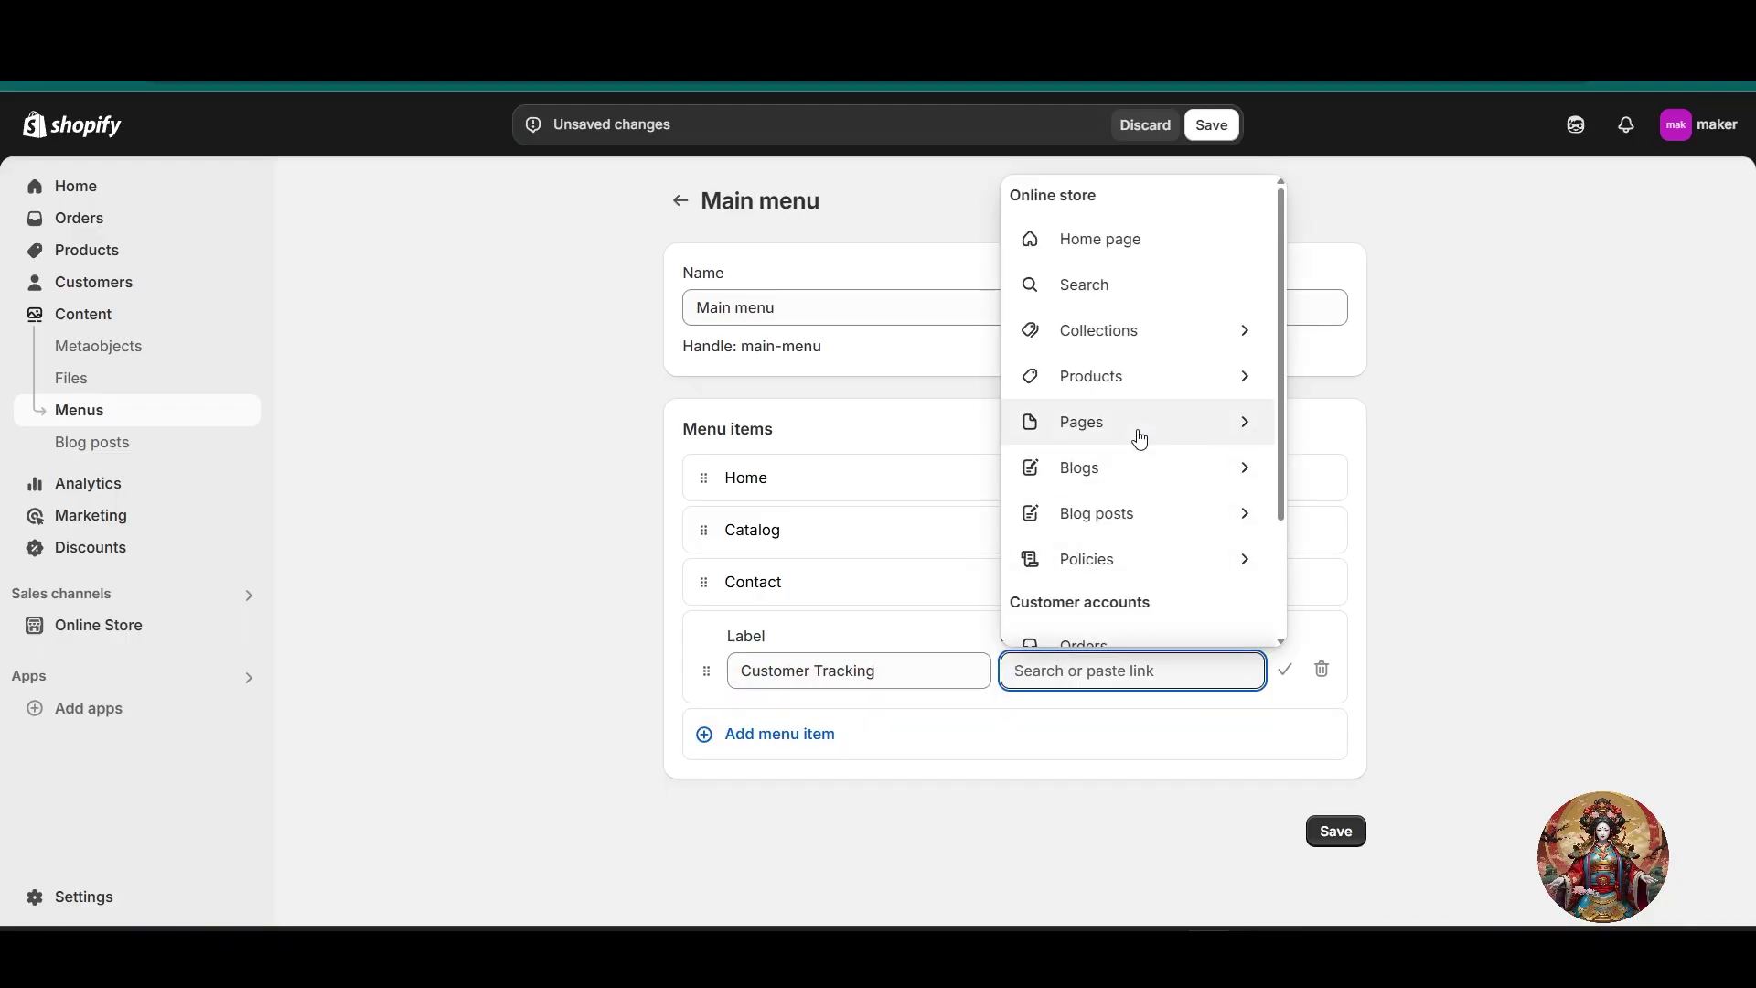
click(1242, 424)
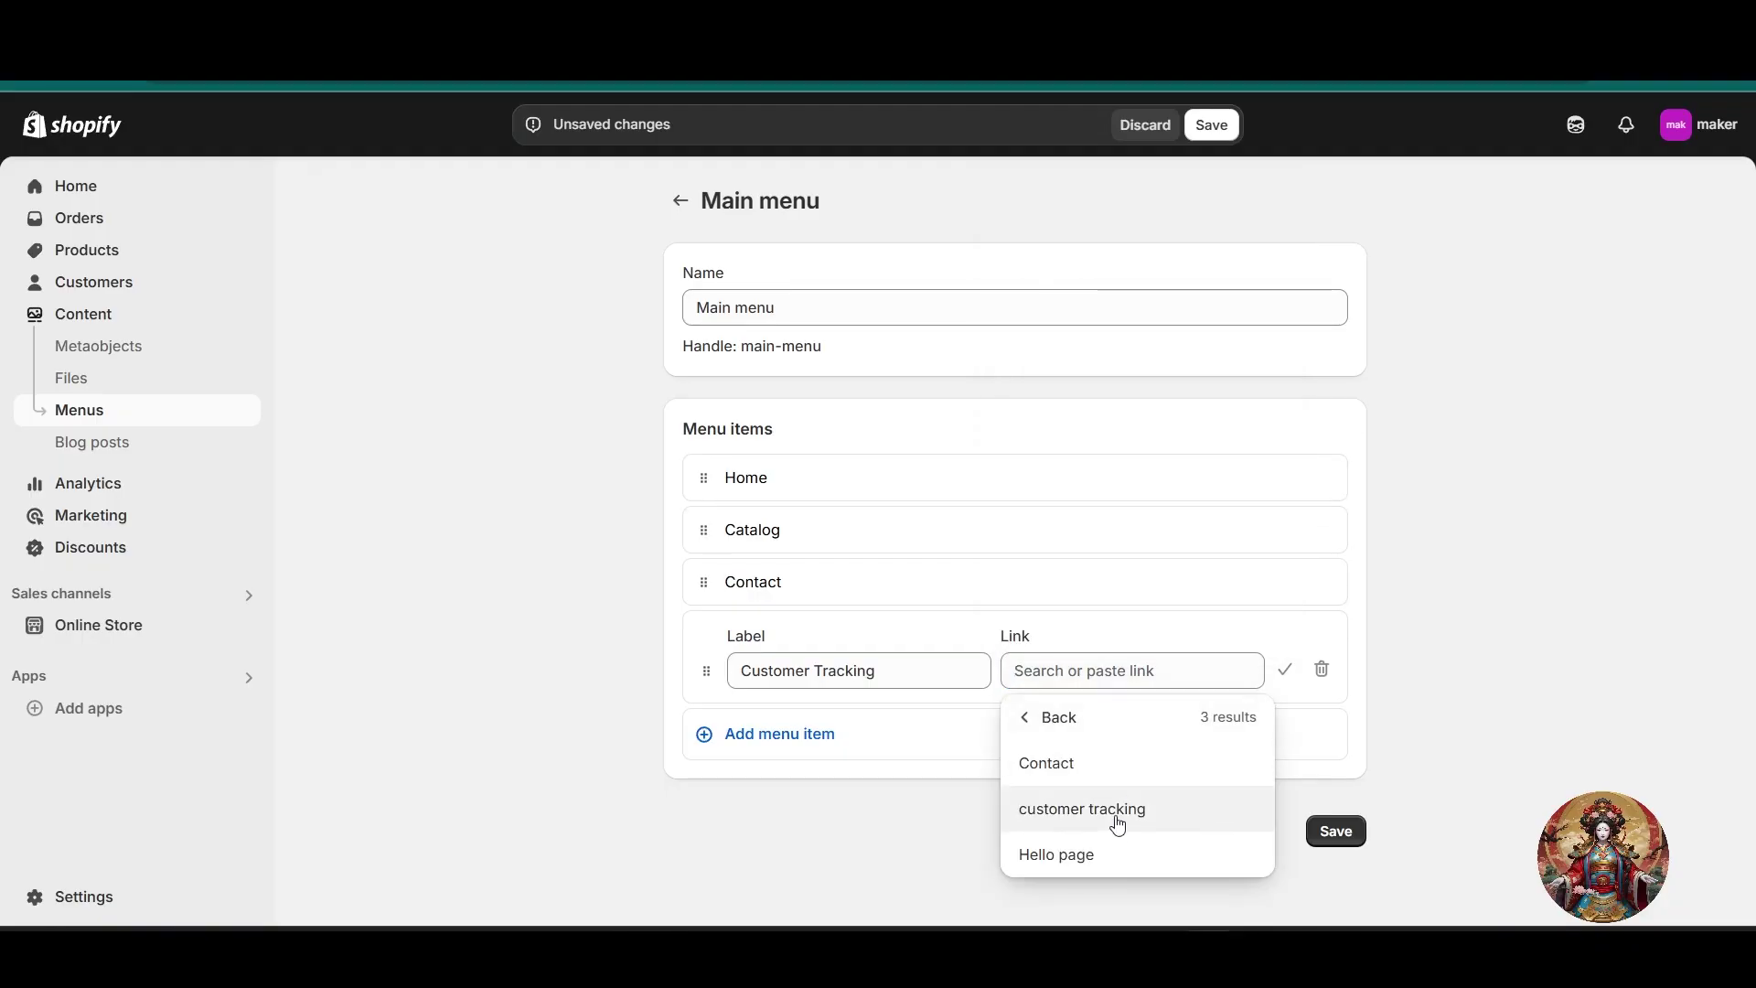
click(1118, 822)
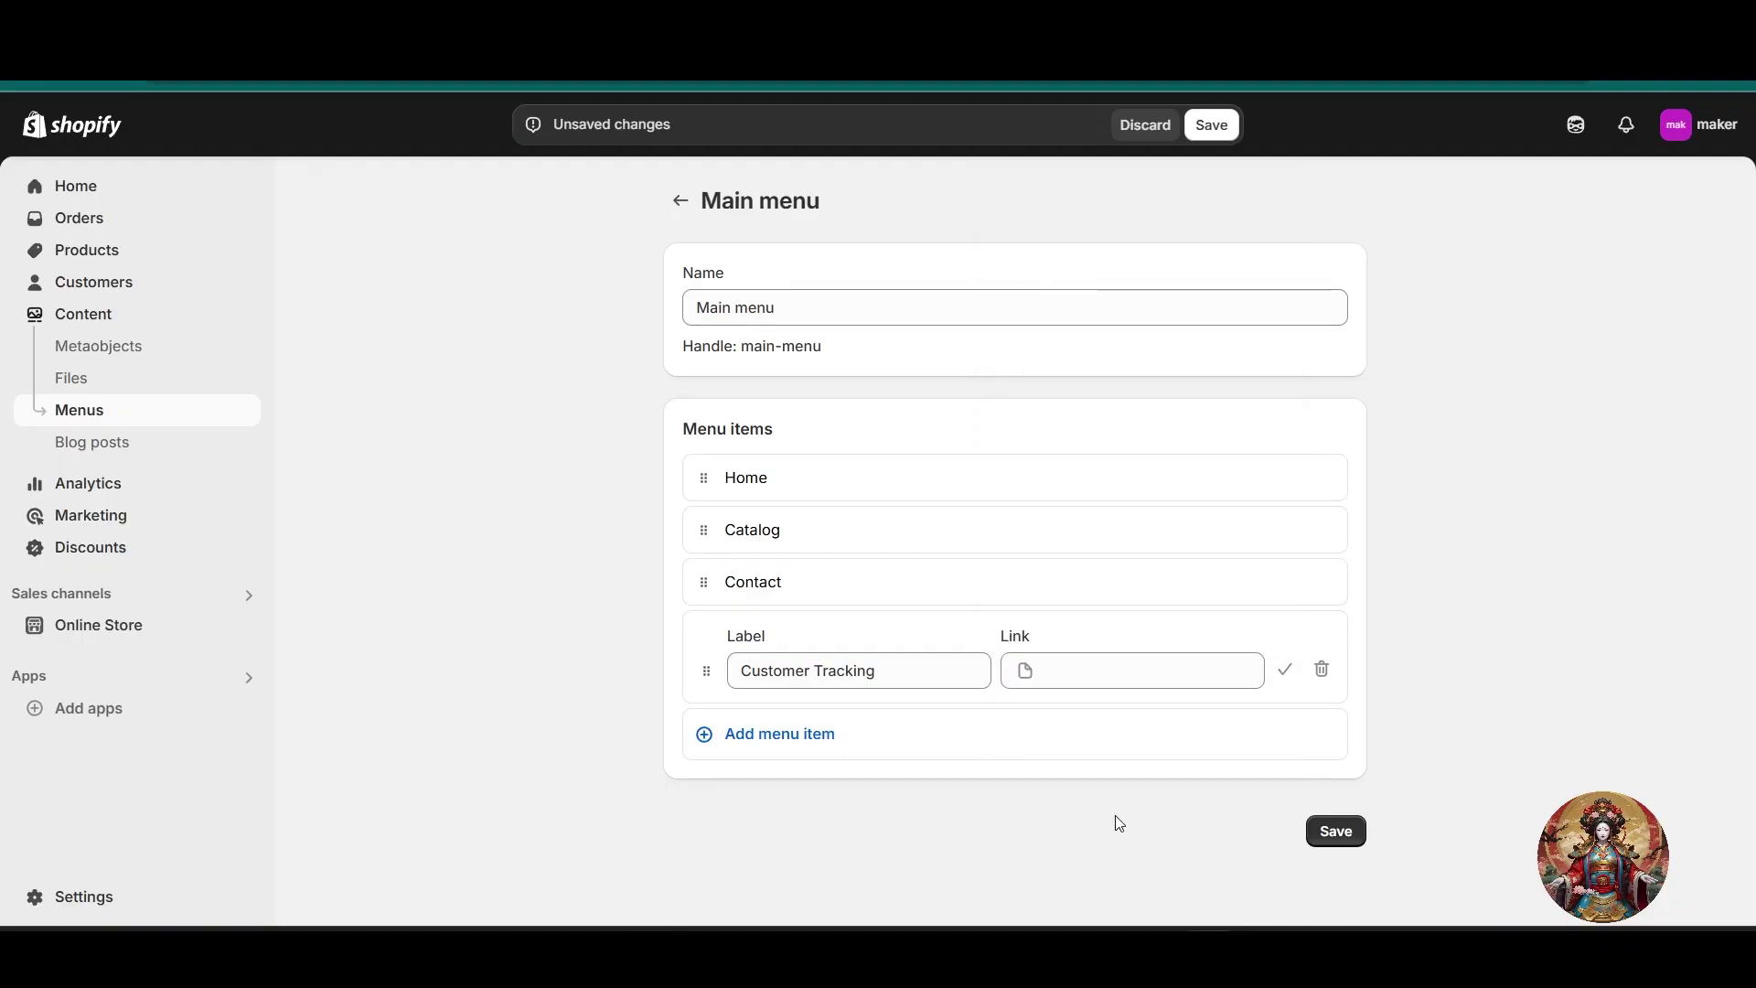
click(1341, 830)
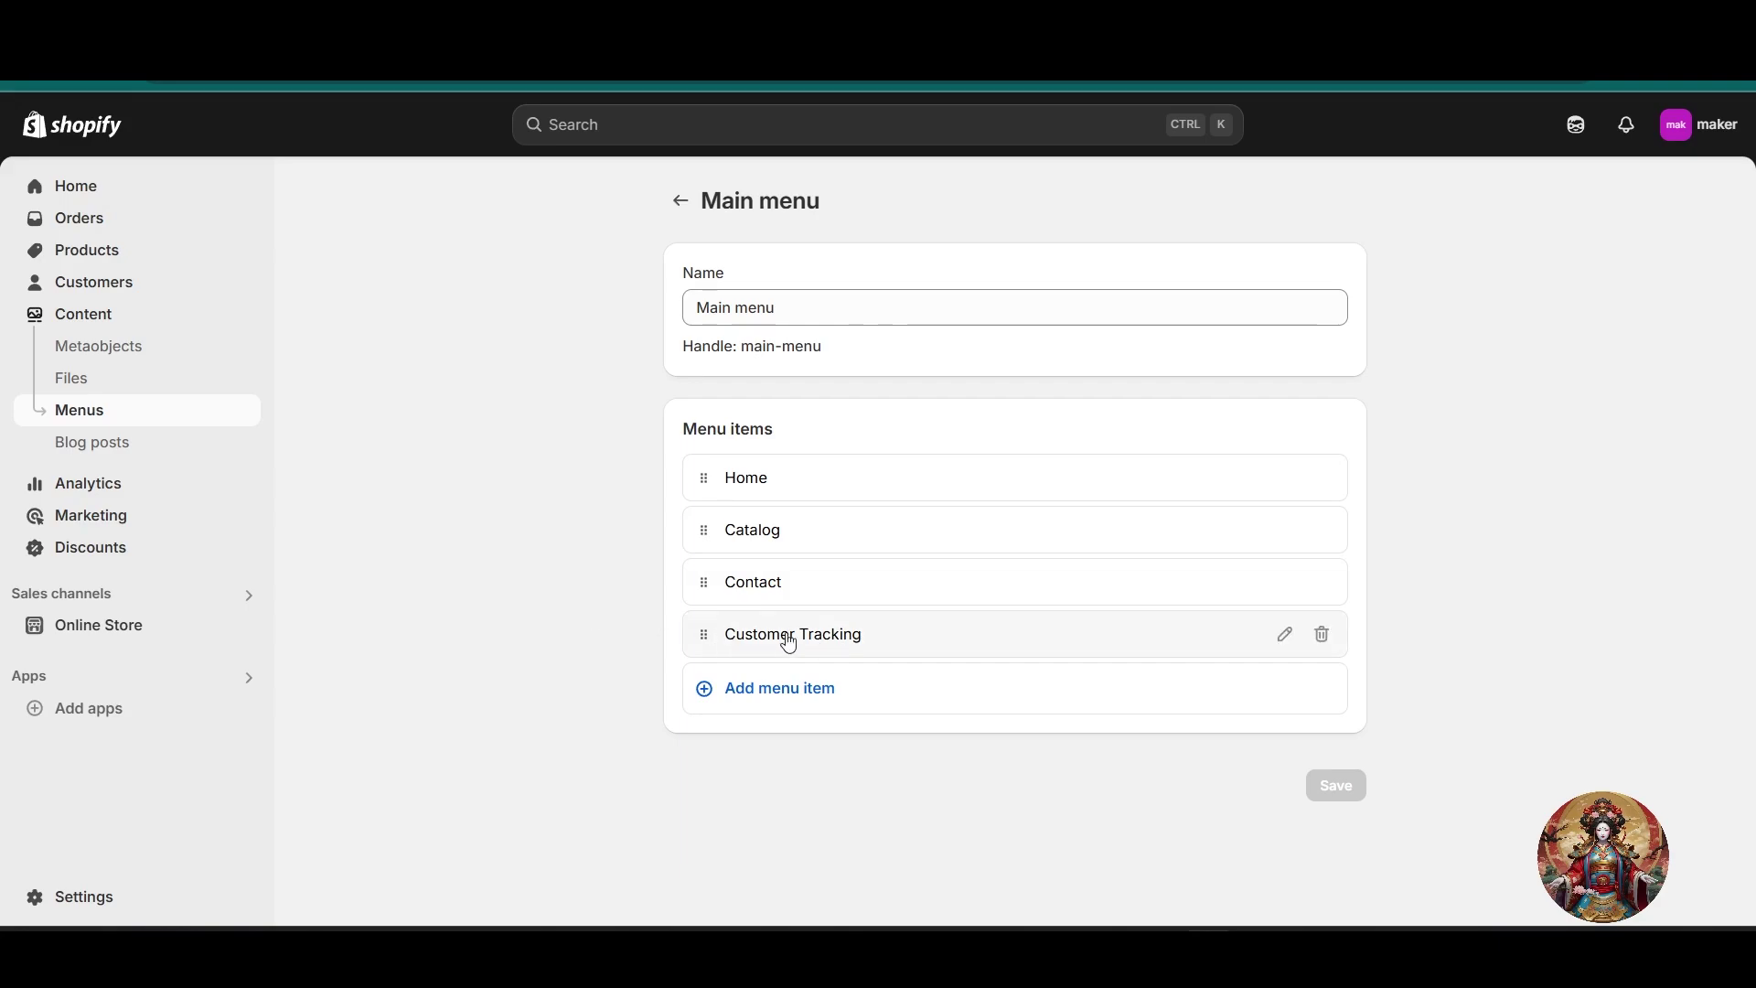
Preview the current Dawn theme to check the Customer Tracking link in the storefront header
click(91, 627)
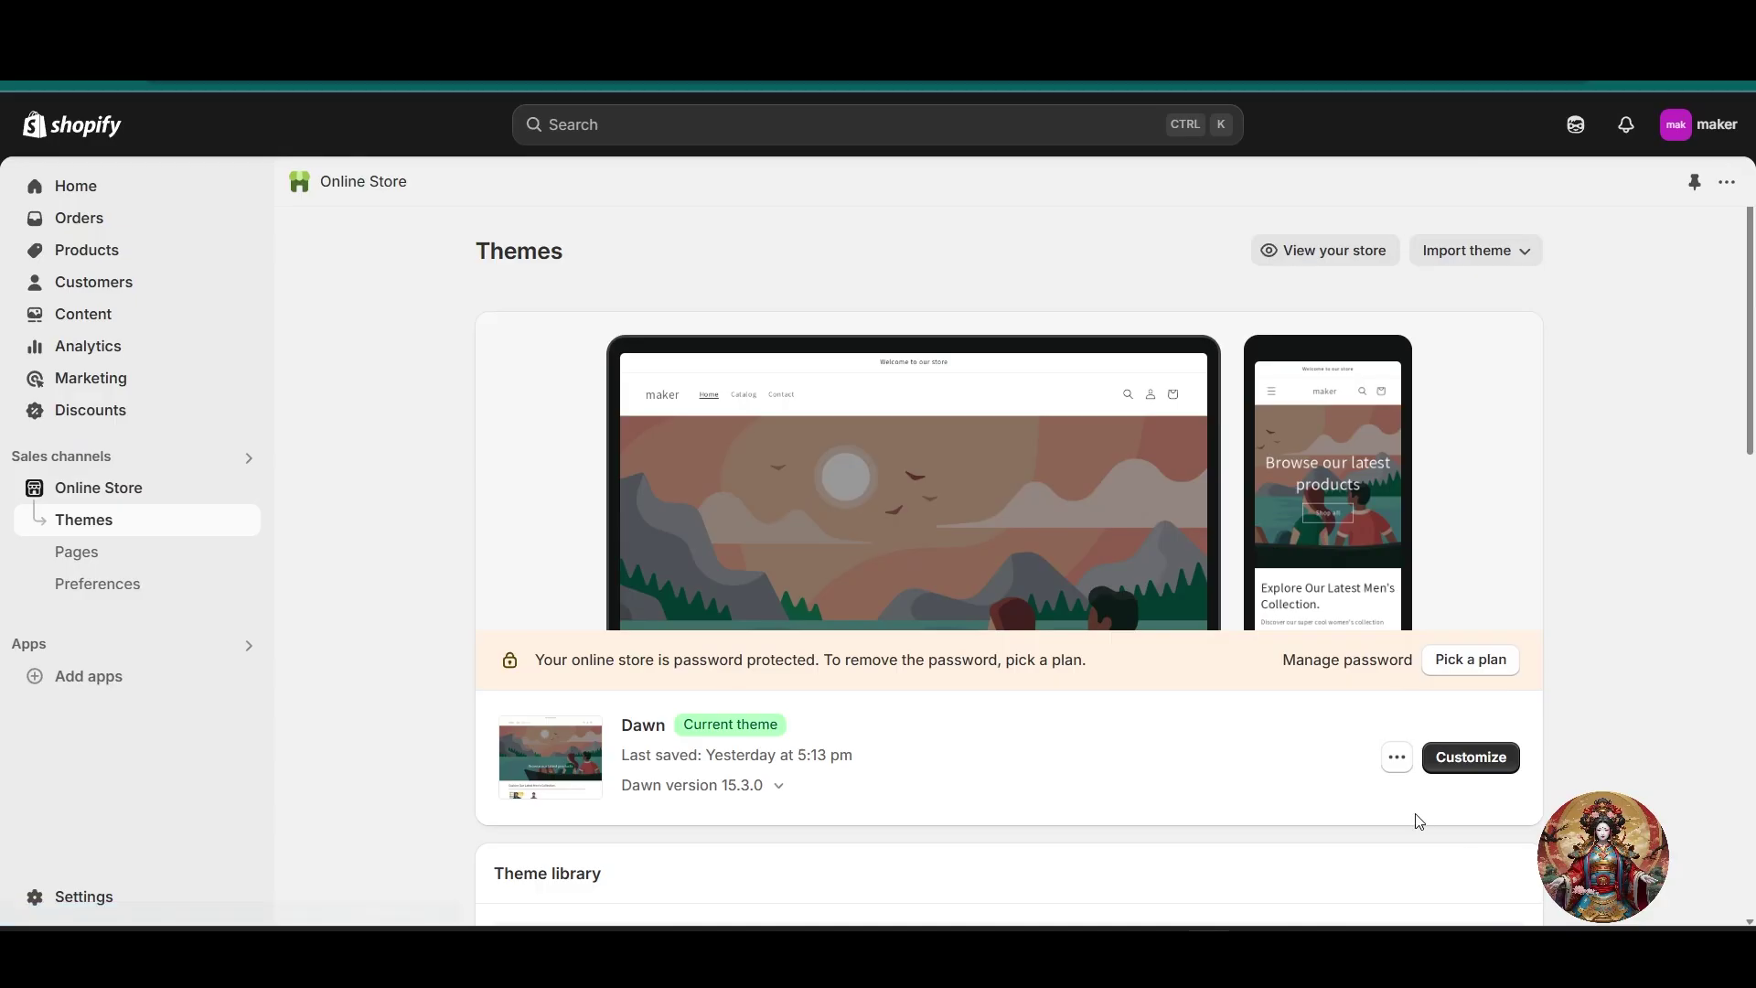
click(1399, 764)
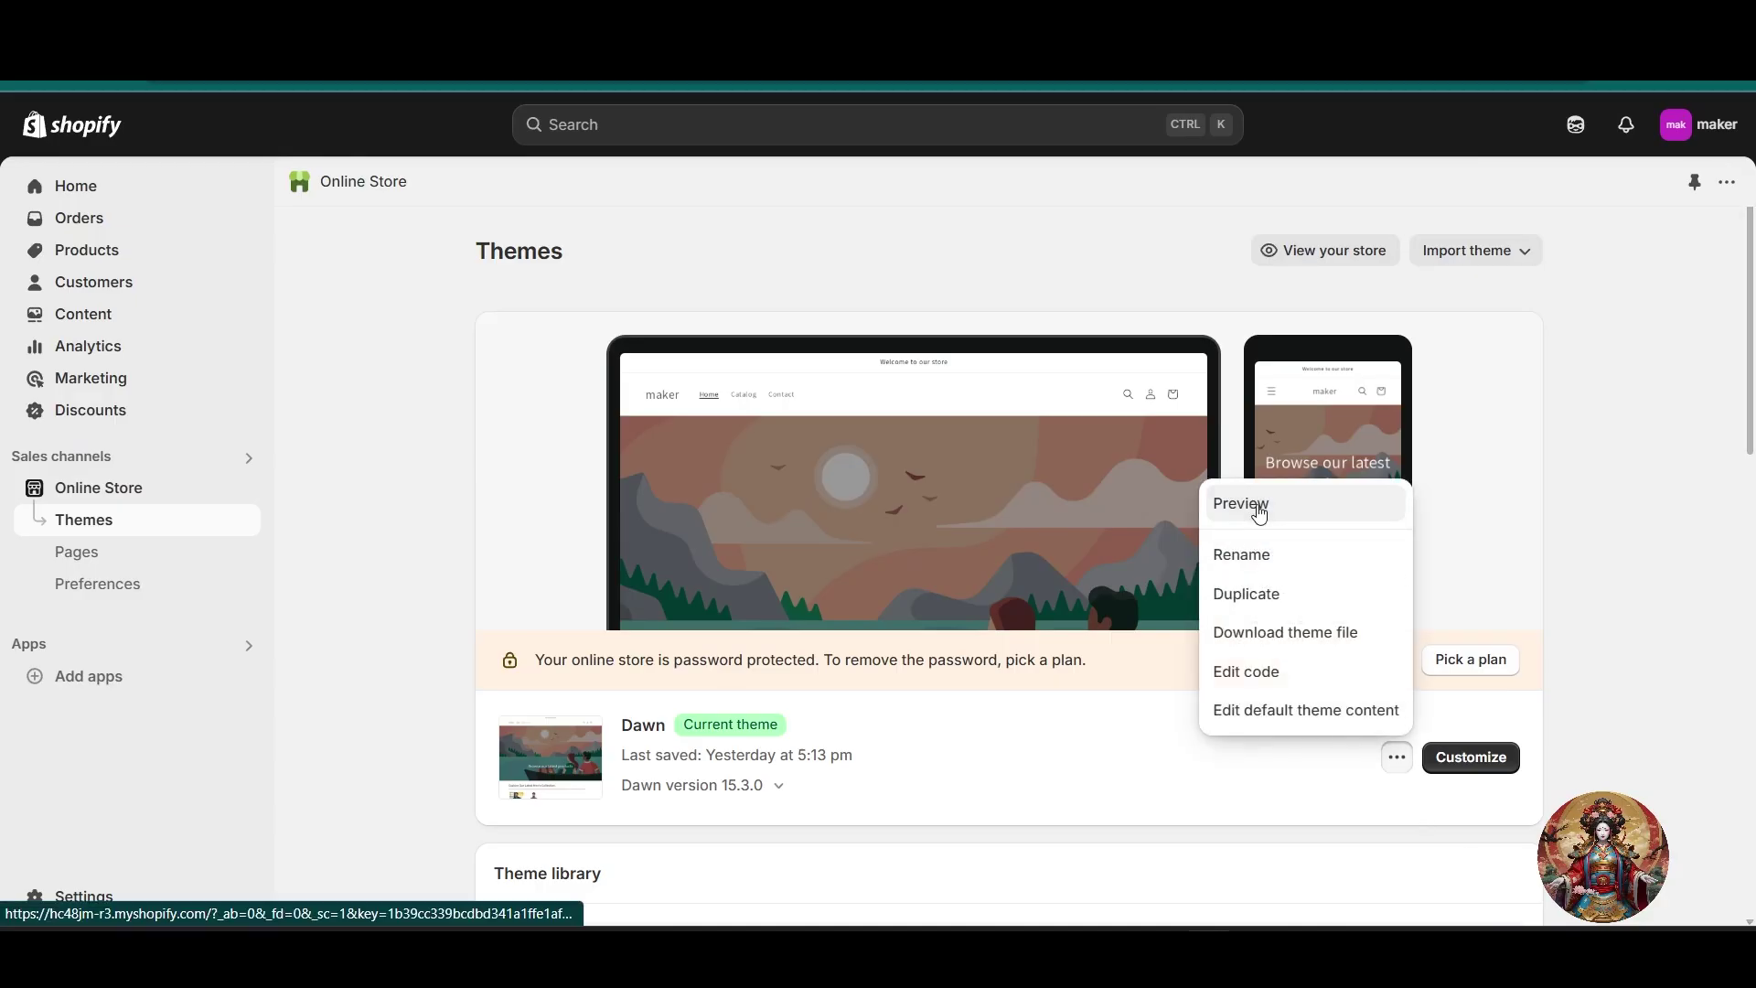
click(1253, 505)
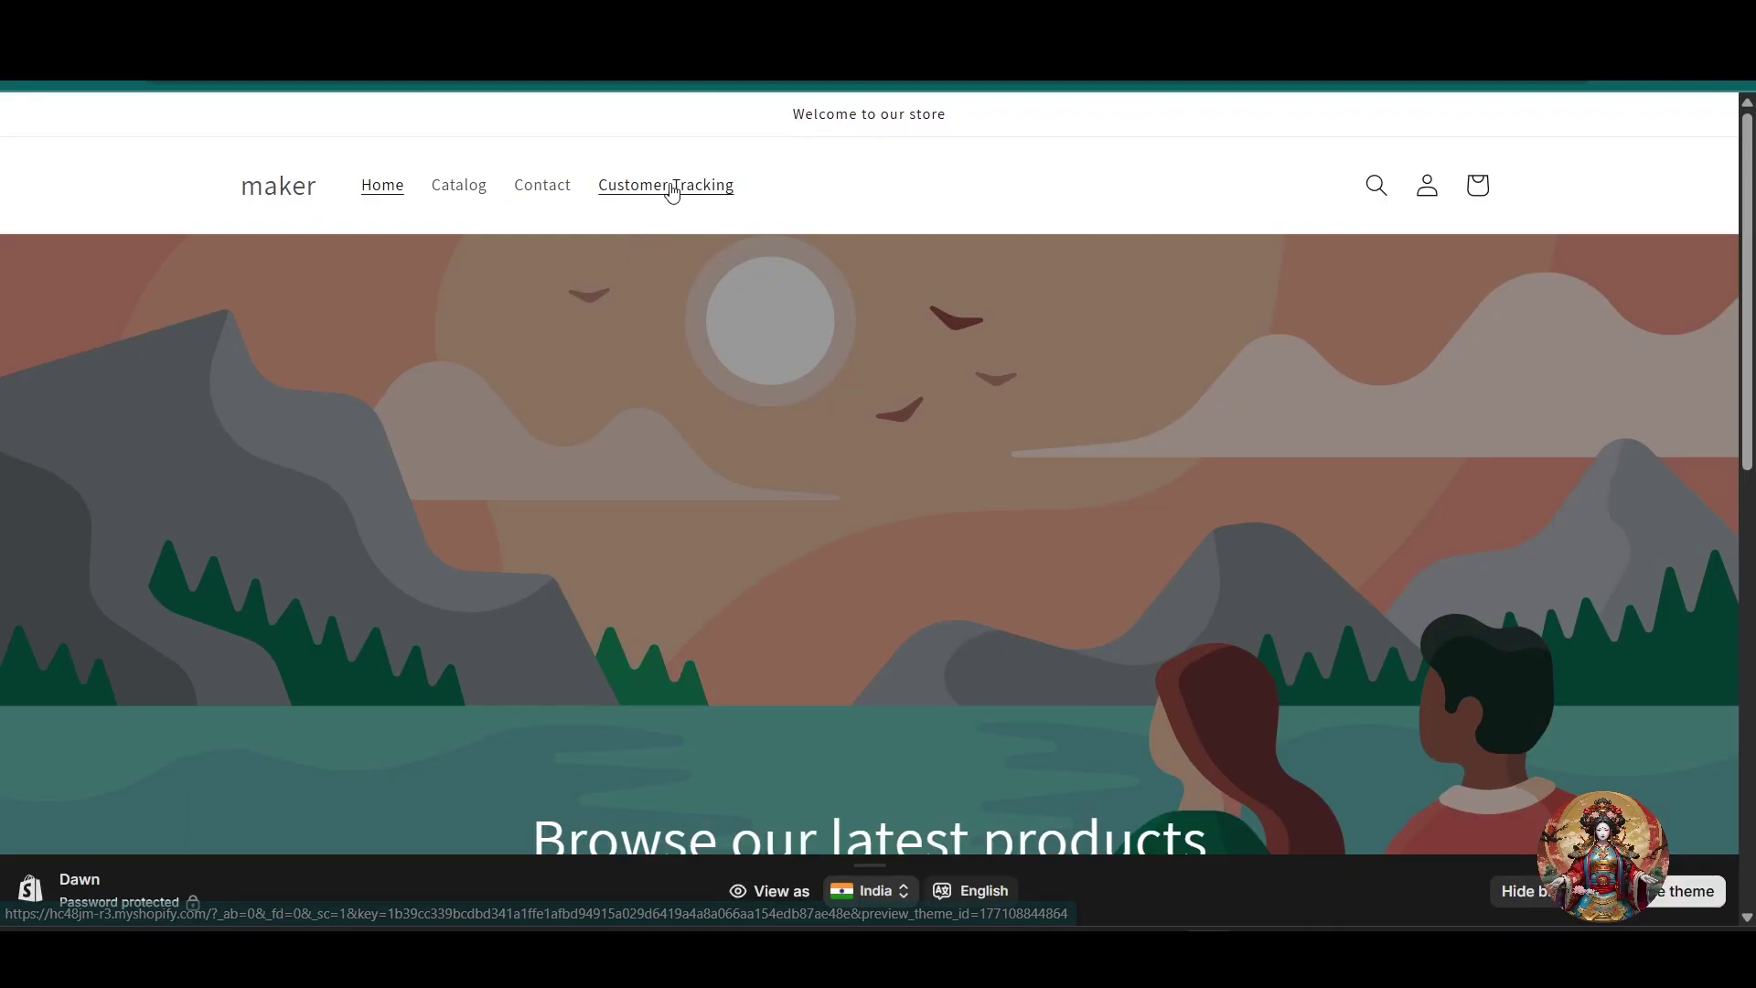
Open the Customer Tracking page from the storefront header and check its tracking number field
click(671, 191)
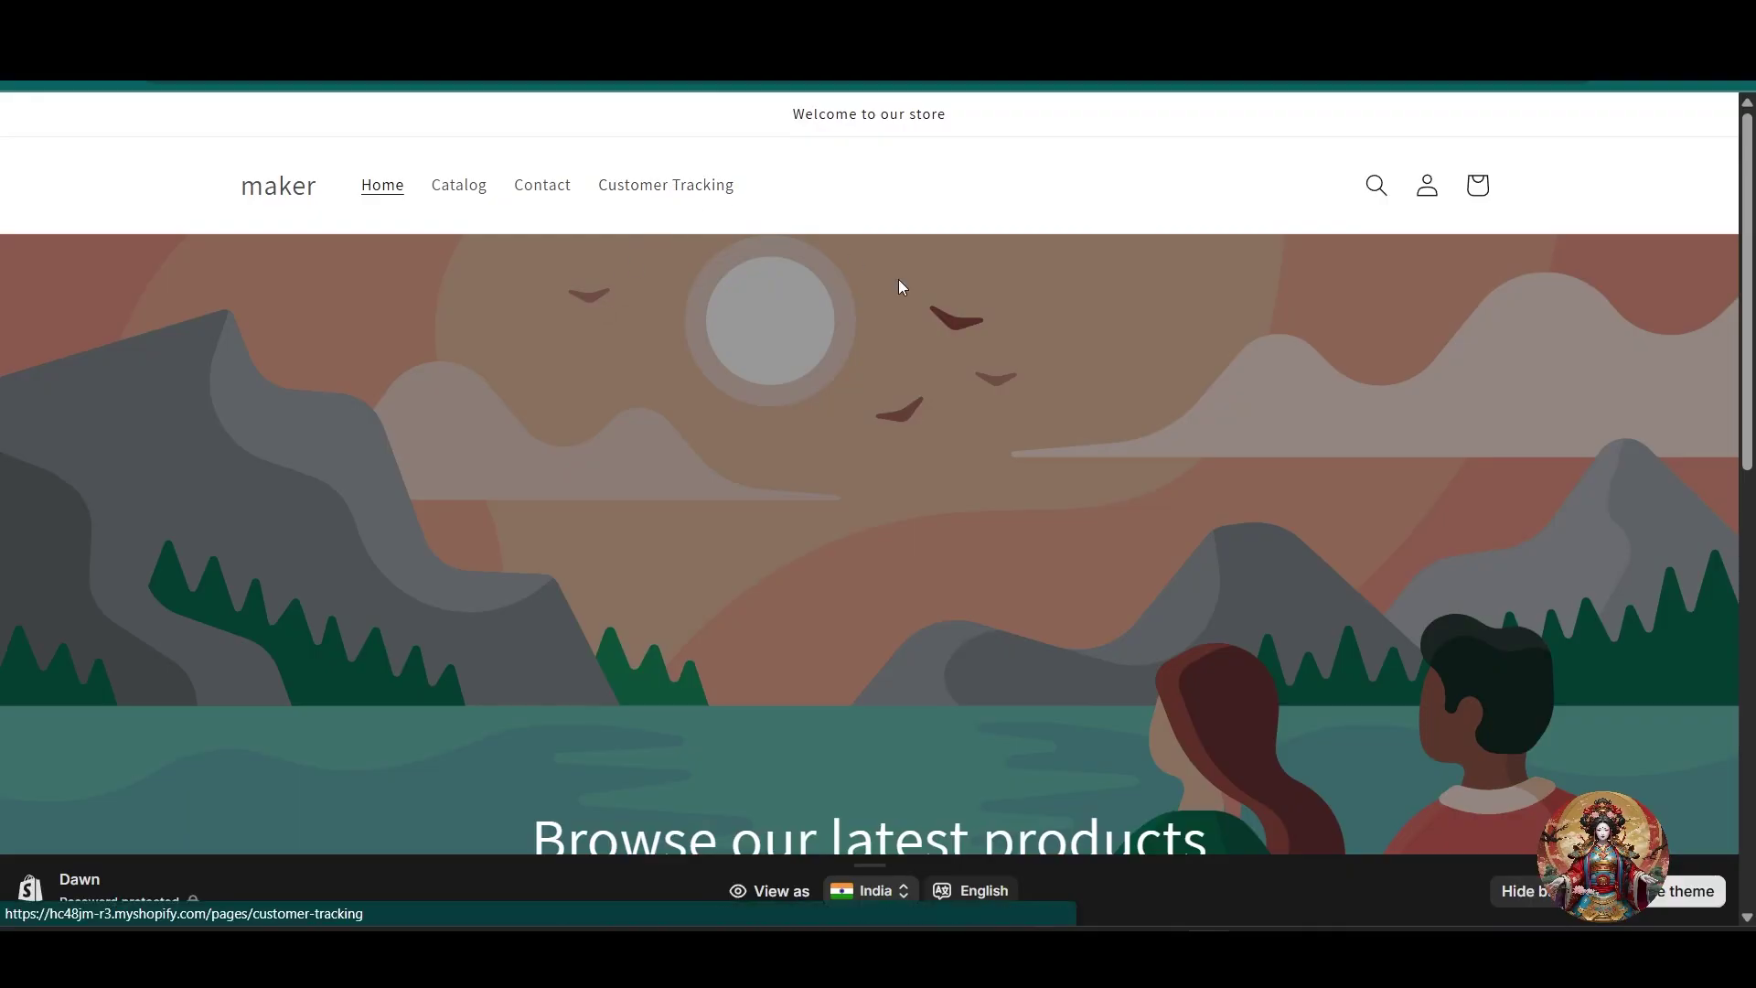
click(838, 476)
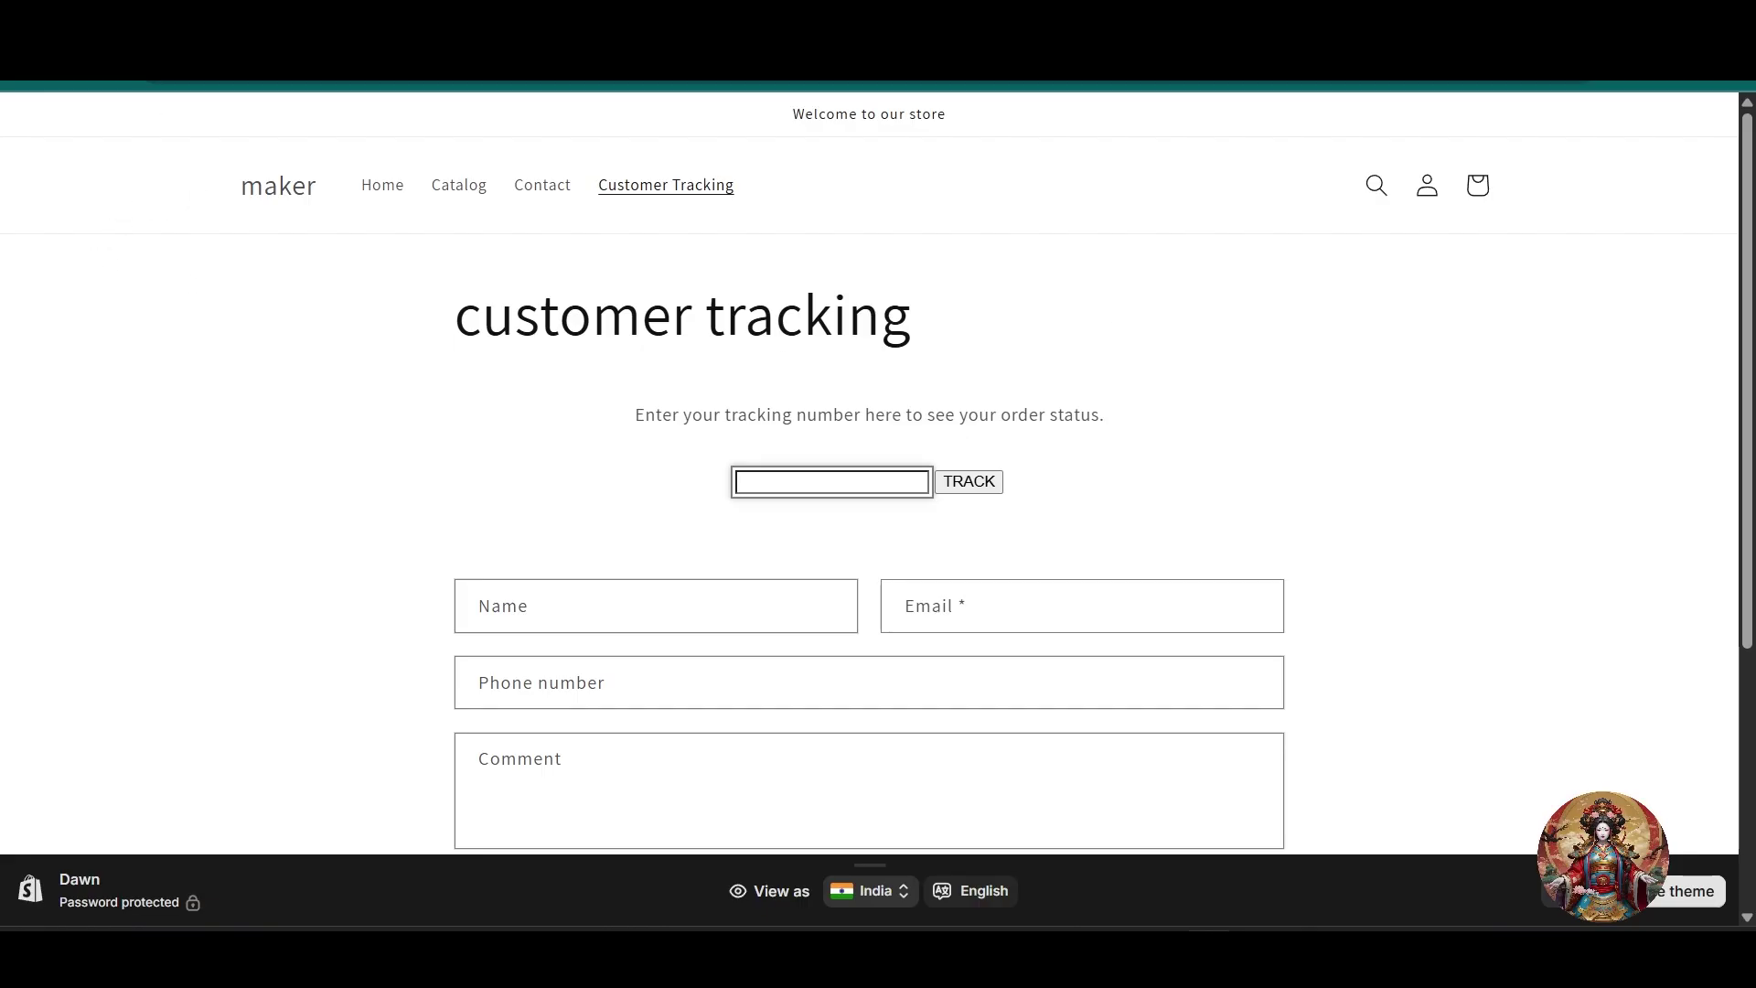
Return to the maker store admin and open the store's Notifications settings
click(311, 20)
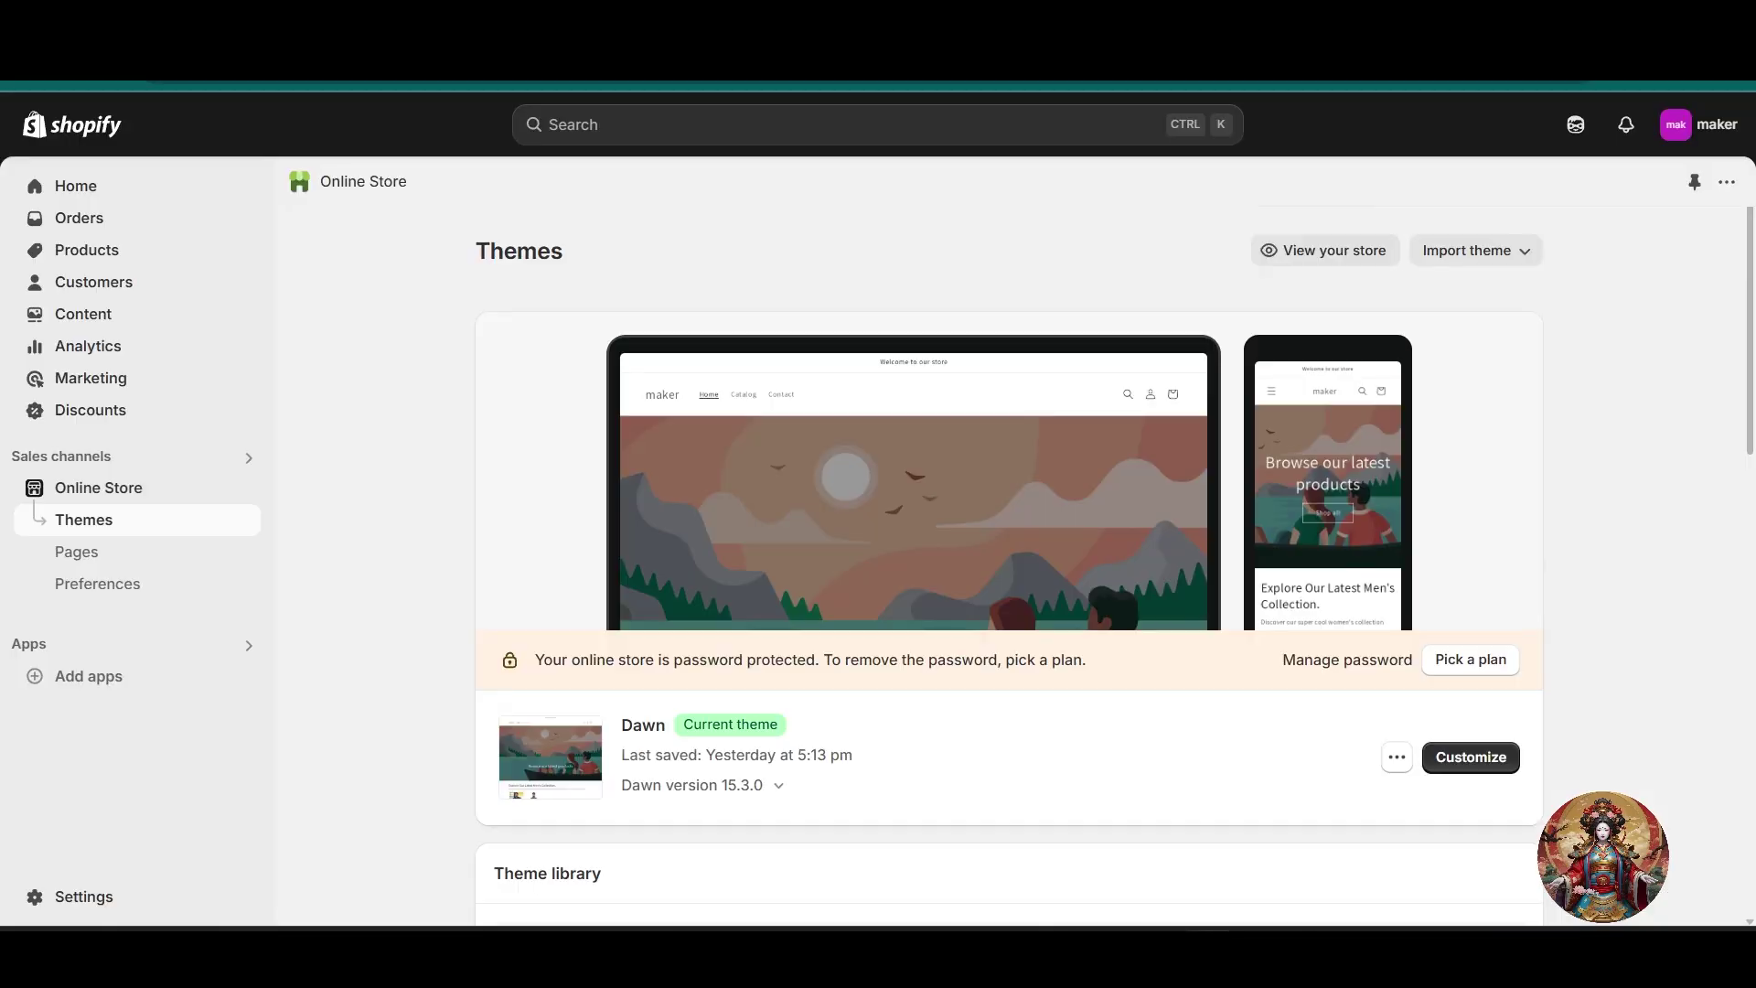
click(91, 199)
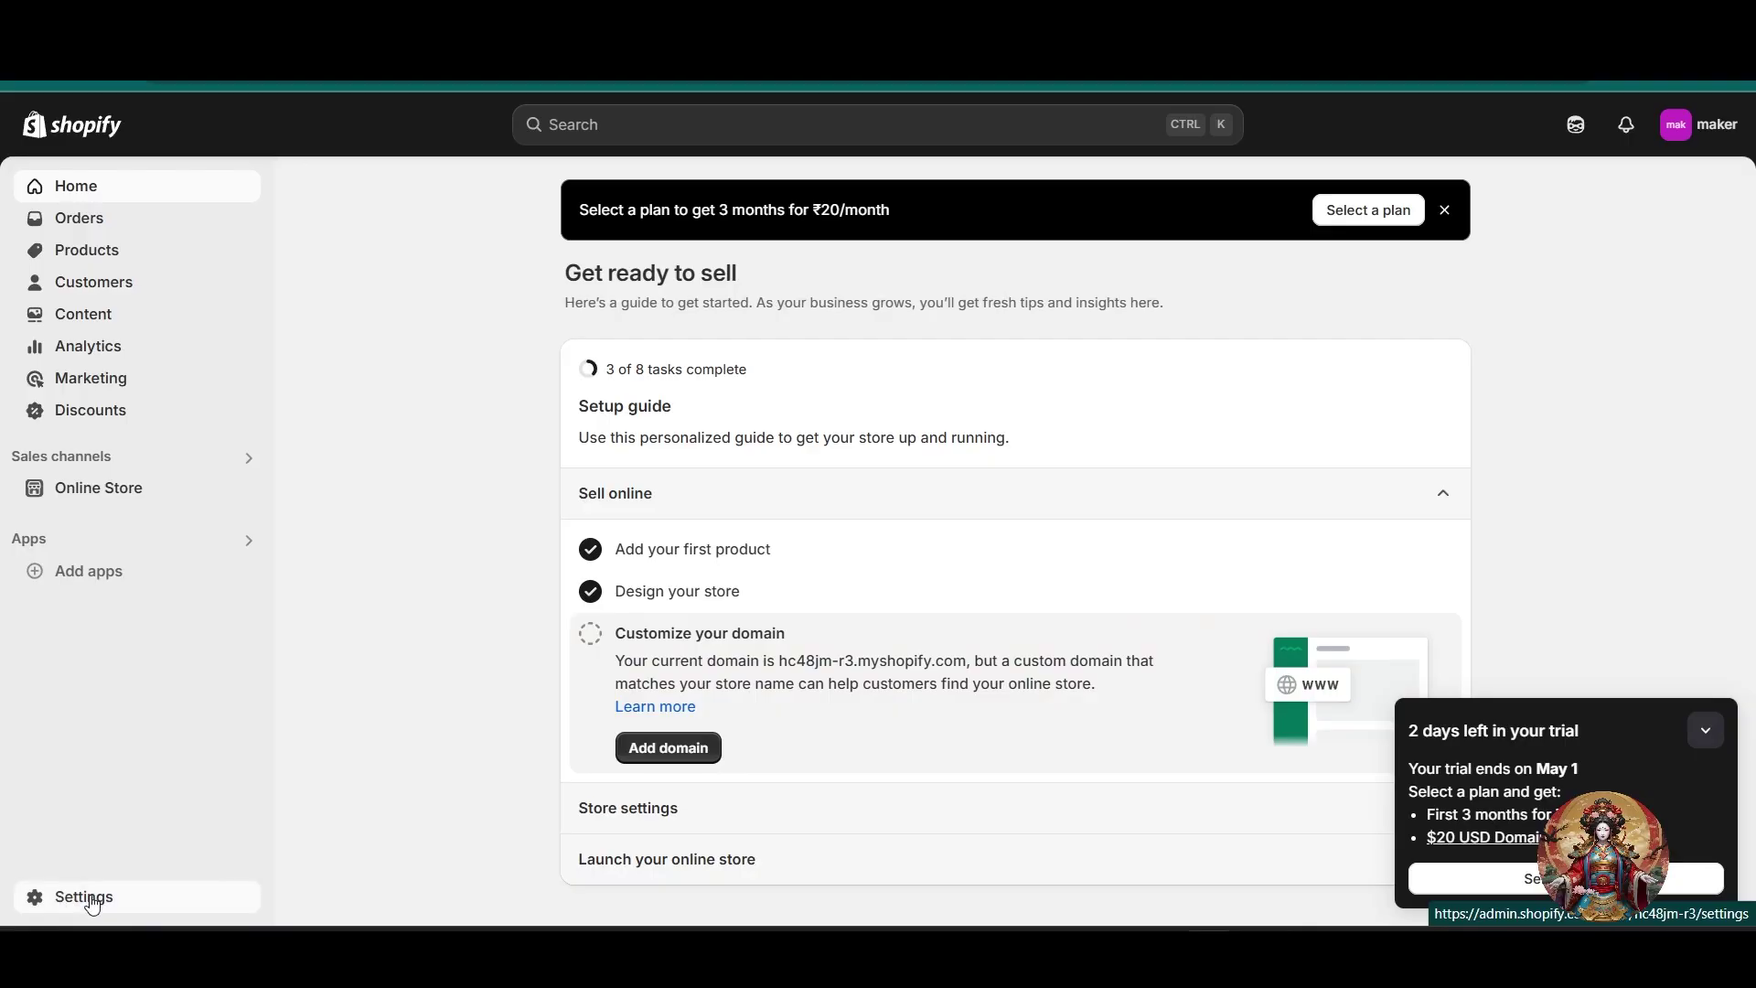
click(91, 900)
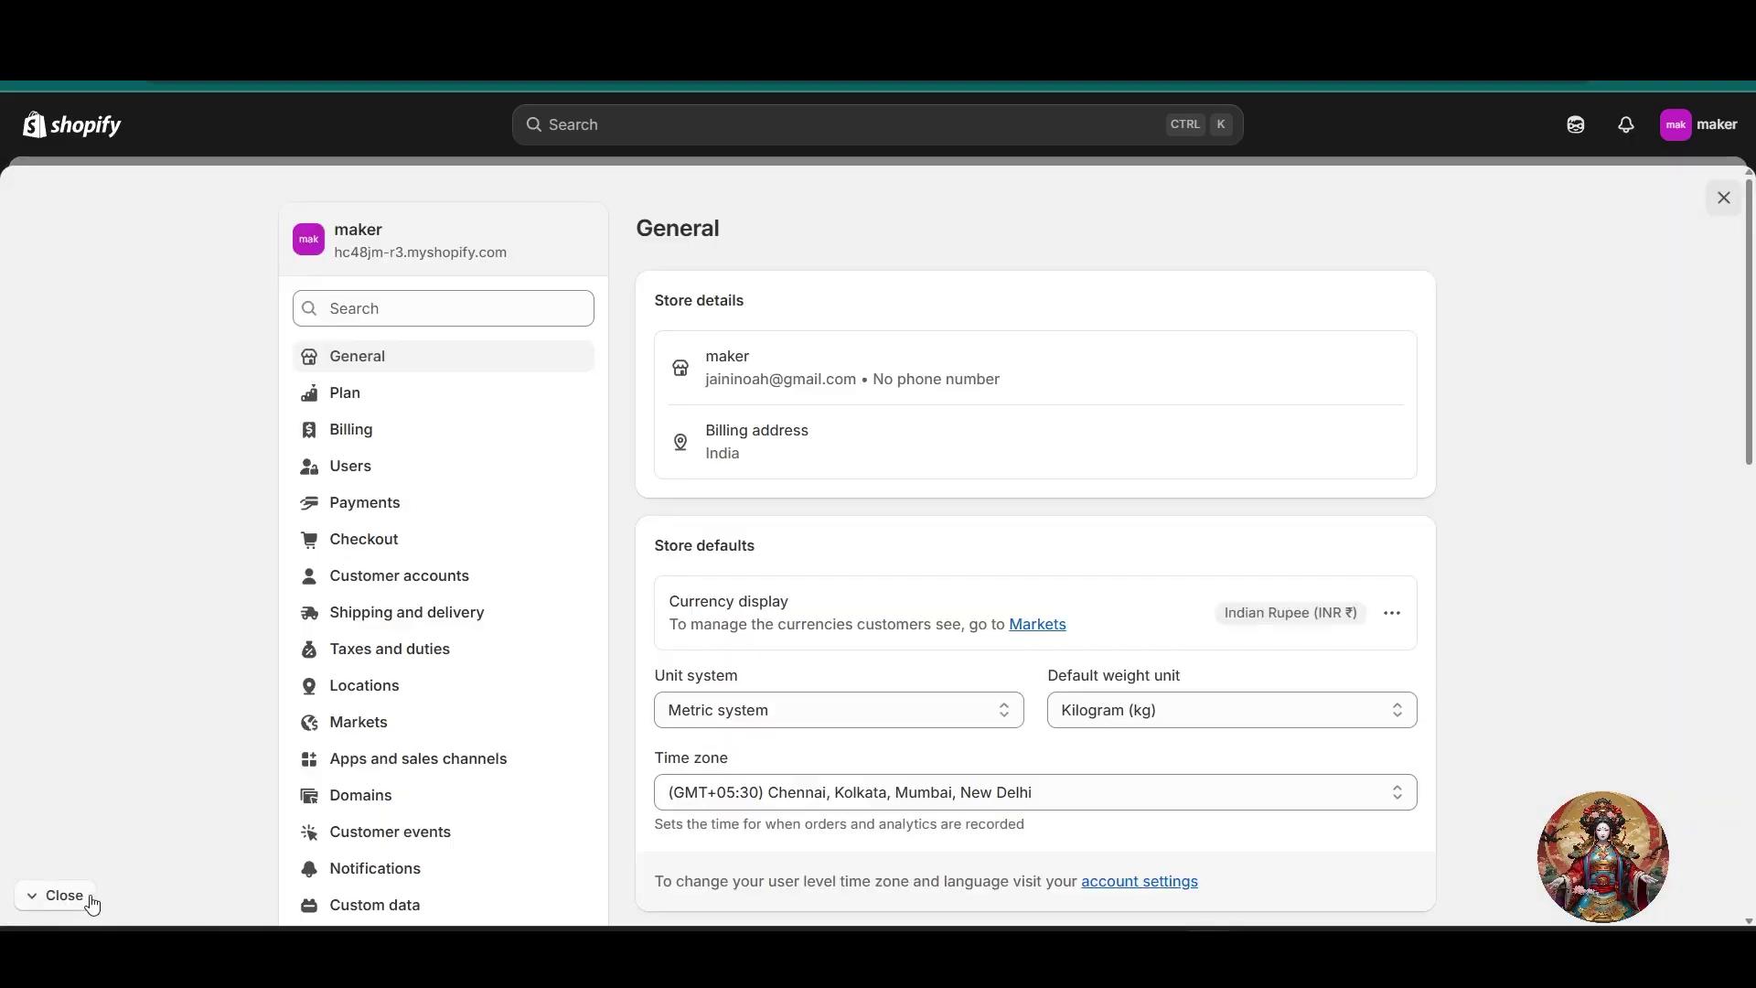
scroll(485, 686, down, 1)
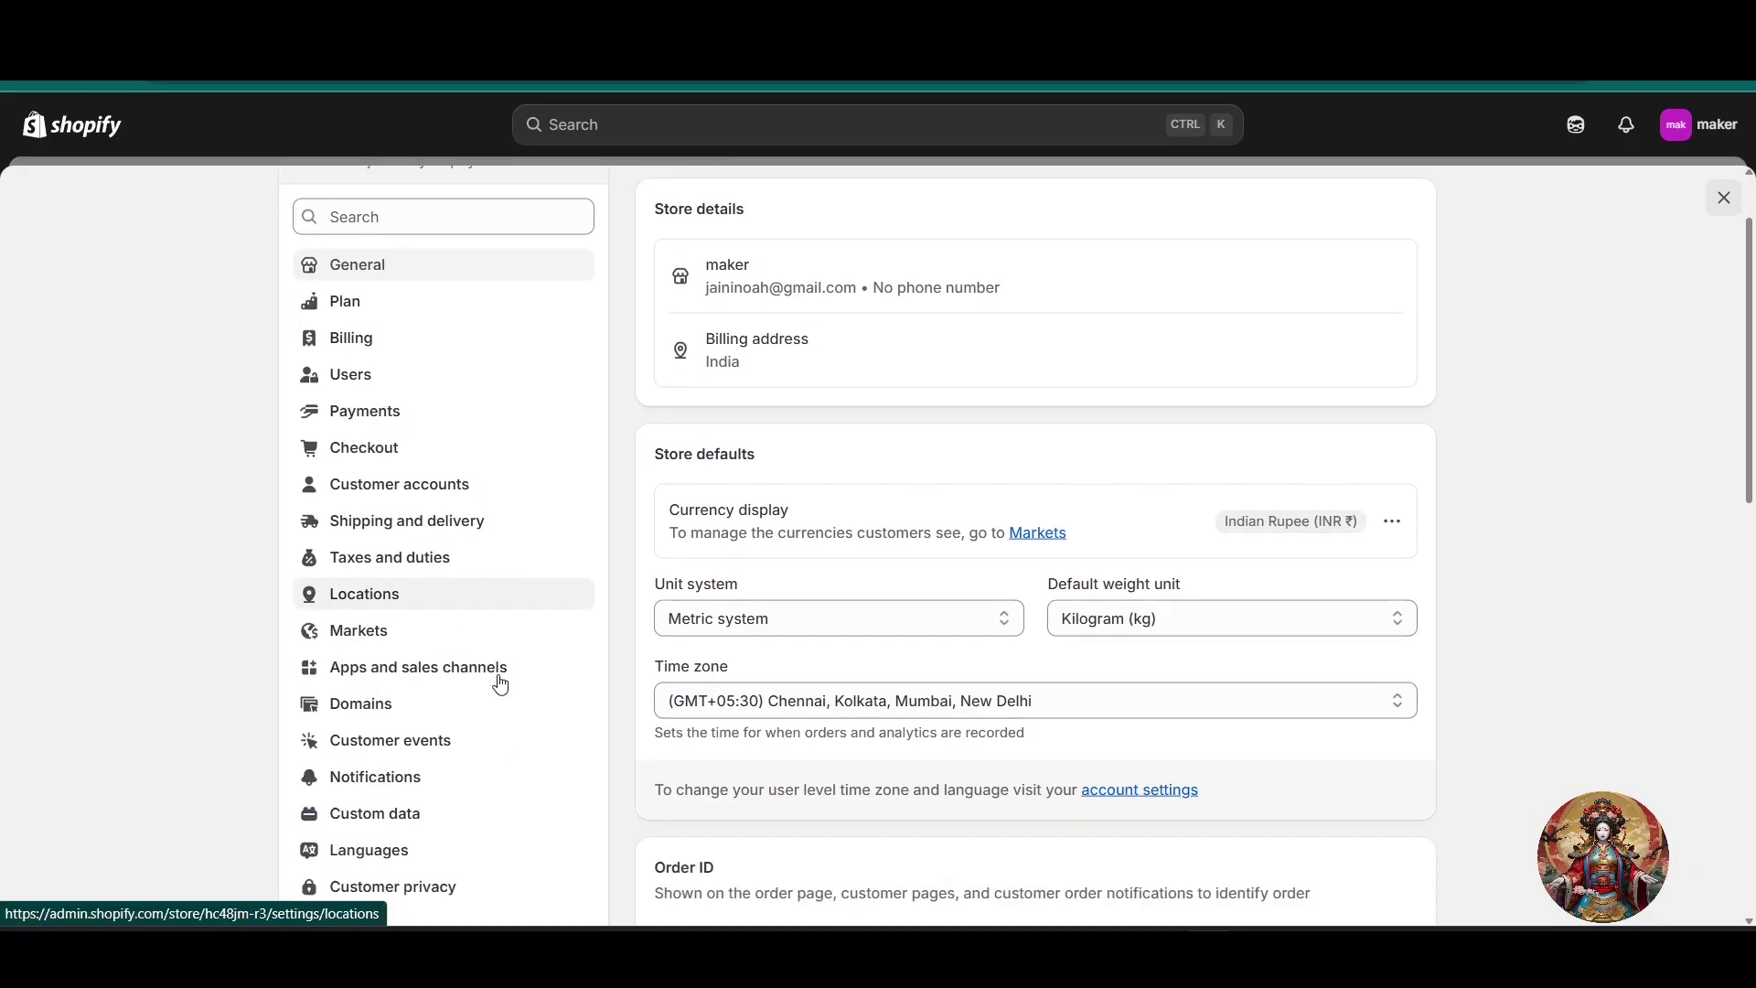
scroll(502, 682, down, 1)
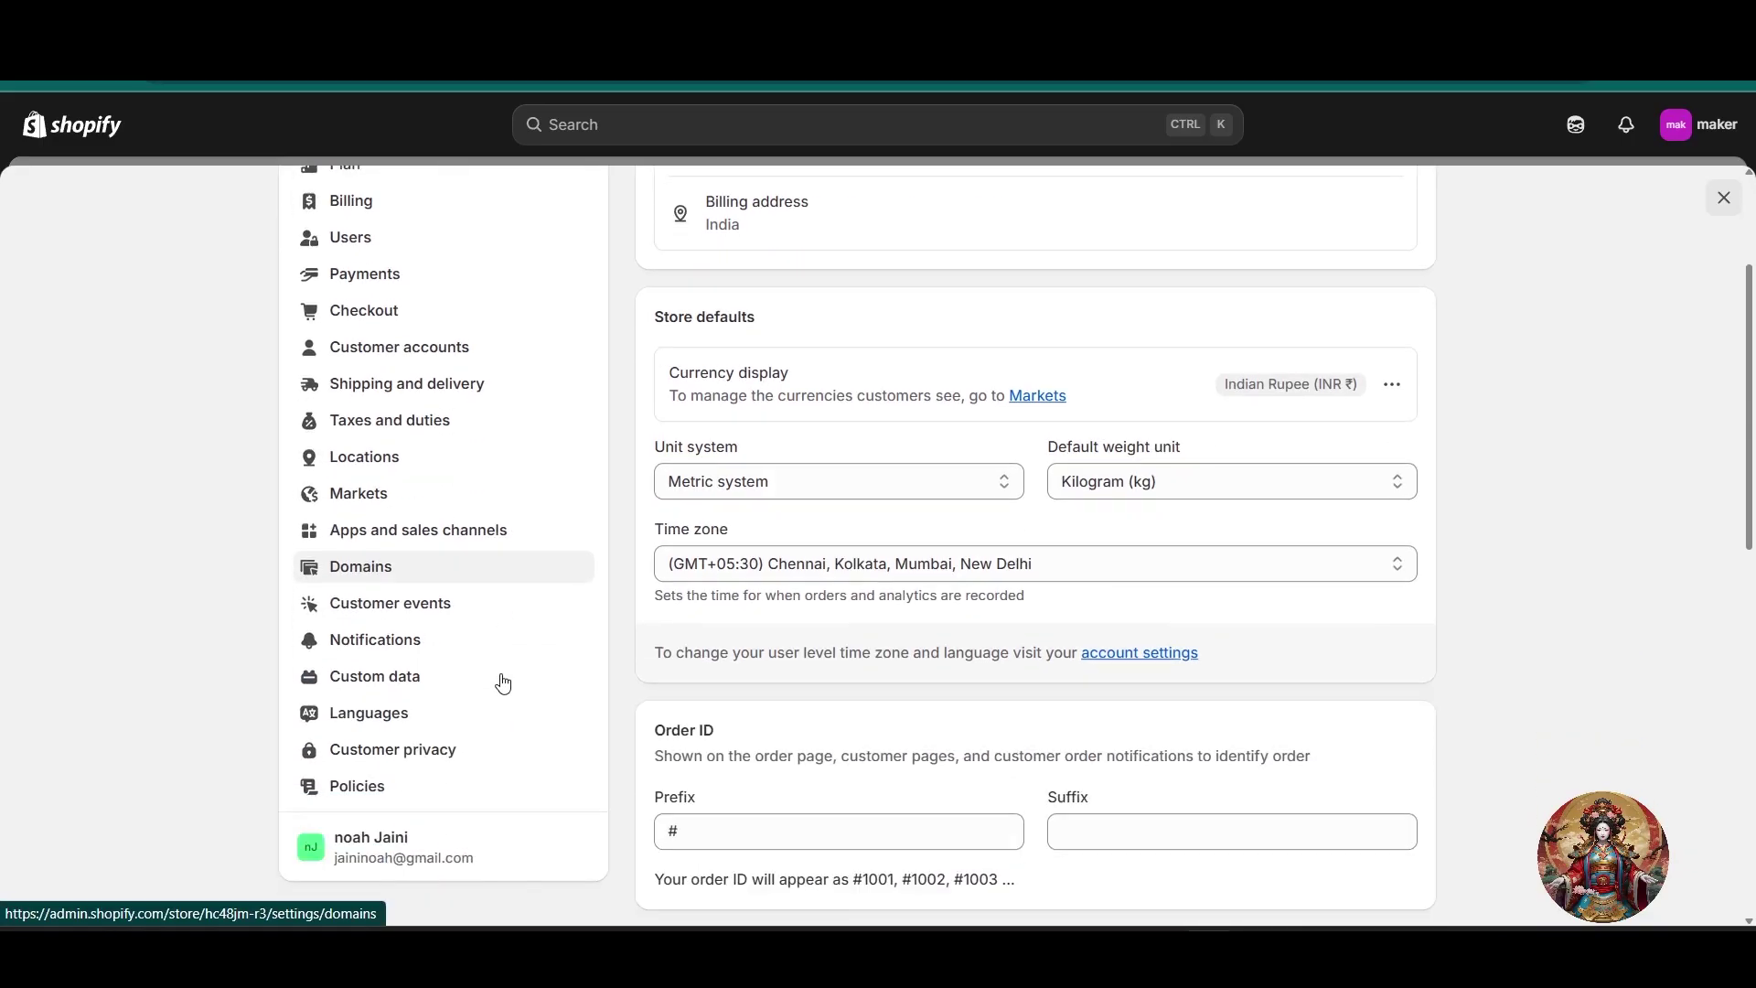
click(455, 649)
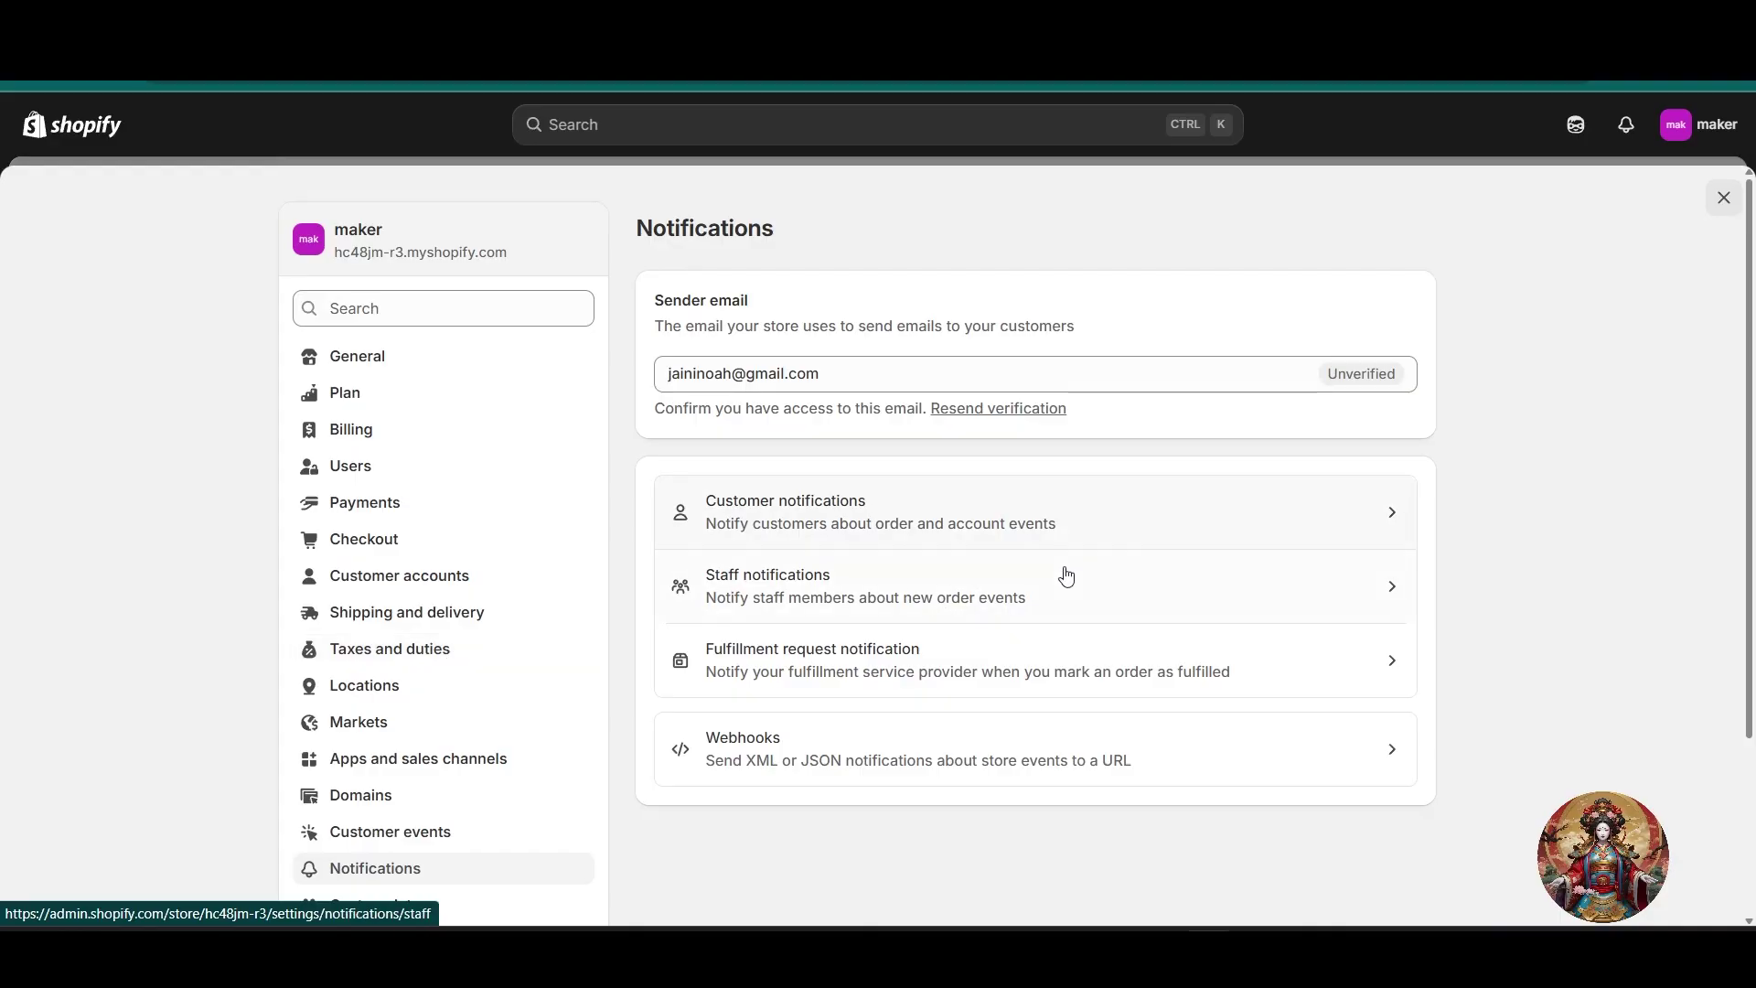
scroll(905, 663, down, 2)
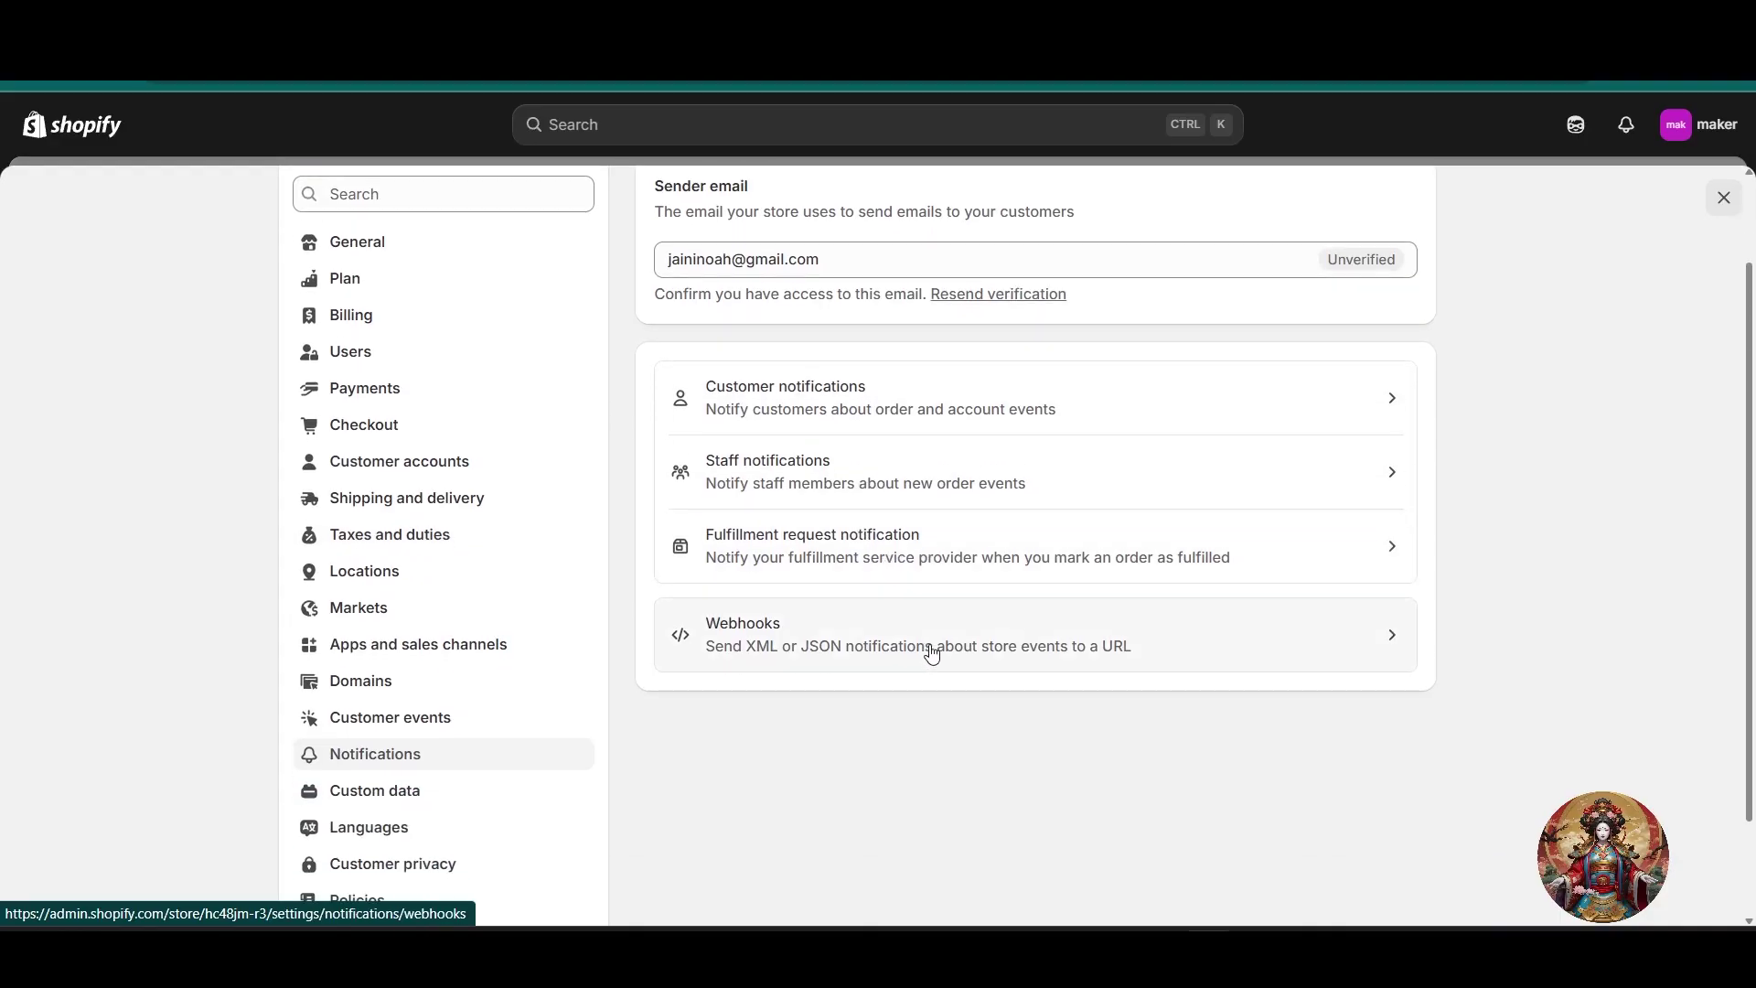
key(ctrl+0)
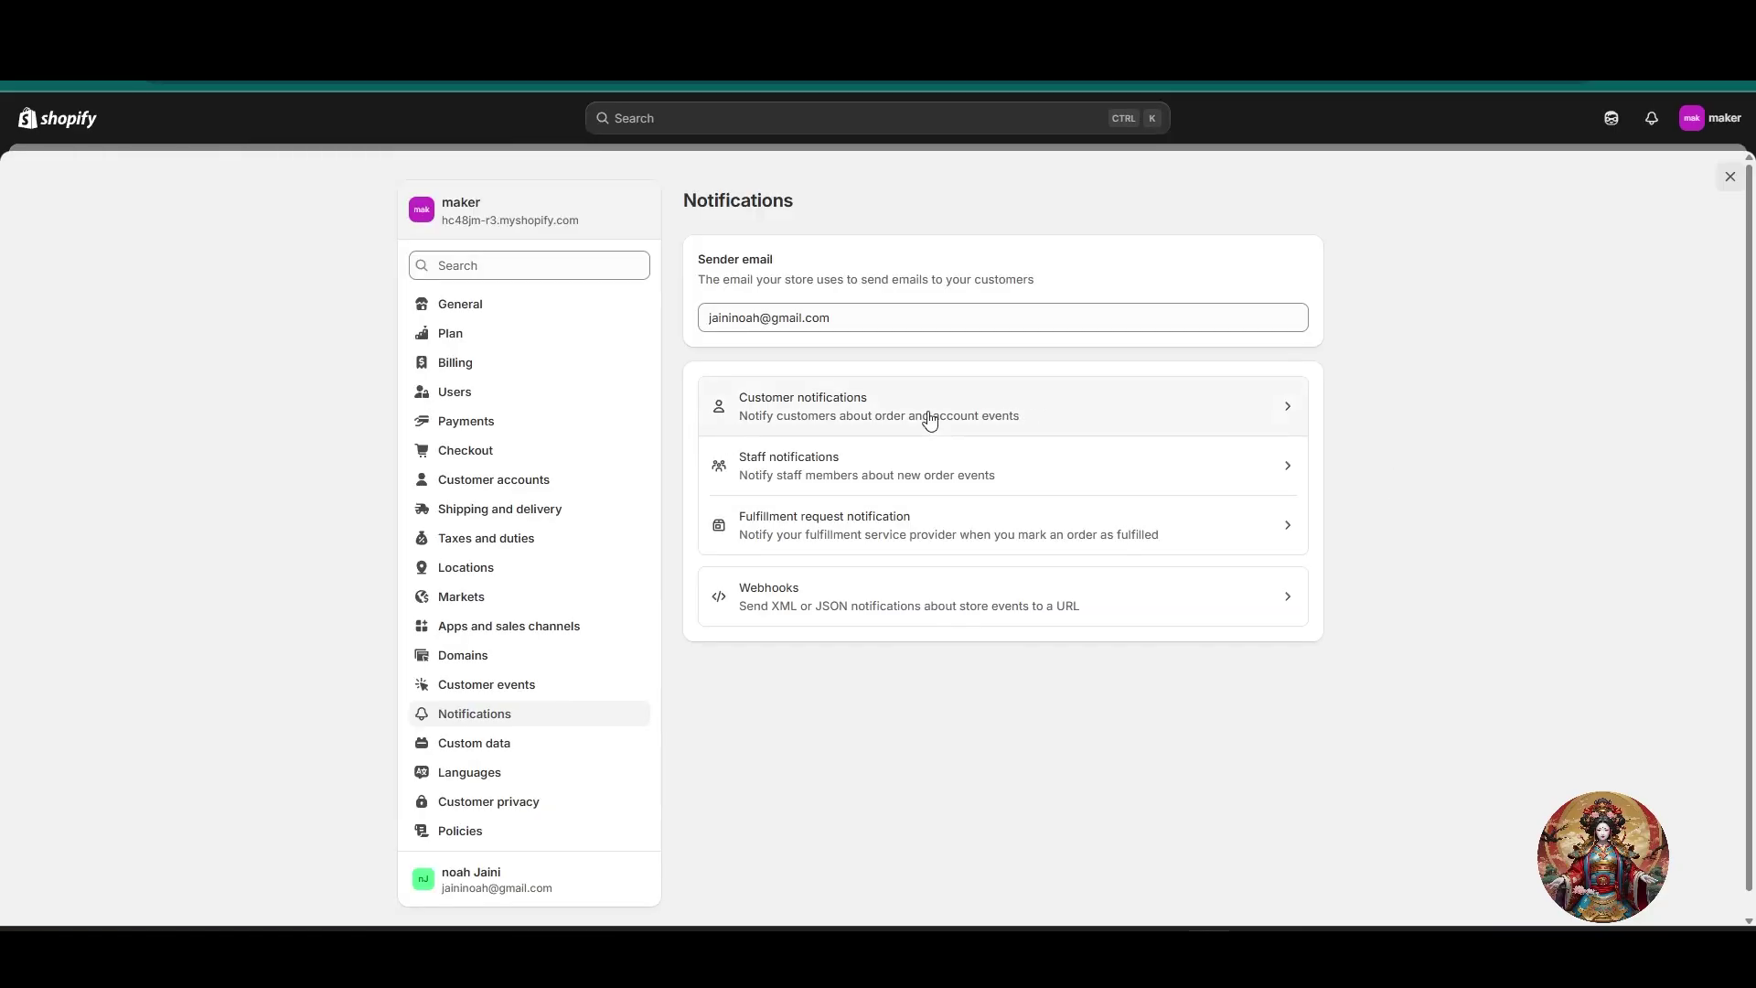
Open the code of the Shipping update customer notification for editing
click(840, 420)
scroll(843, 457, down, 4)
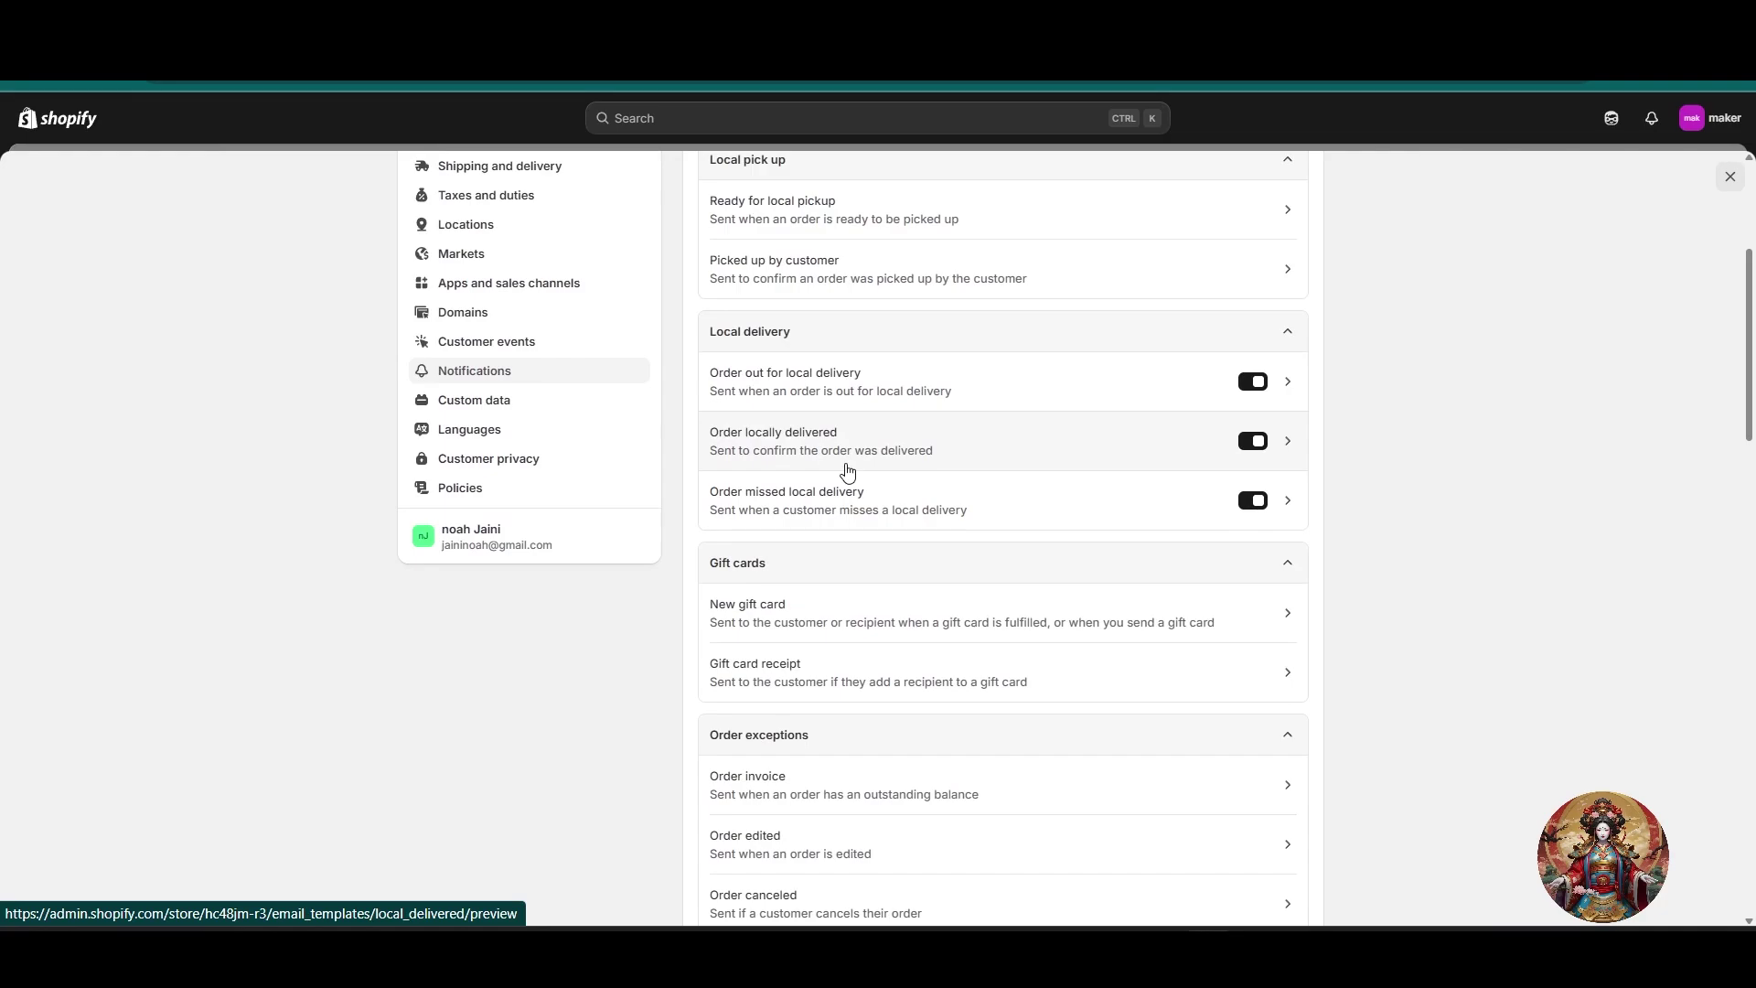
scroll(847, 471, down, 8)
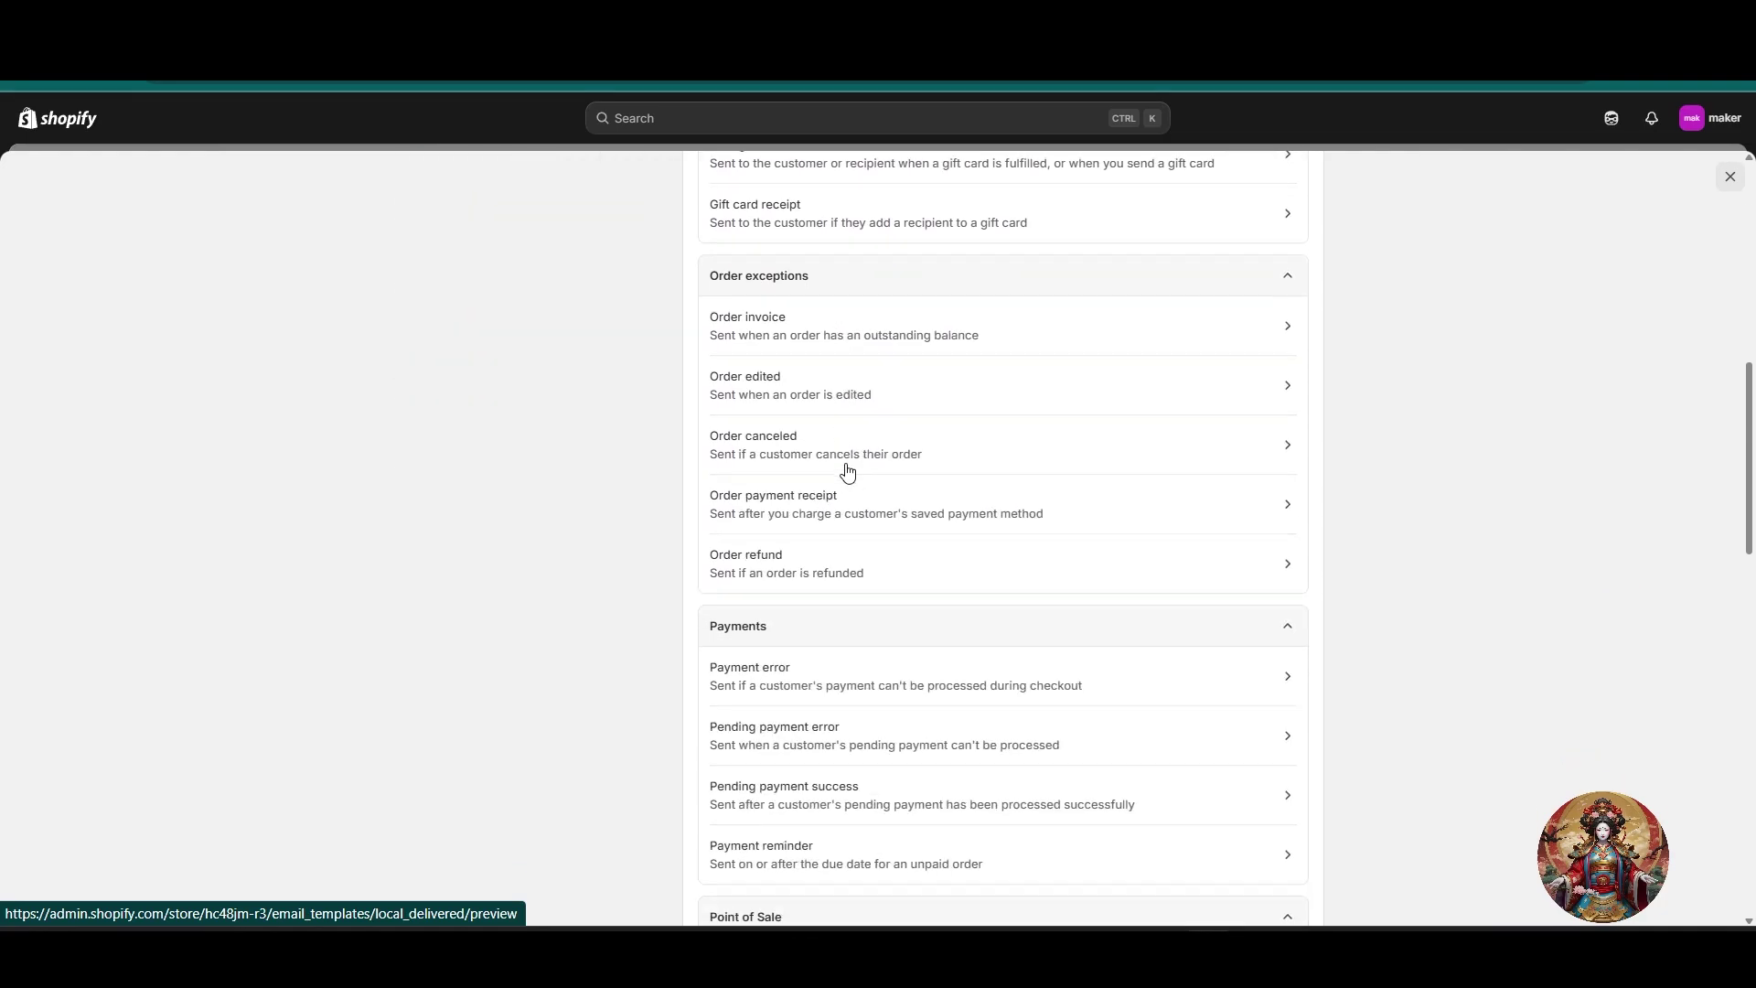
scroll(847, 471, down, 5)
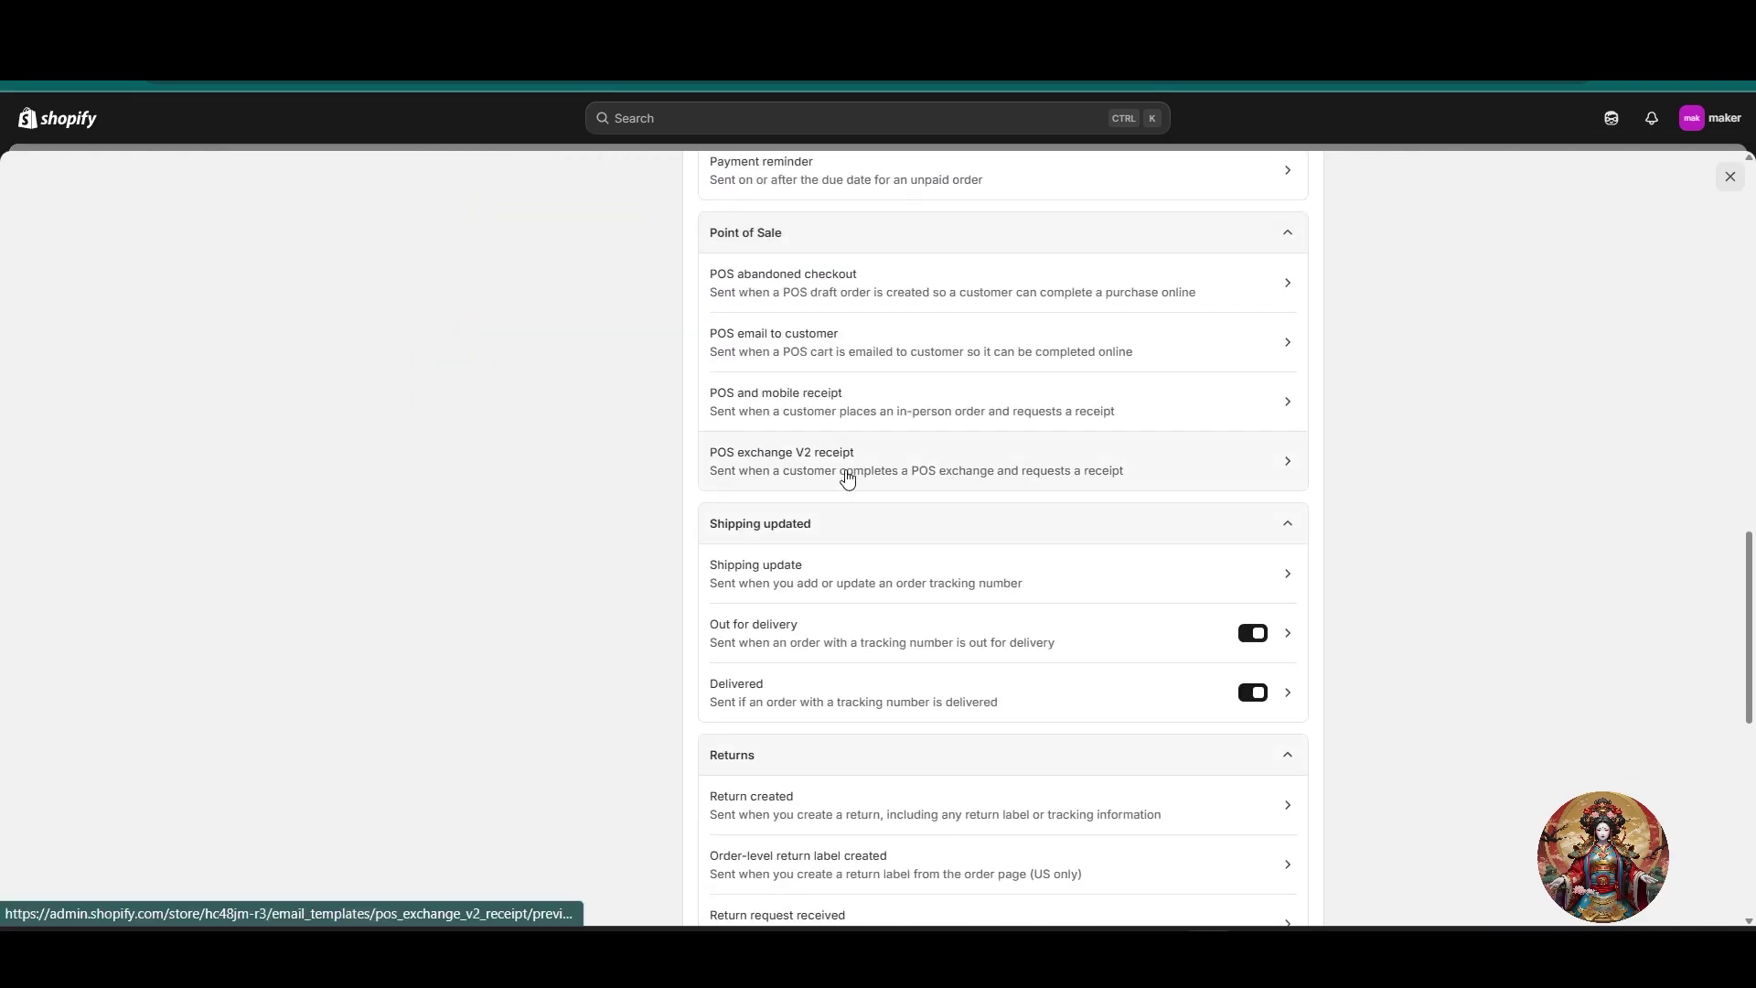
click(834, 580)
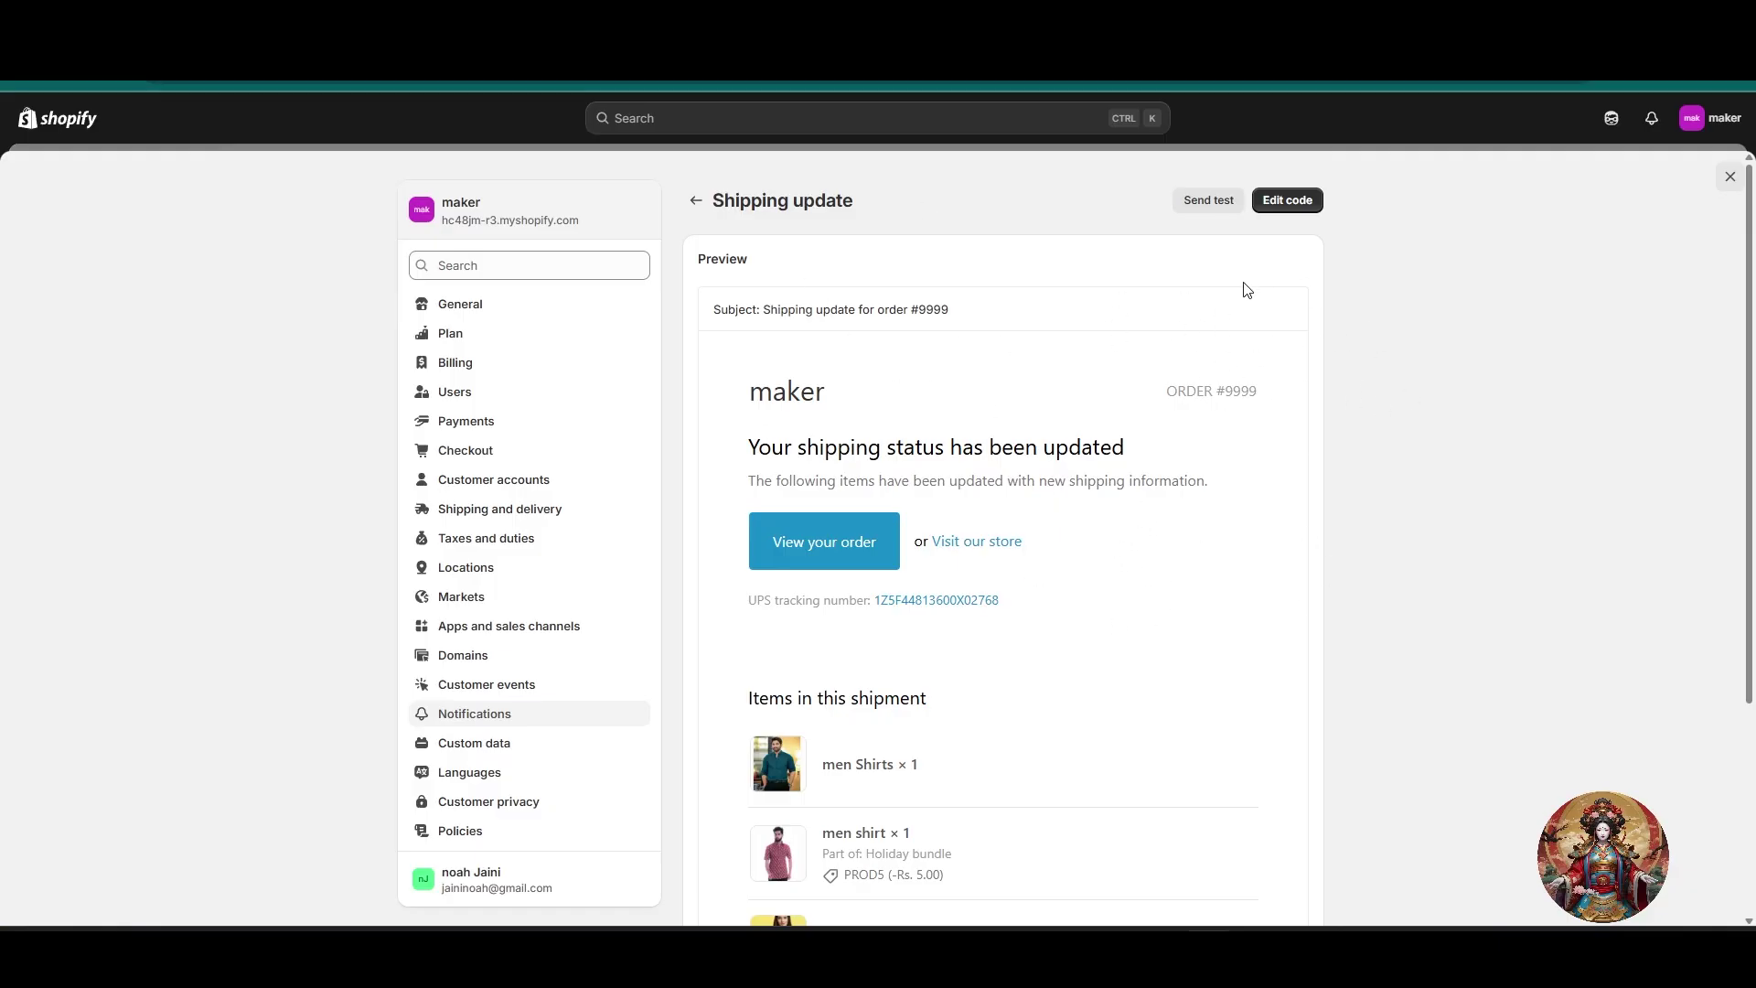
click(1303, 208)
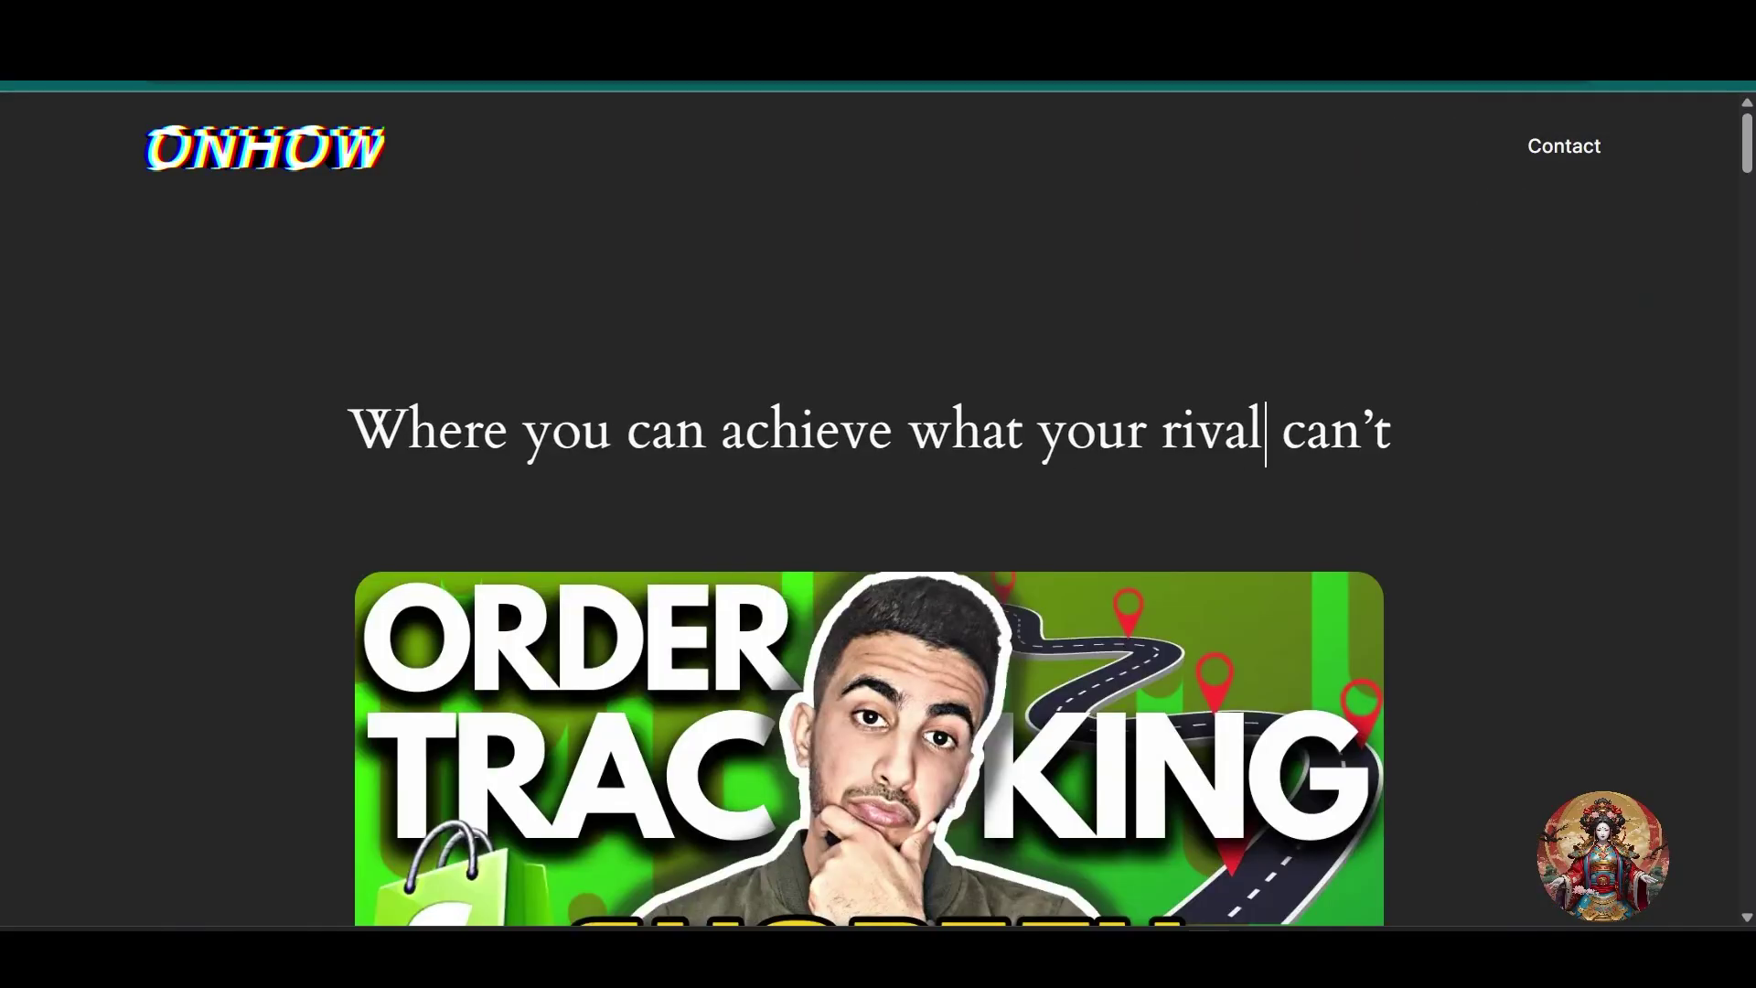
Replace the Shipping update email body with the Confirmation Email Script copied from the ONHOW order tracking article
scroll(1154, 437, down, 15)
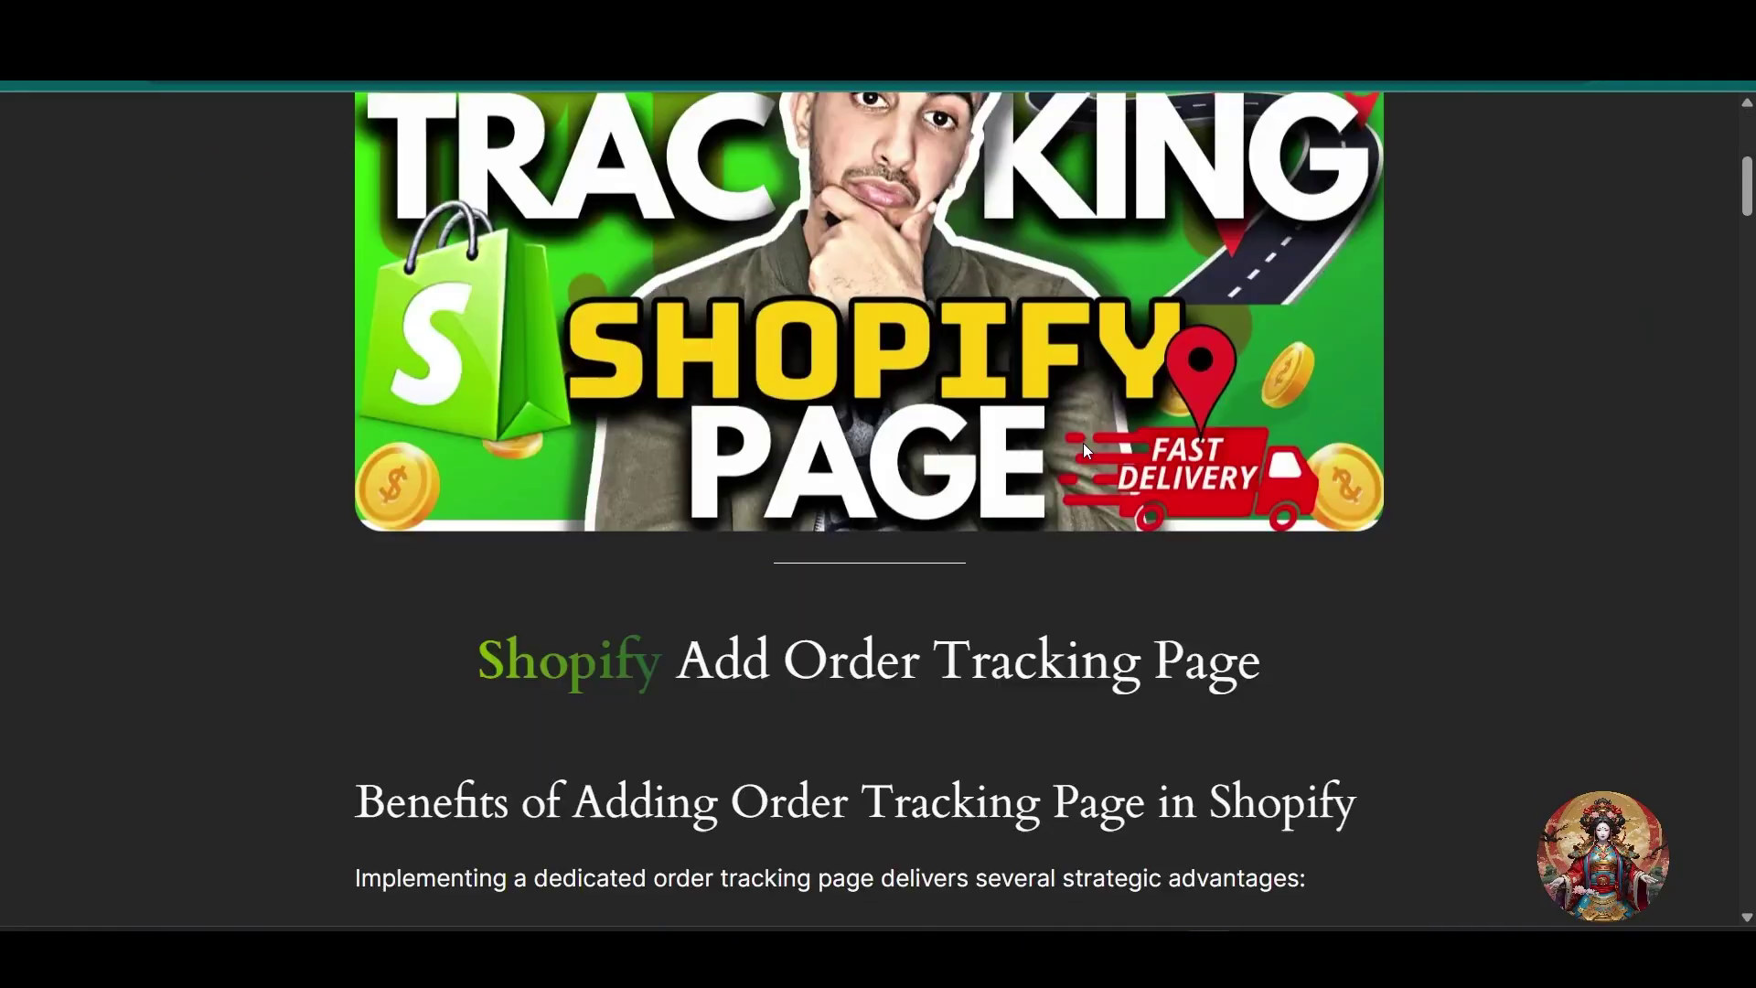
scroll(1154, 437, down, 15)
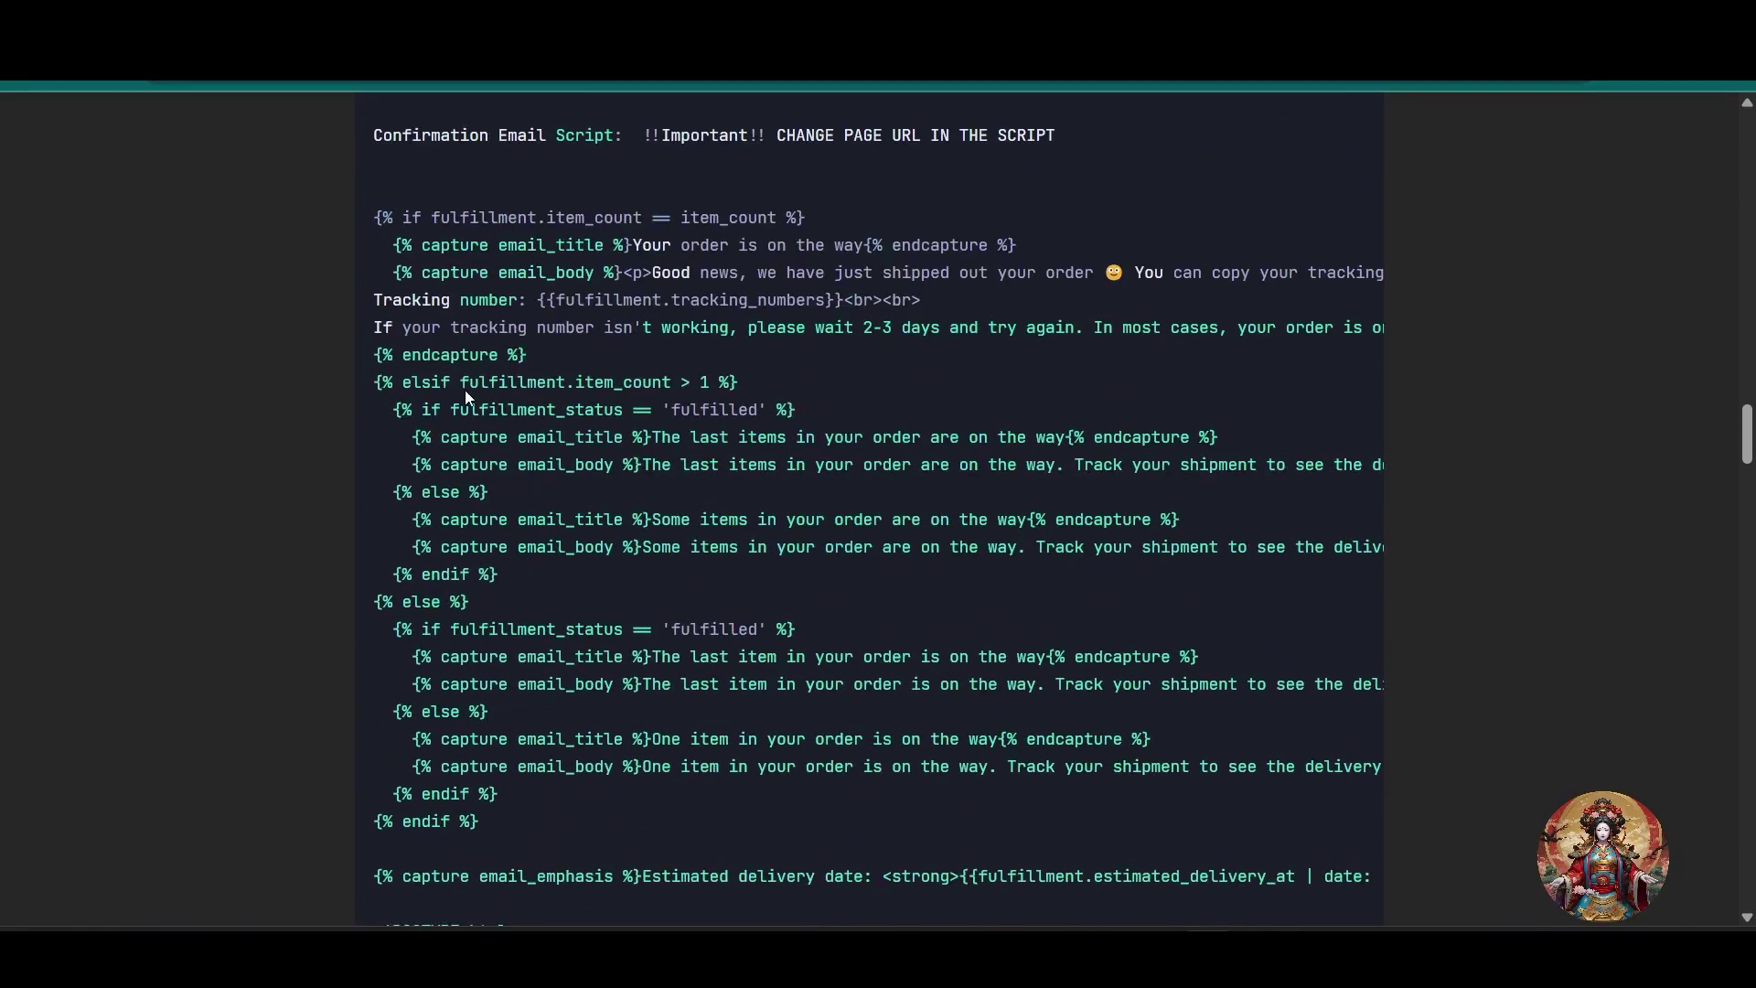
drag(369, 210, 889, 684)
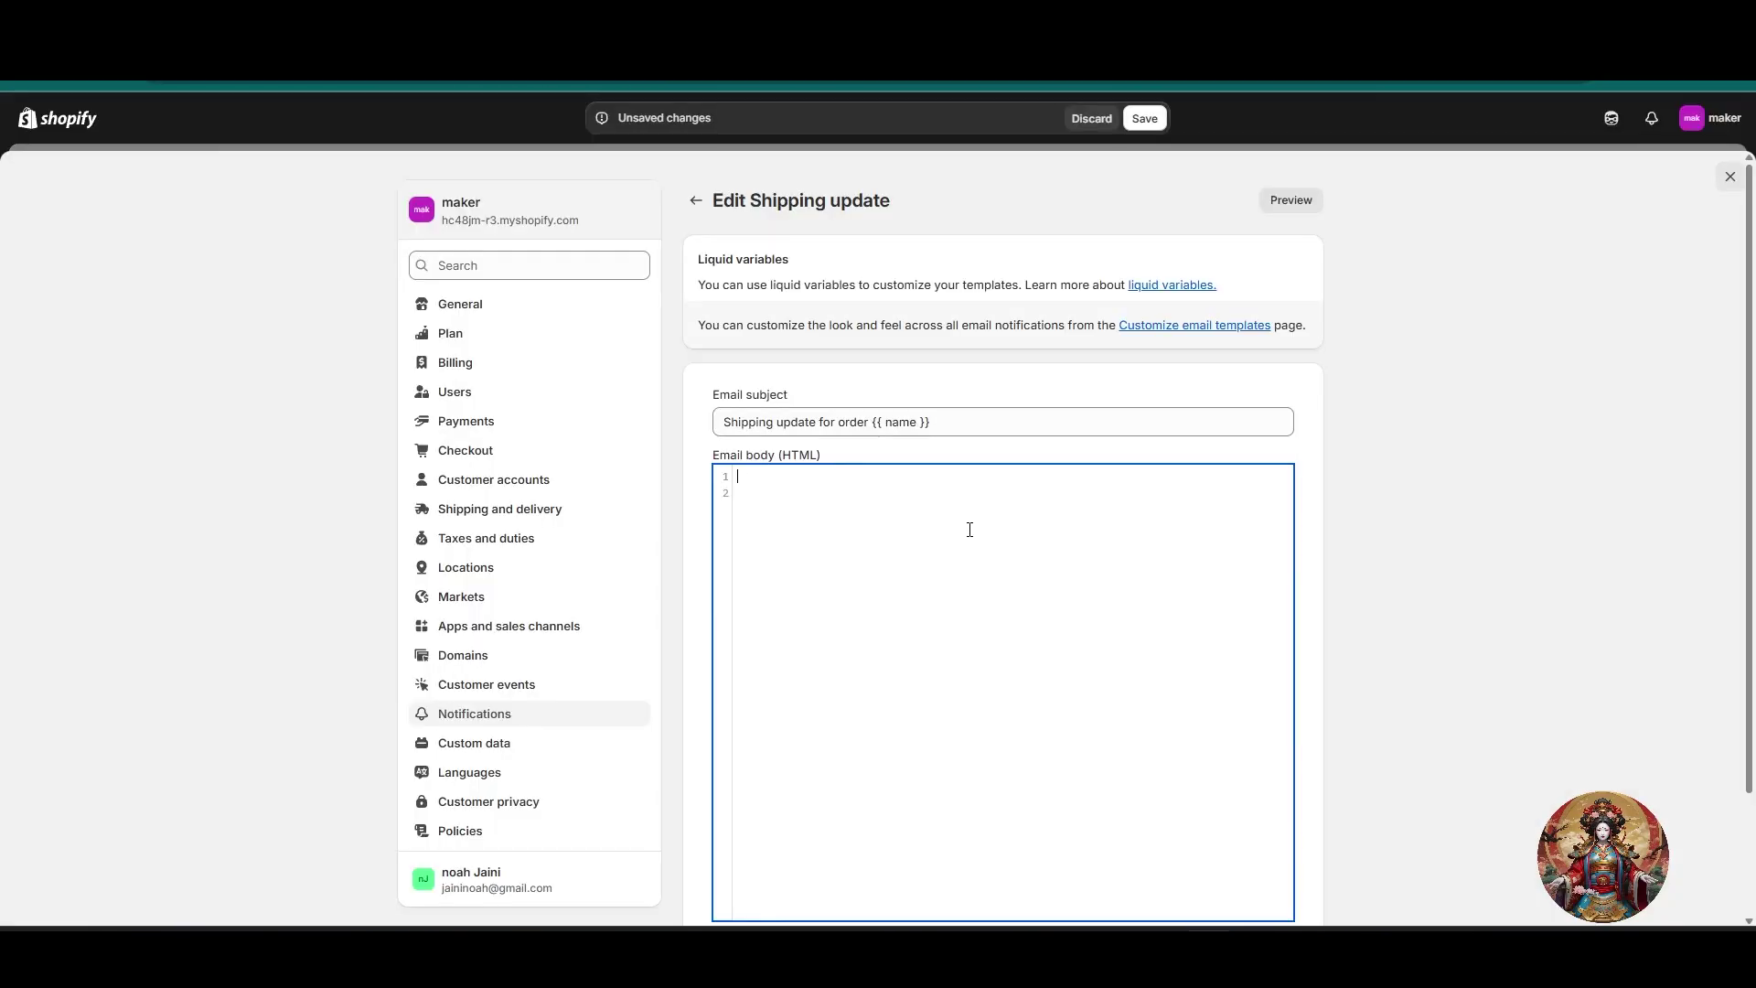
key(ctrl+v)
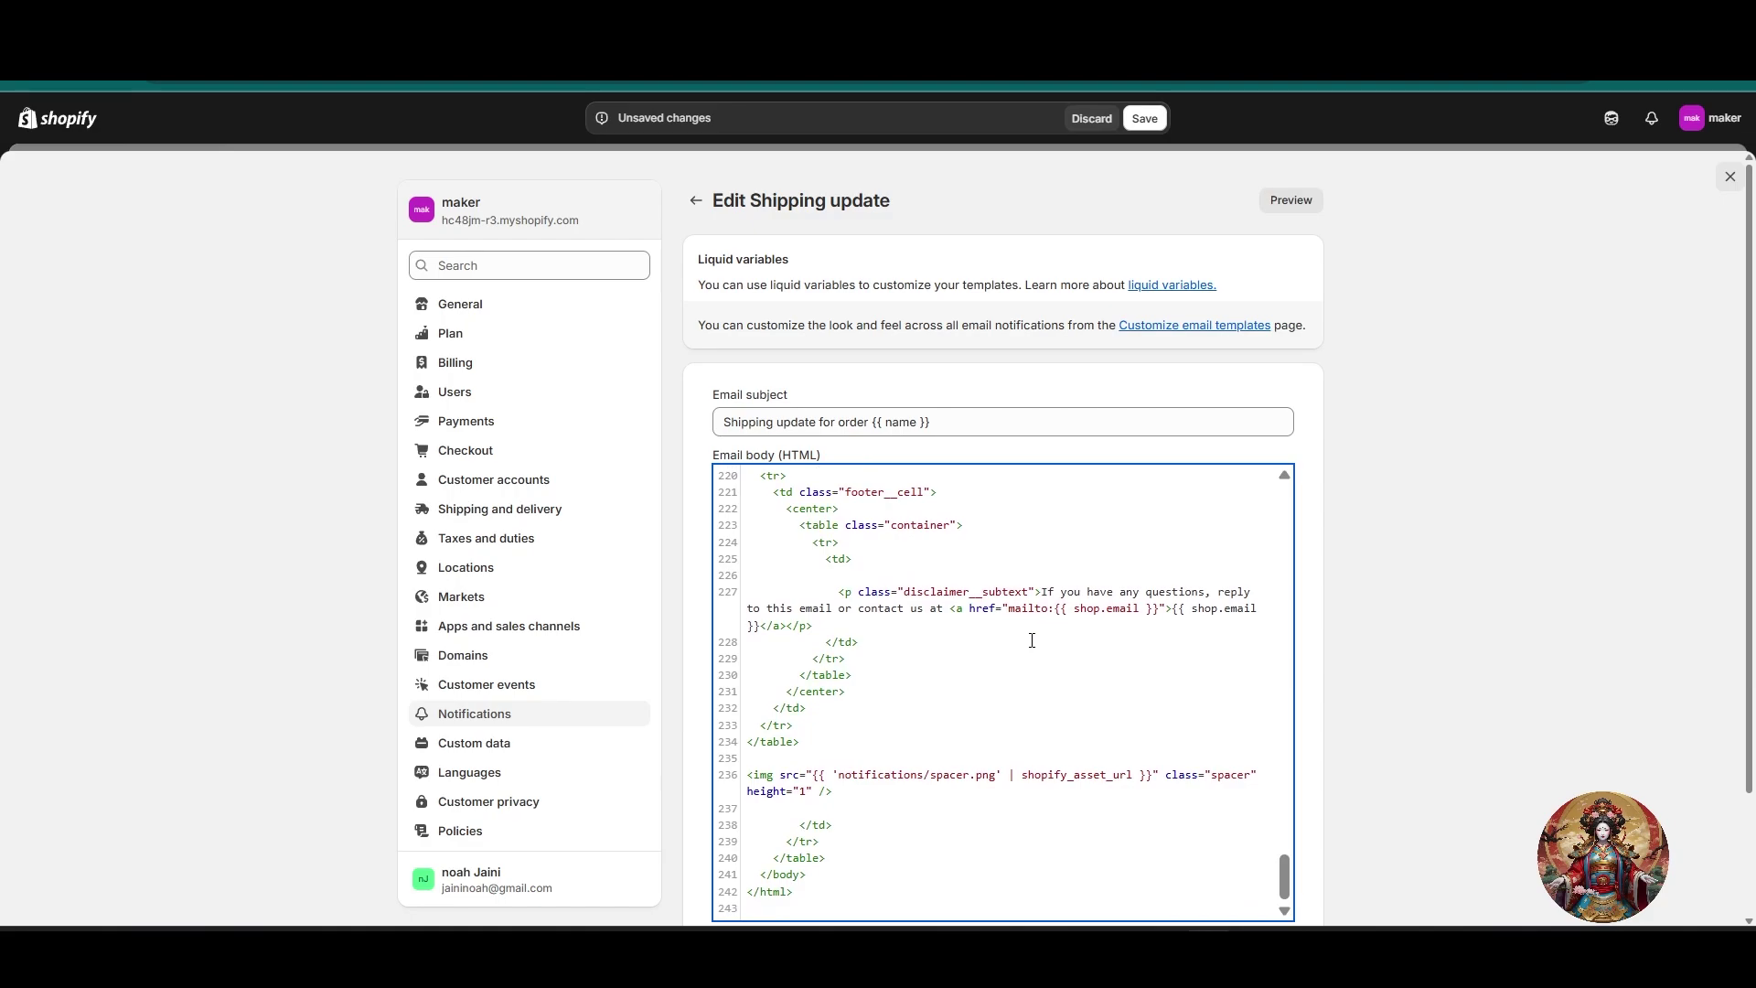
scroll(1098, 631, down, 2)
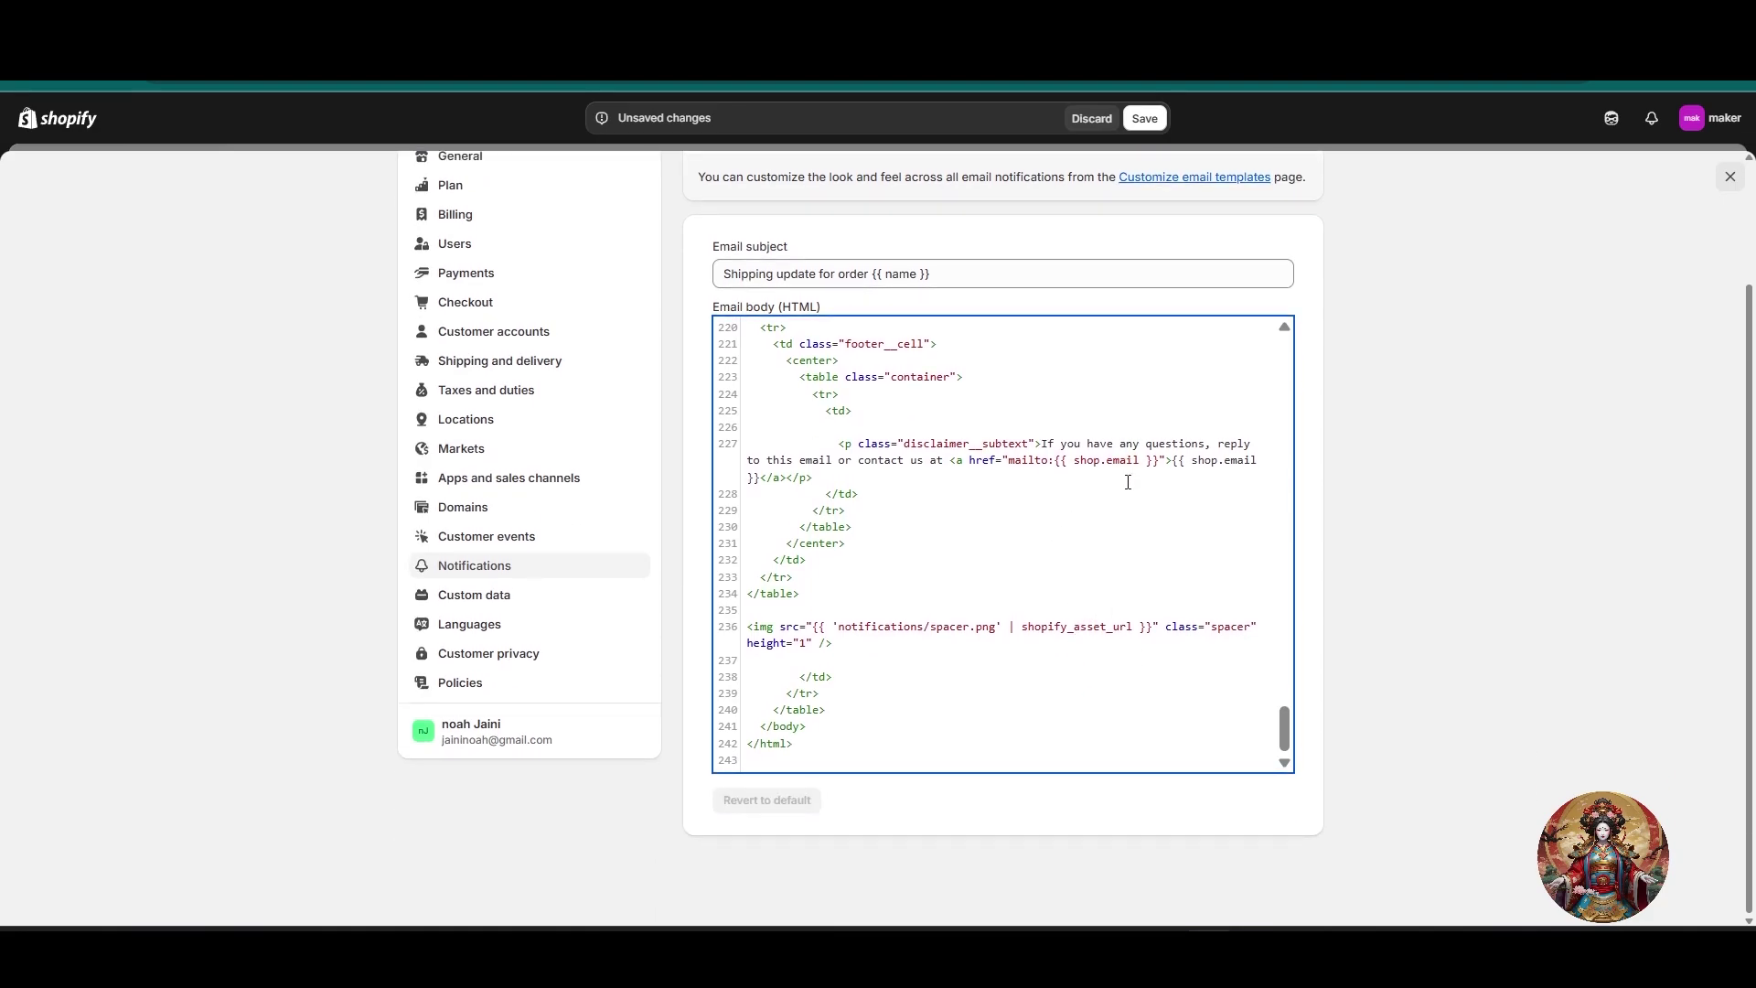
scroll(1121, 529, up, 7)
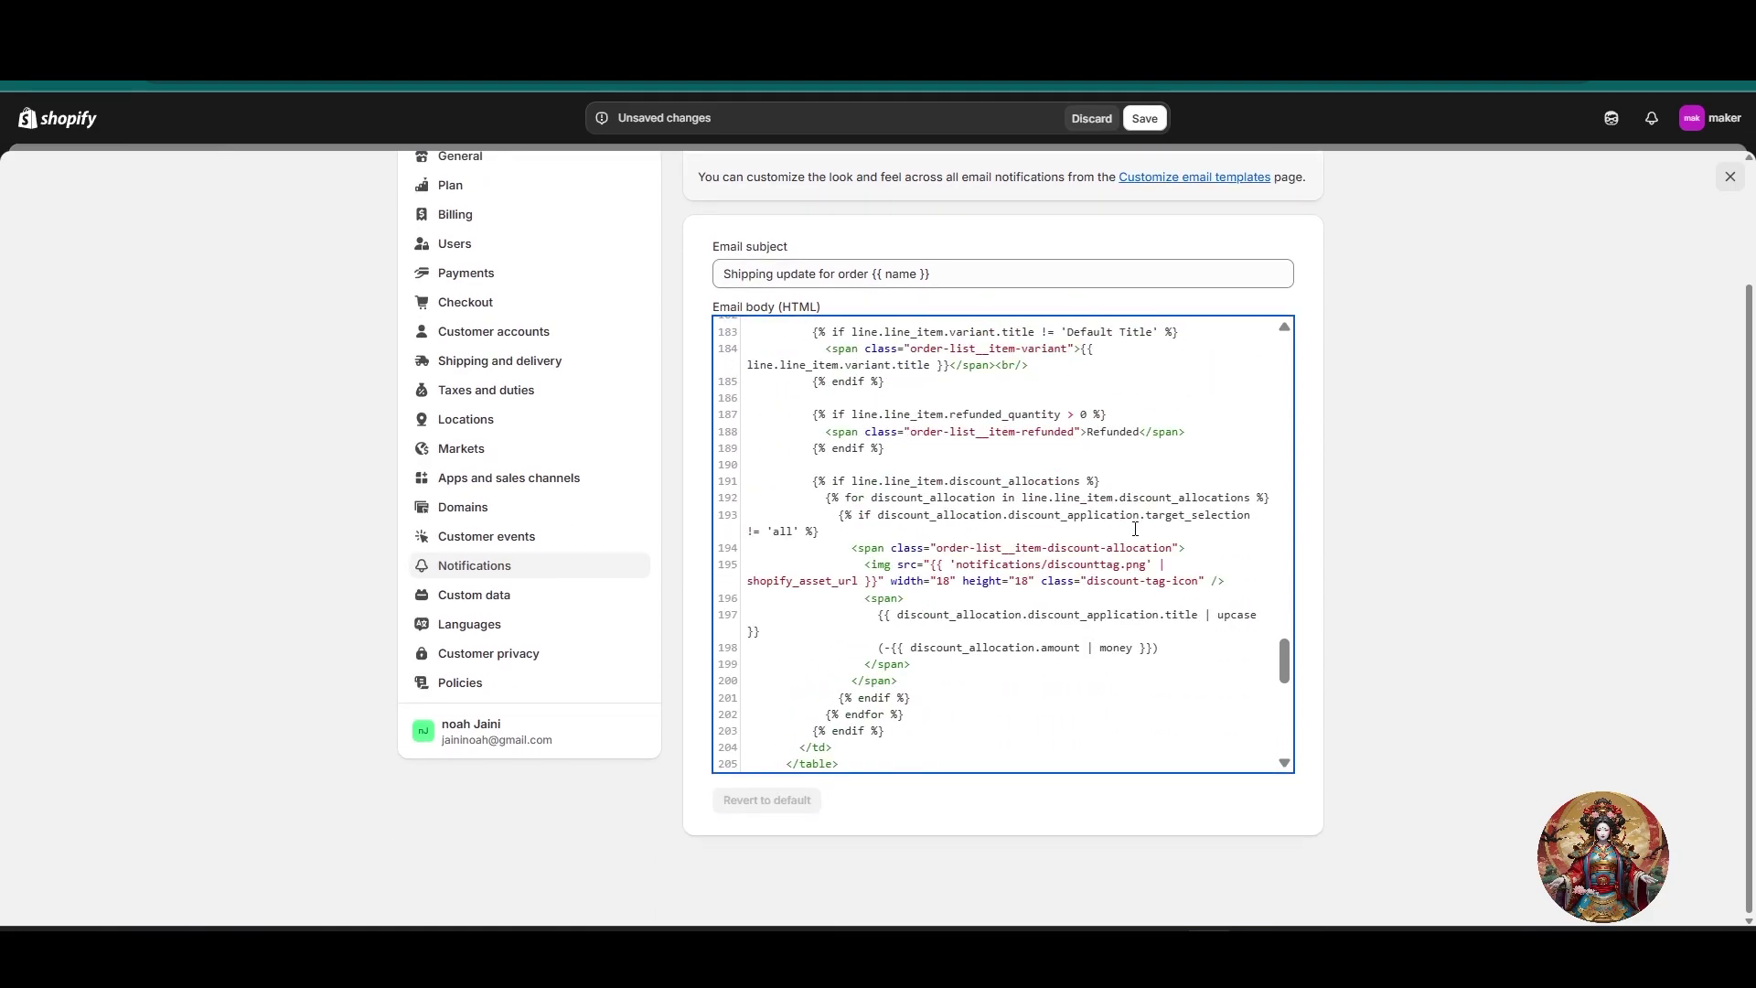
scroll(1134, 537, up, 4)
scroll(1118, 510, up, 3)
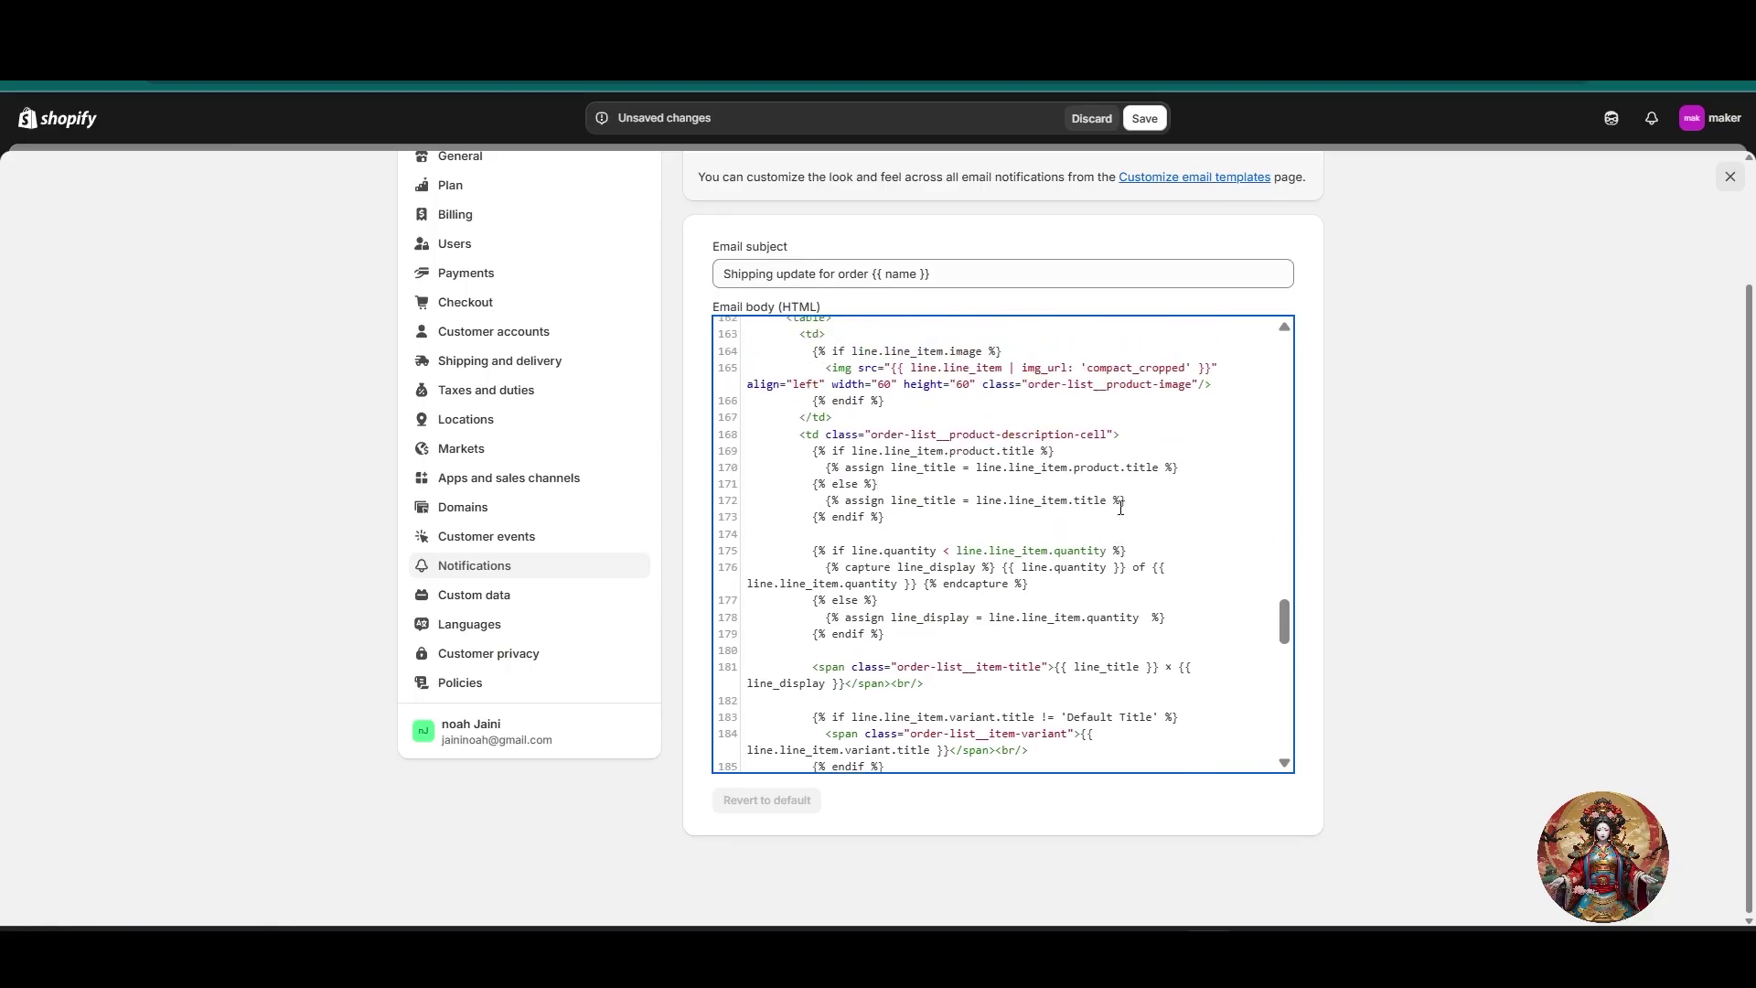
text(zorder</a></td>)
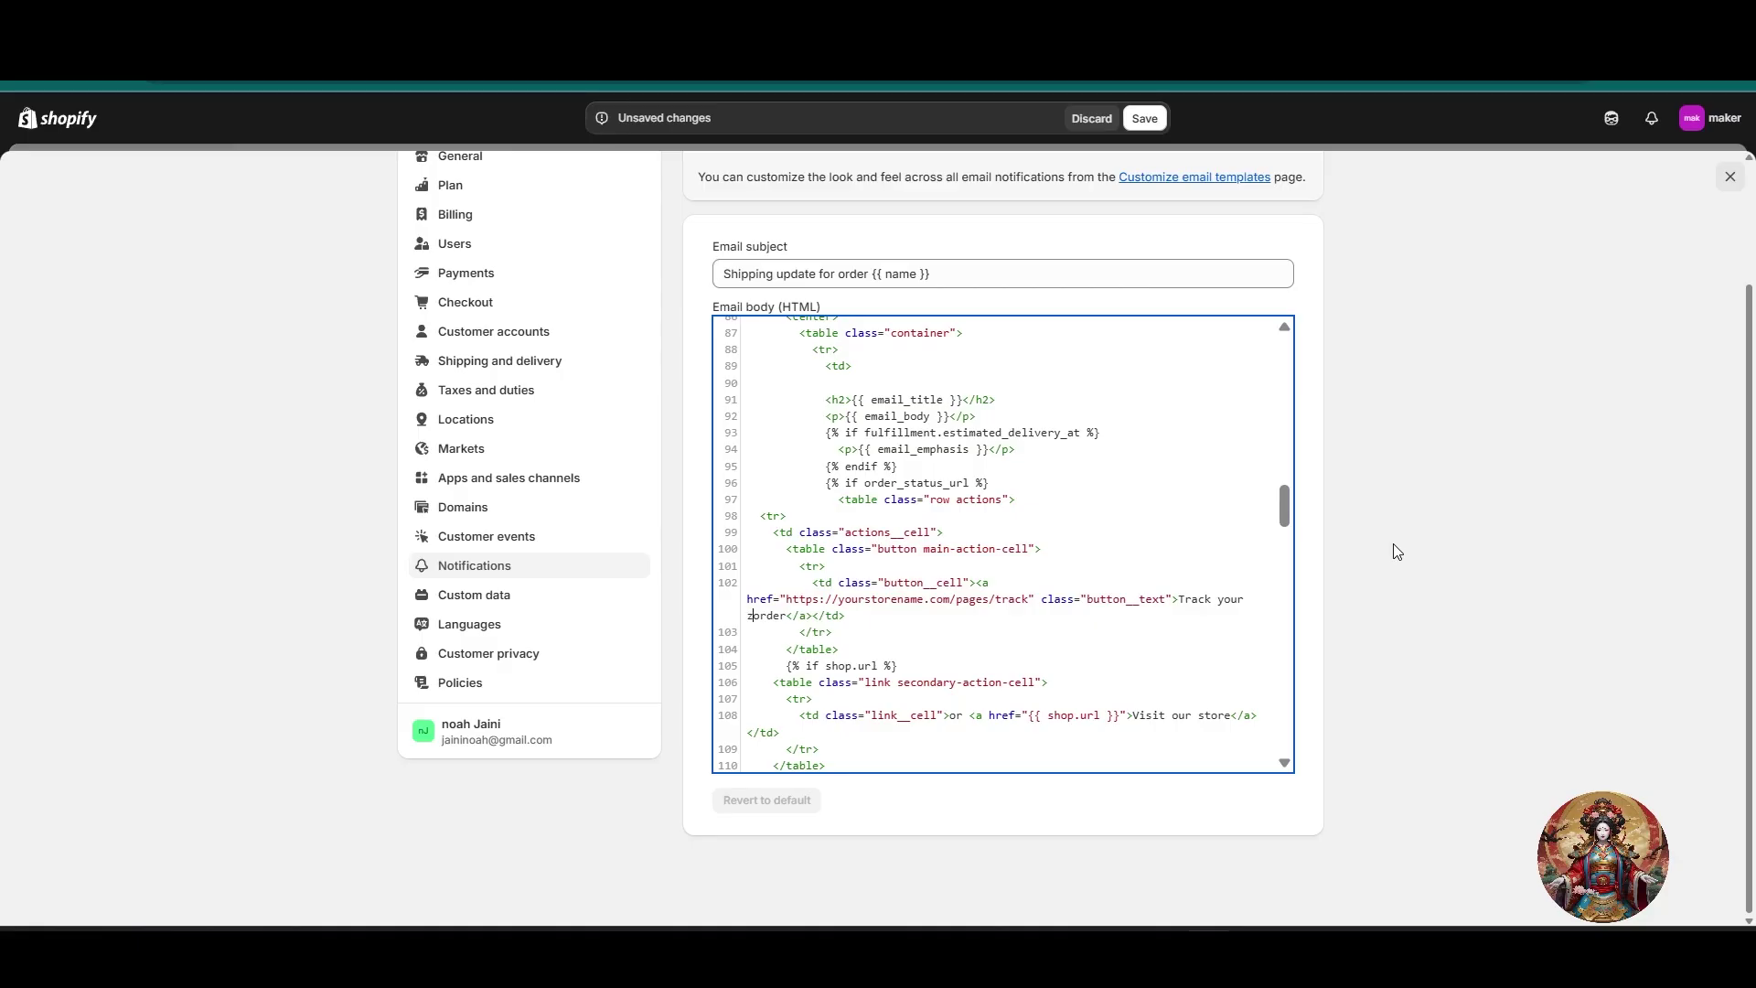
drag(788, 601, 995, 593)
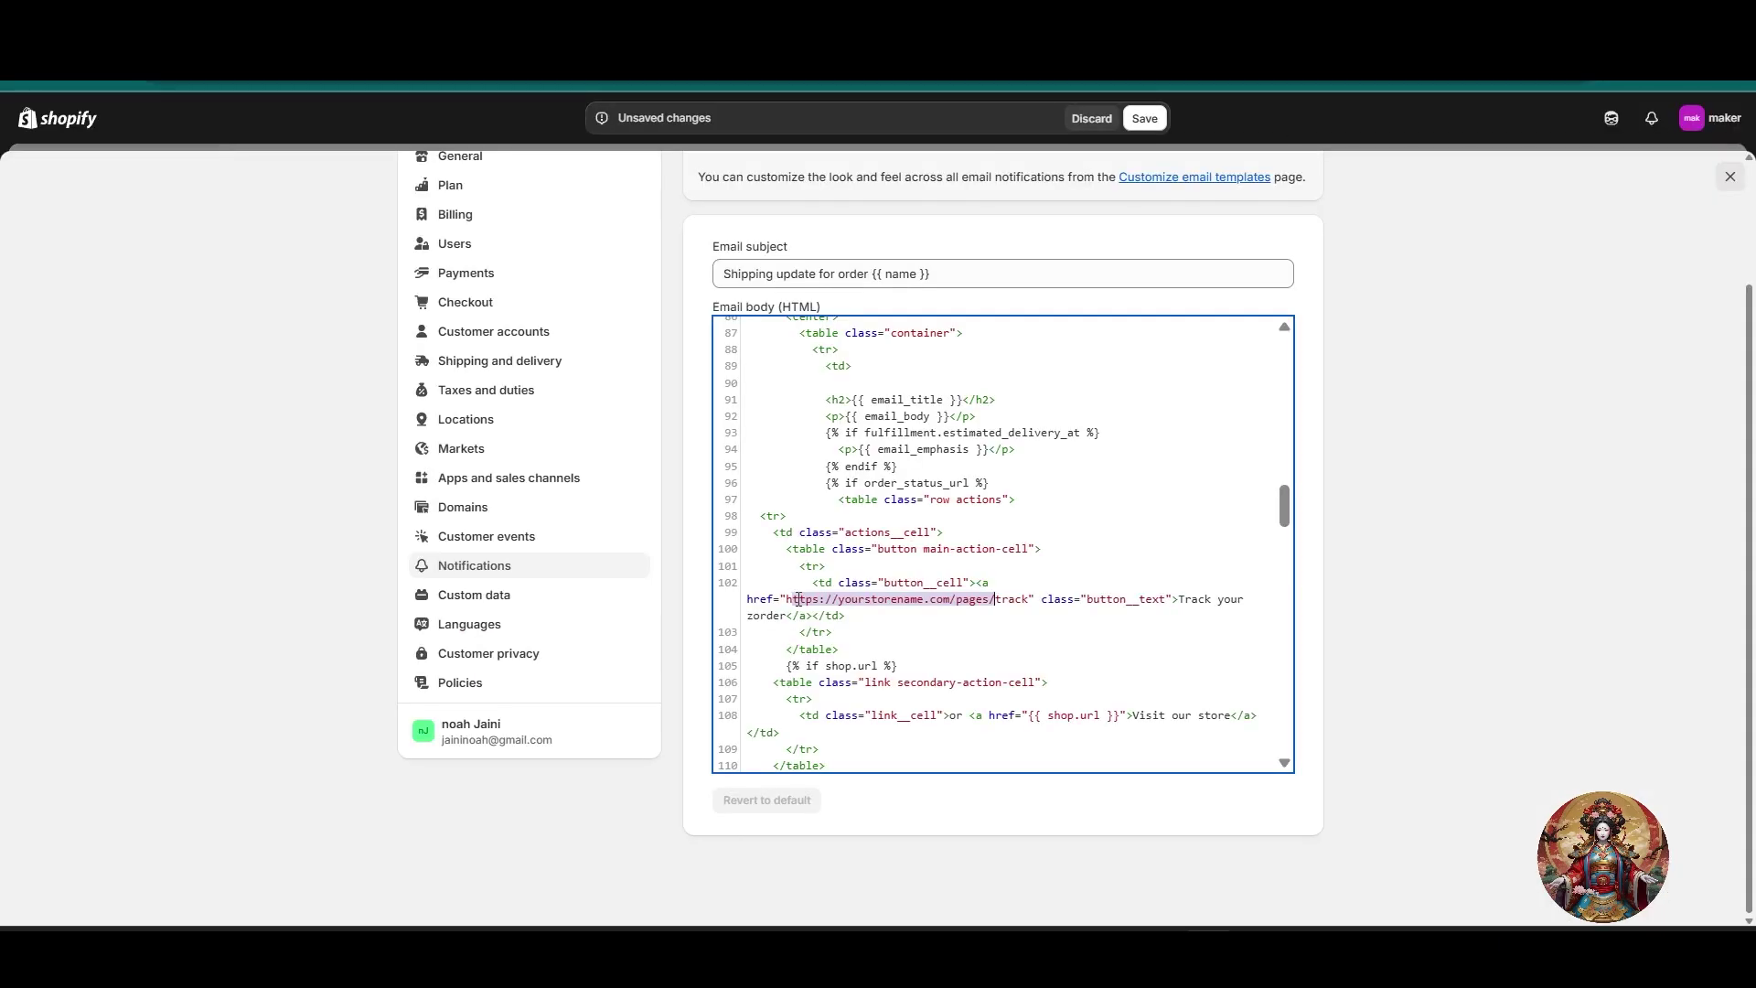
drag(785, 600, 1031, 603)
text(https://hc48jm-r3.myshopify.com/pages/customer-tracking)
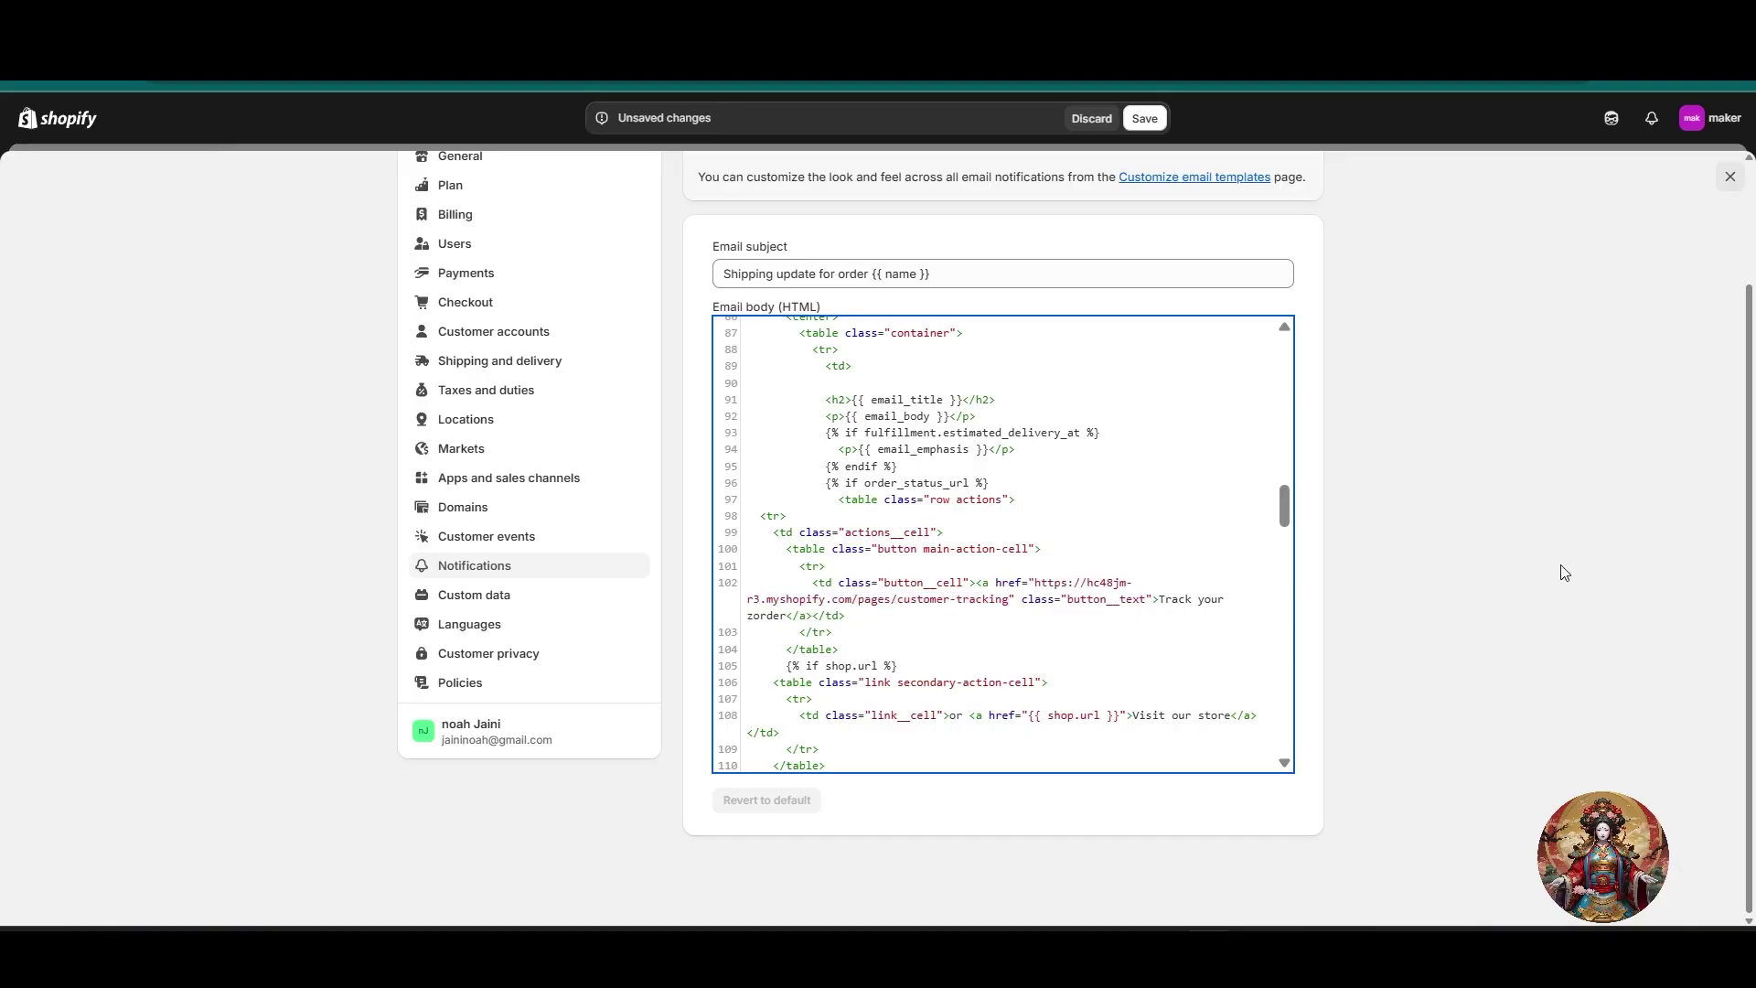
Review the edited Shipping update email code around the track button link and the shop header
scroll(1564, 563, up, 2)
scroll(1581, 553, down, 2)
scroll(1580, 554, up, 2)
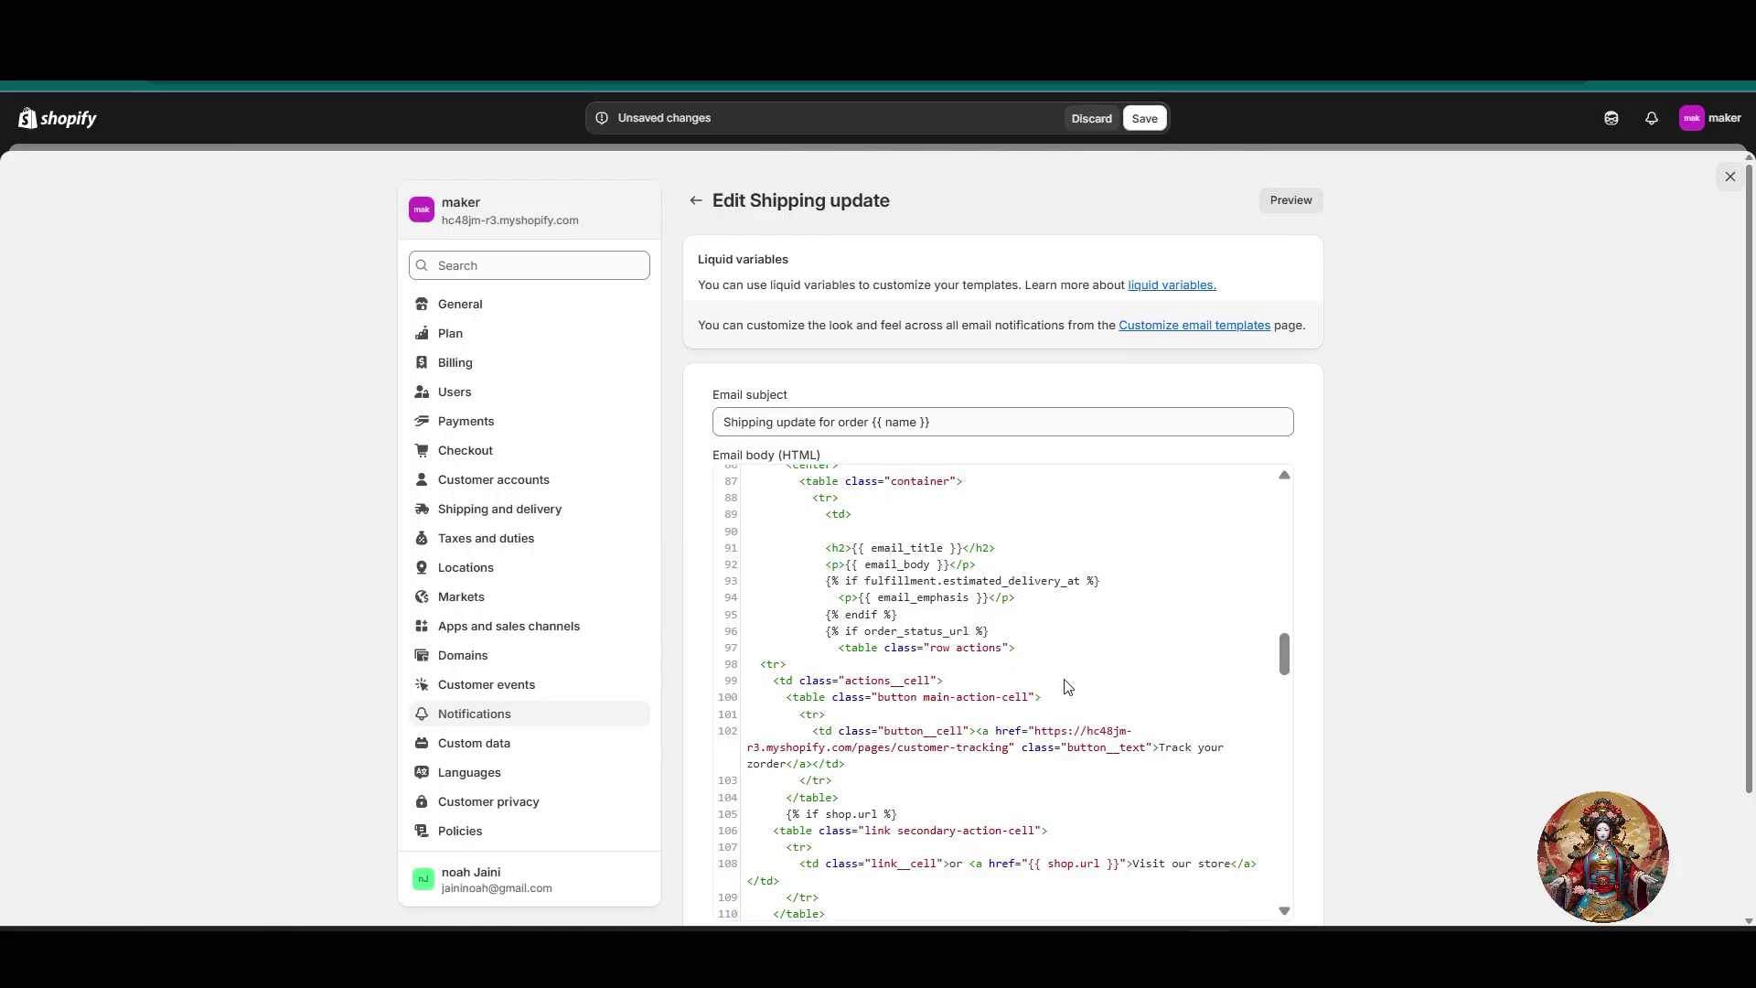
key(ctrl+s)
click(1160, 677)
scroll(1454, 674, down, 2)
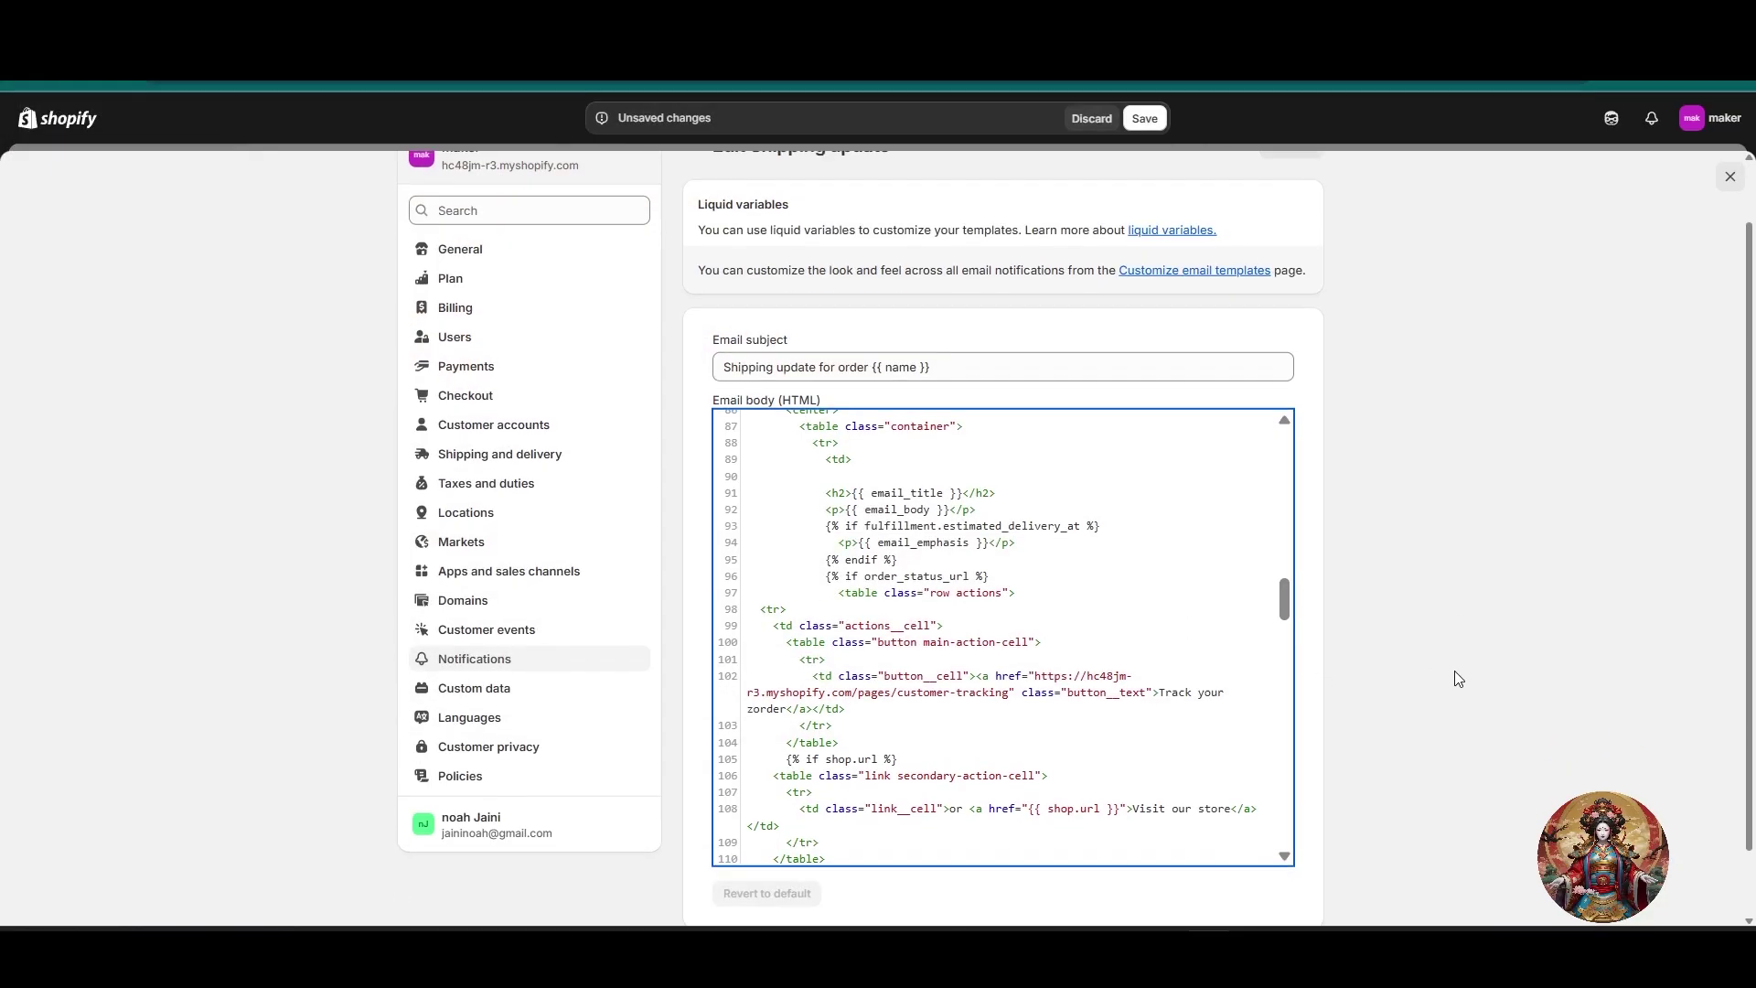
scroll(1281, 659, down, 5)
scroll(1280, 660, up, 3)
scroll(1280, 660, up, 5)
scroll(1347, 549, up, 2)
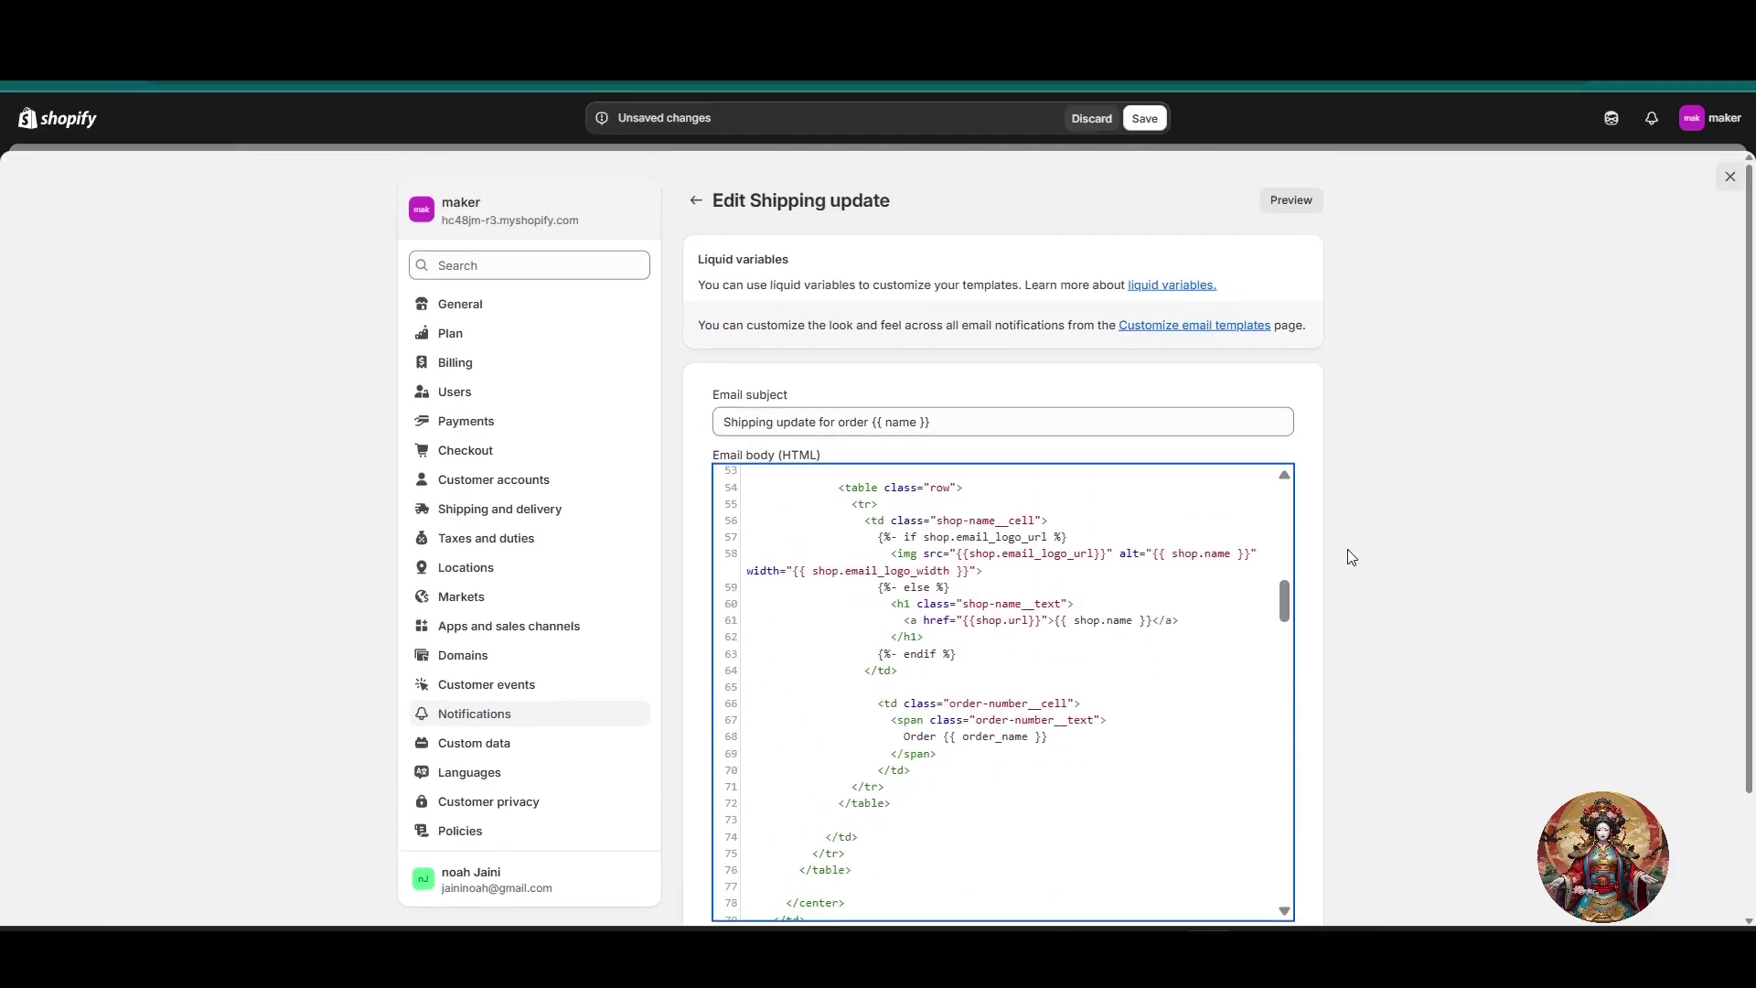
Preview the Shipping update email and check its shipping message, tracking number line and track button
click(1291, 200)
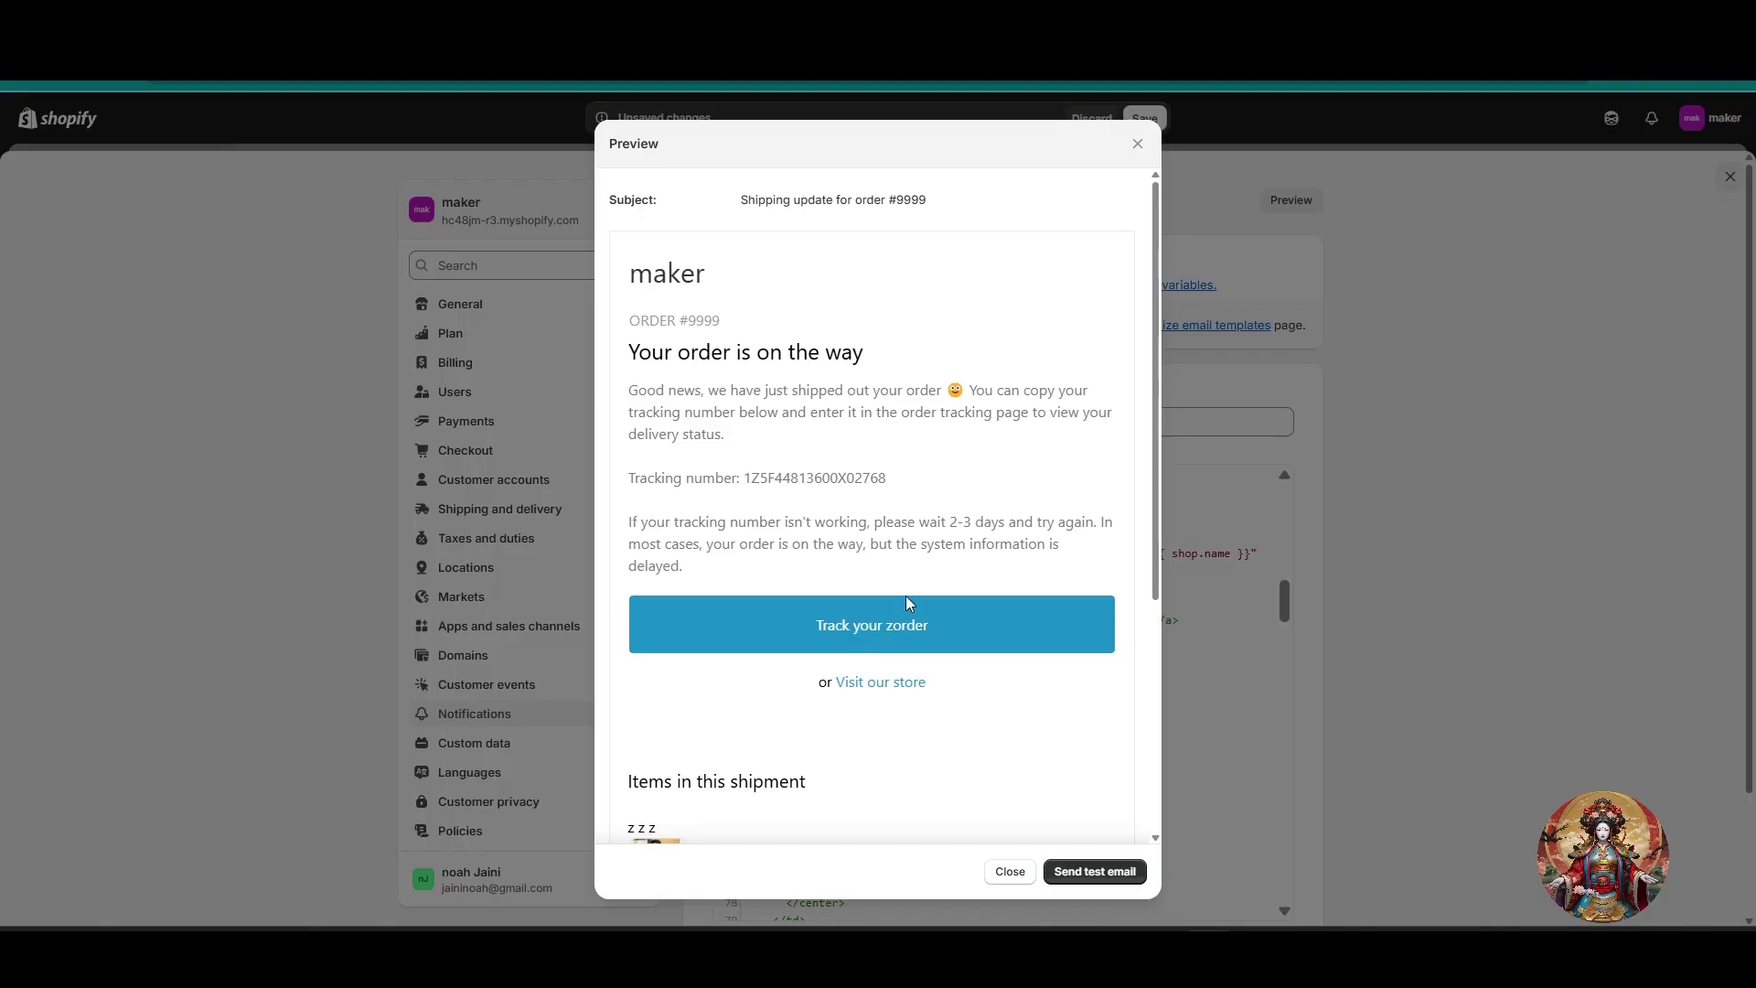
scroll(873, 561, down, 3)
scroll(796, 471, up, 3)
drag(638, 391, 810, 359)
drag(655, 419, 821, 477)
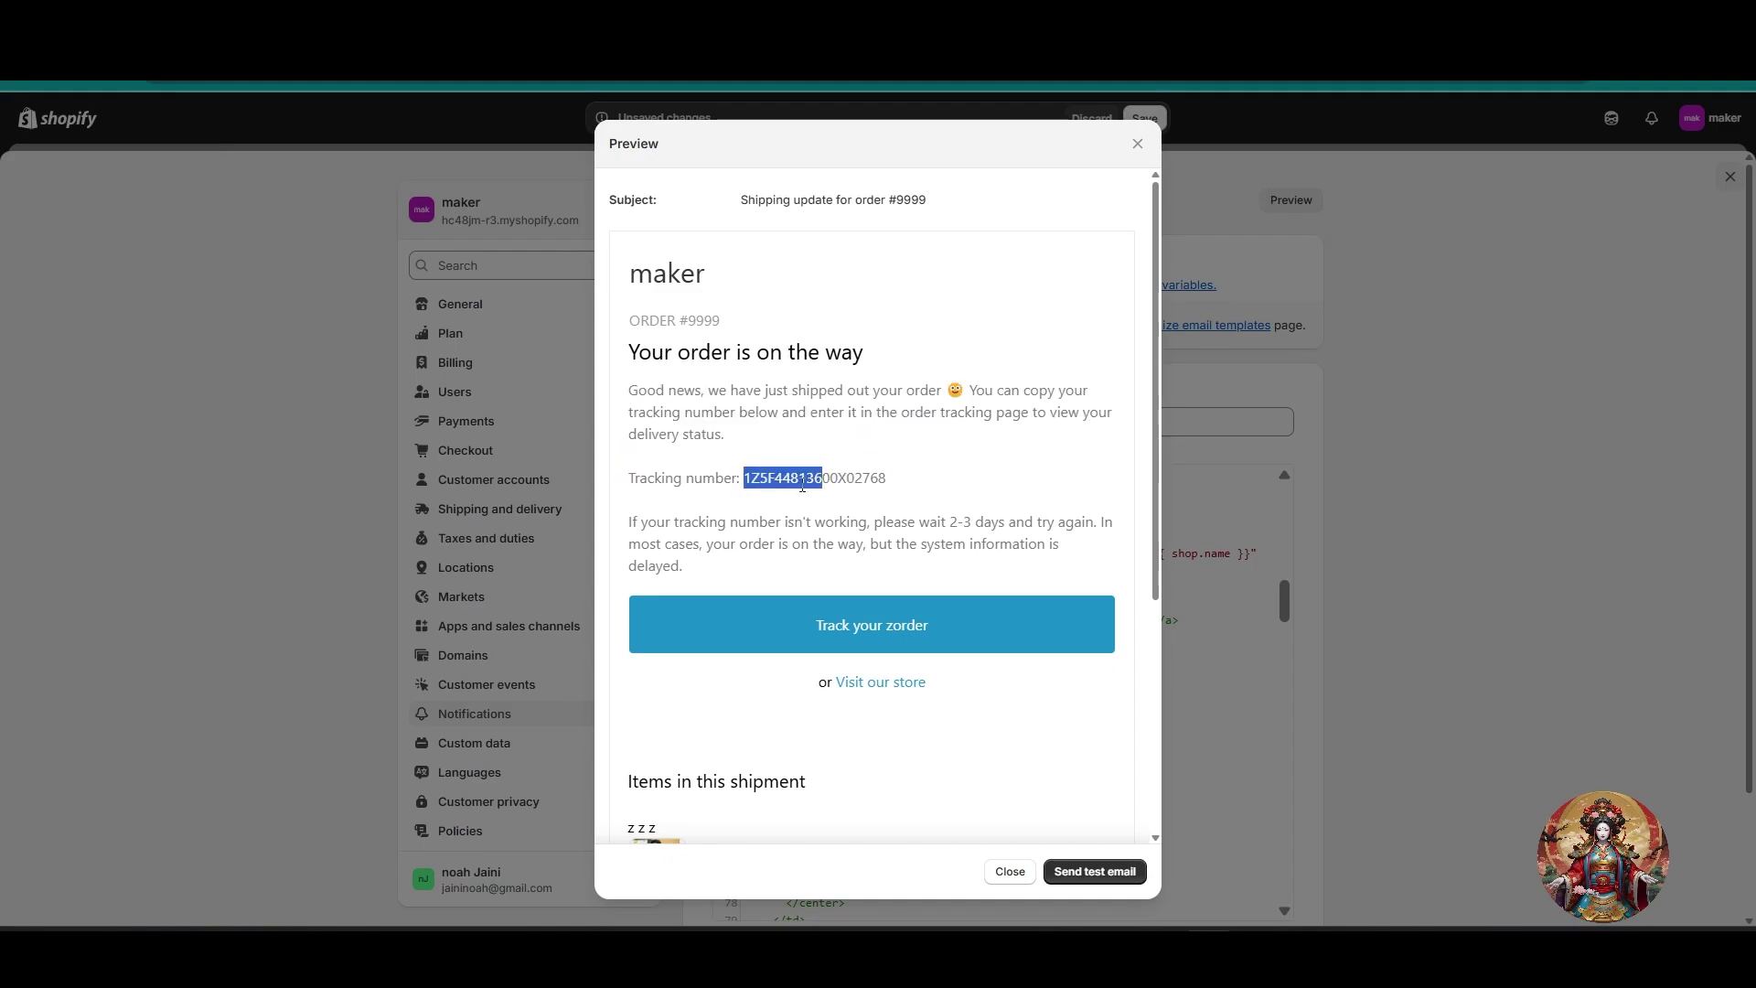
click(712, 477)
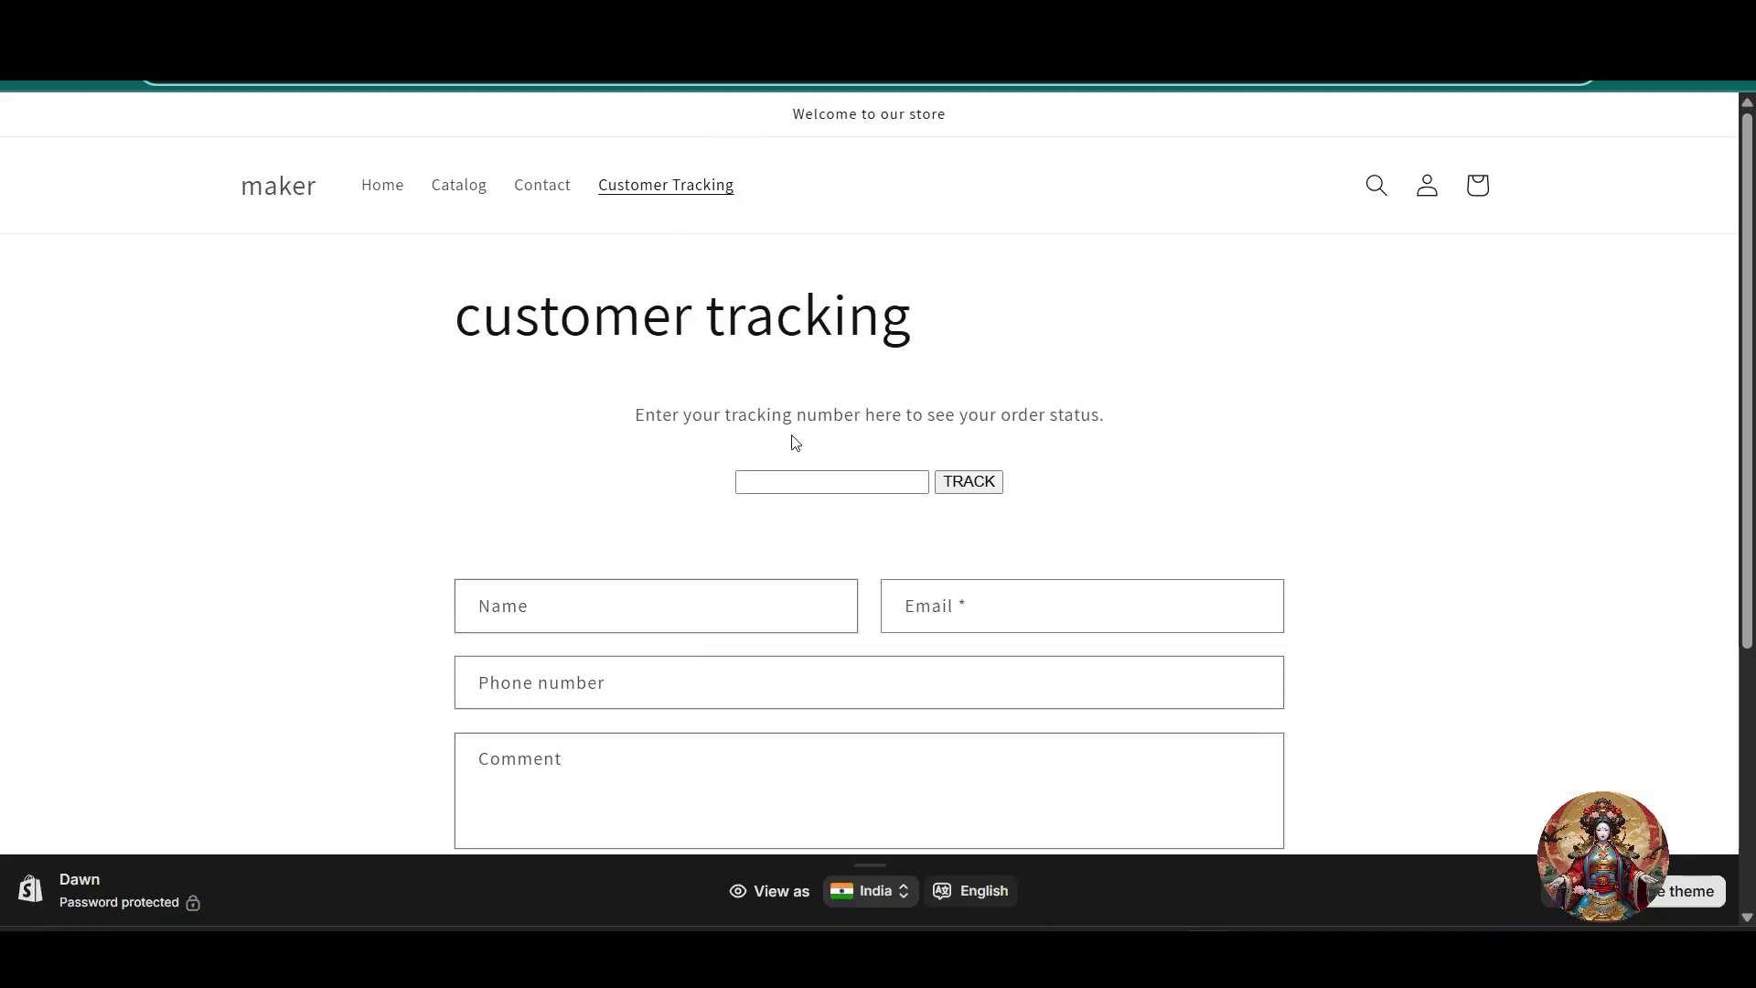
Try the number field and TRACK button on the storefront's customer tracking page
click(827, 484)
click(971, 479)
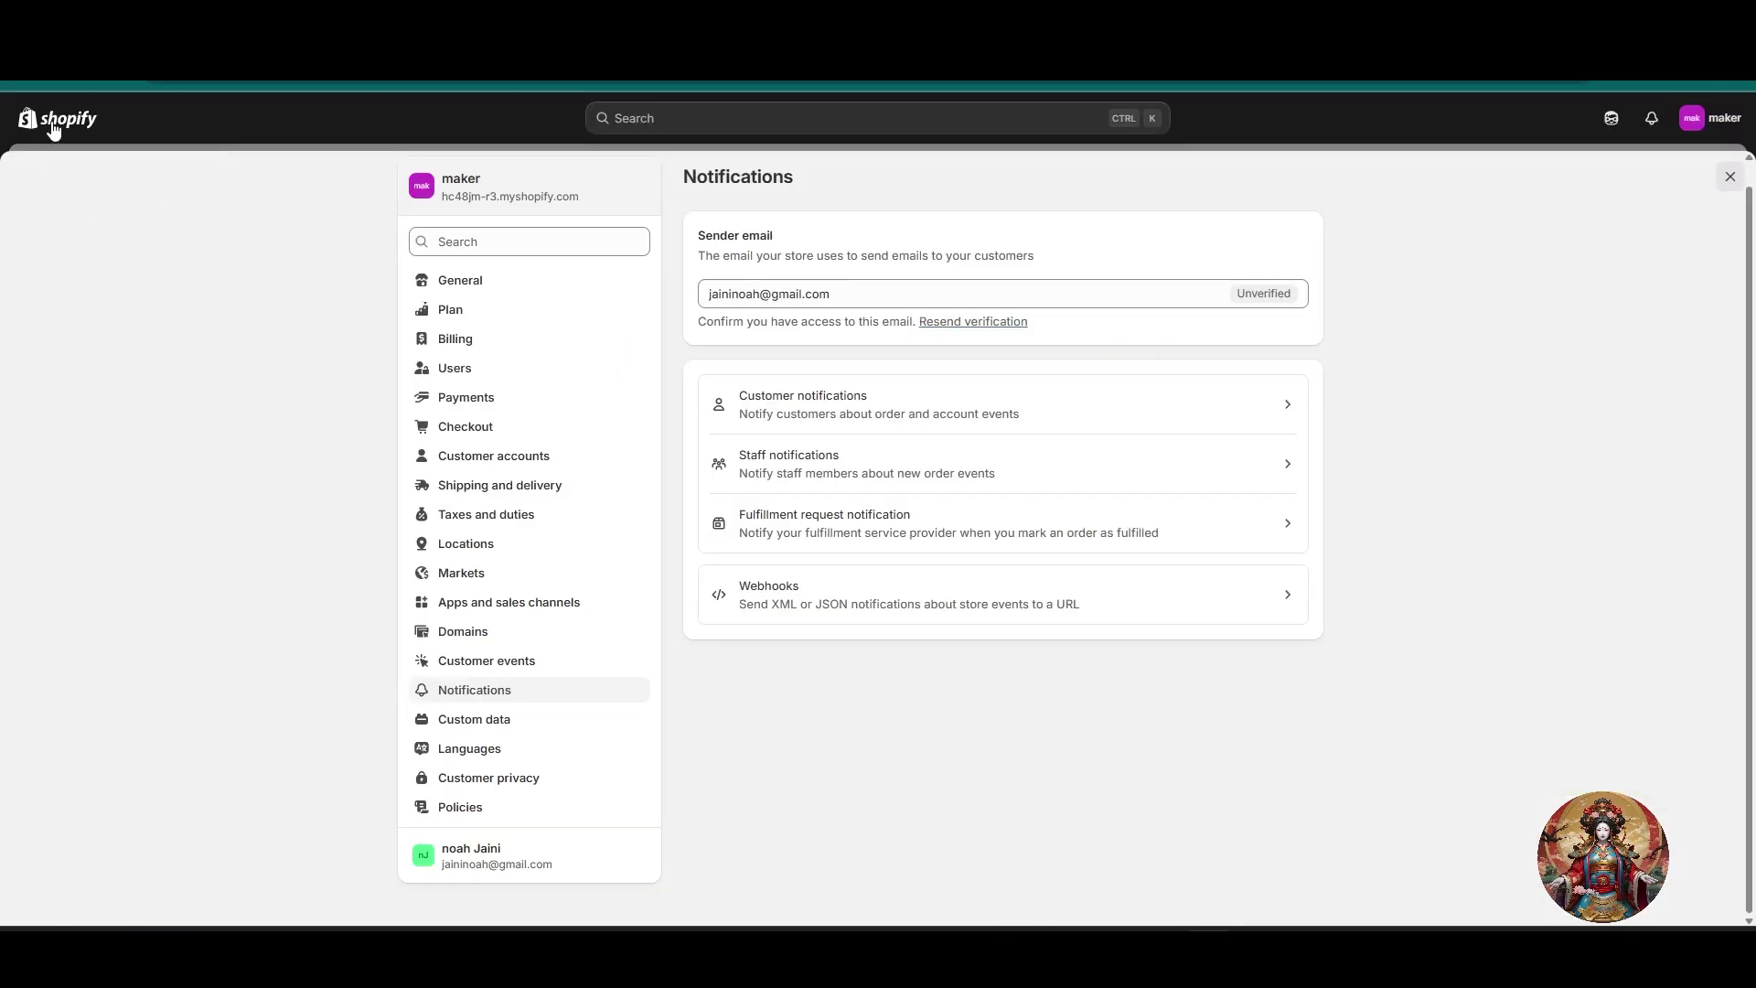
Return to the store's Themes list and preview the current Dawn theme
click(53, 126)
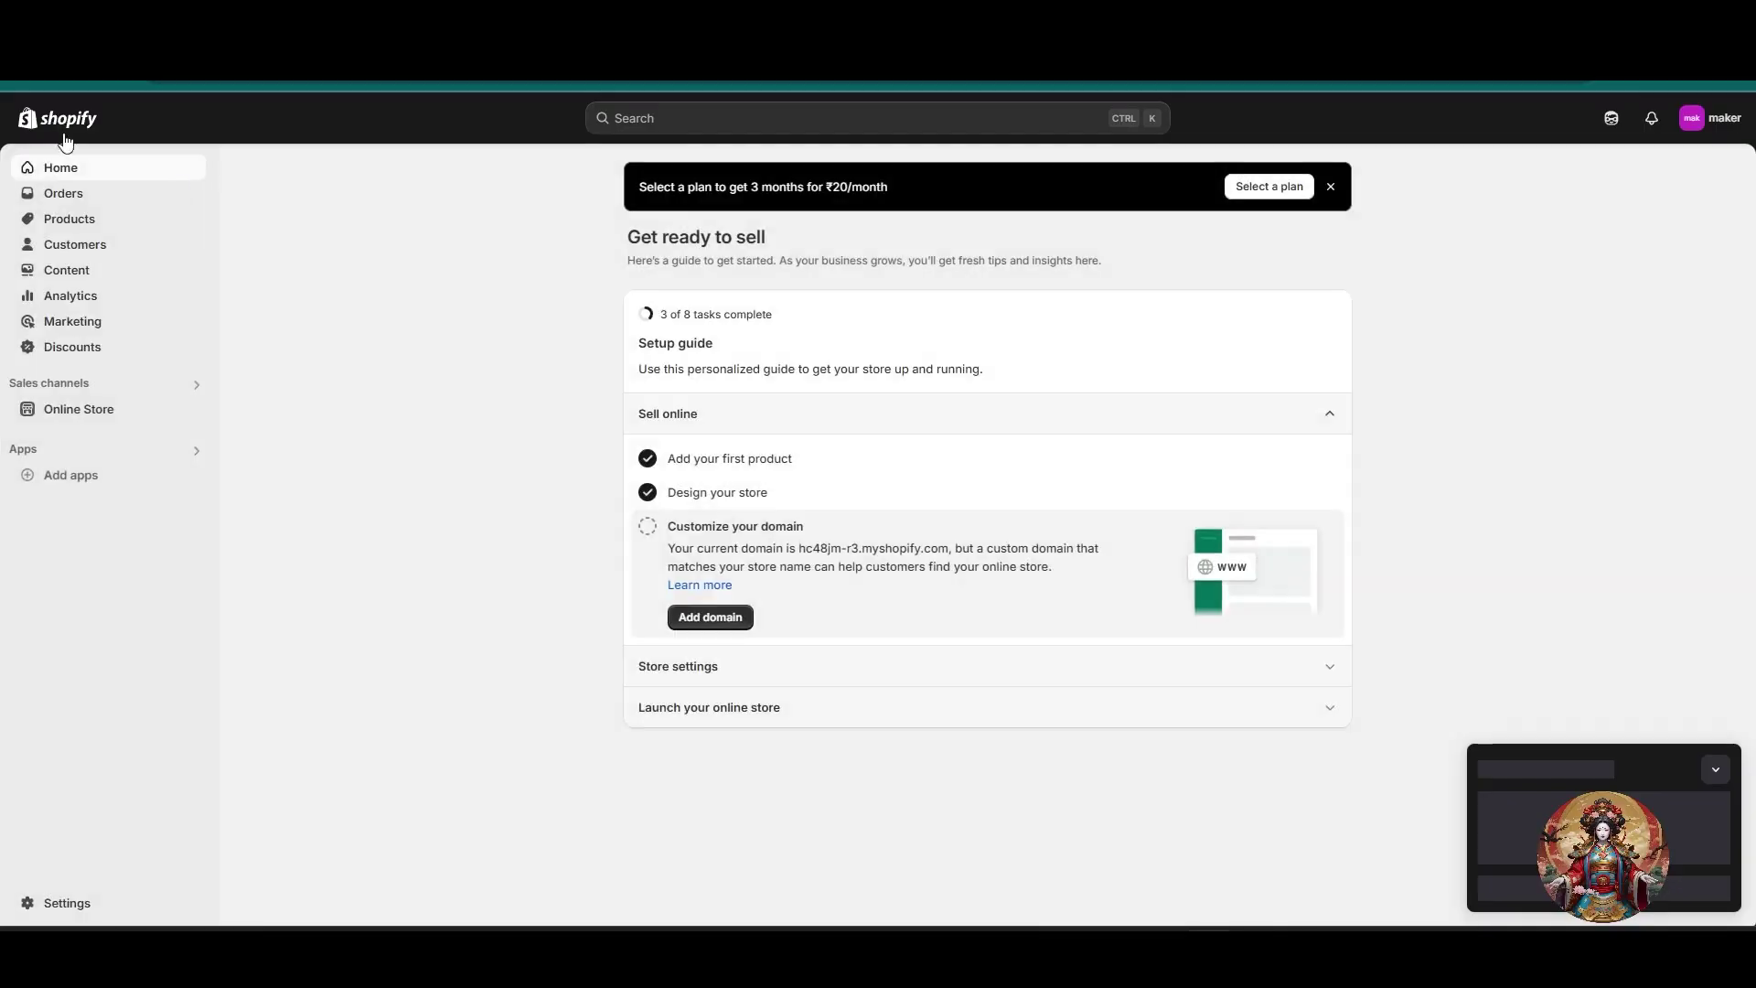
click(59, 409)
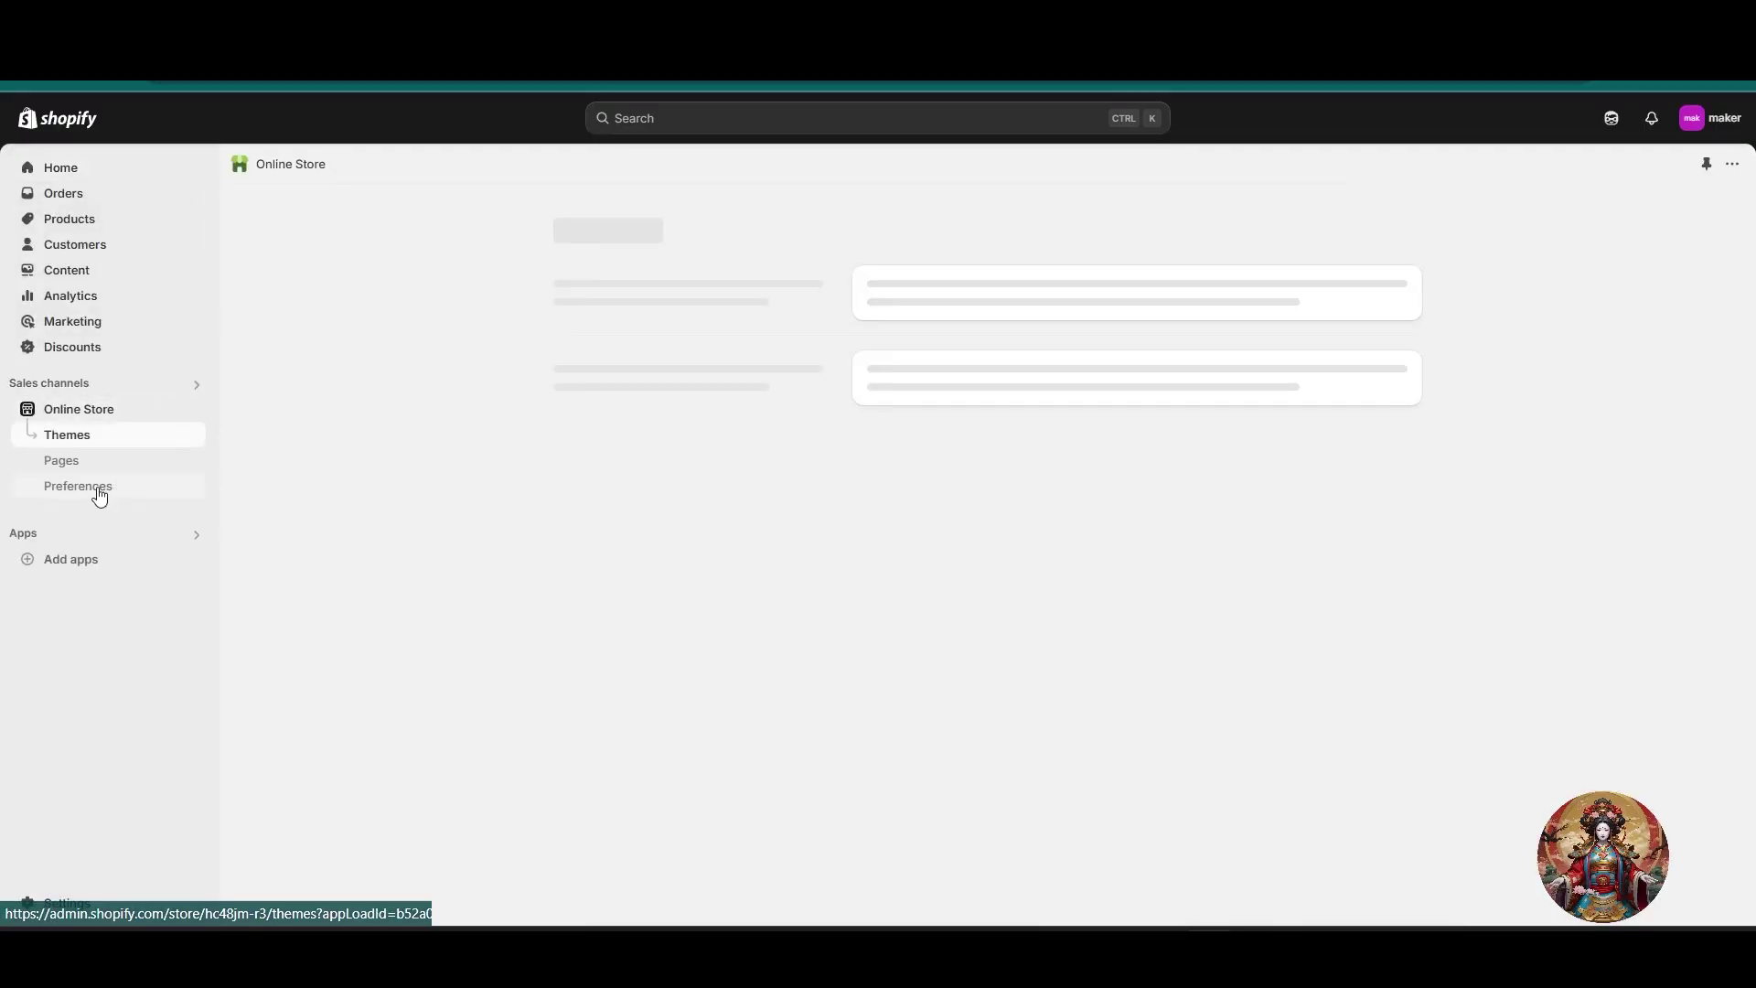
drag(98, 469, 236, 456)
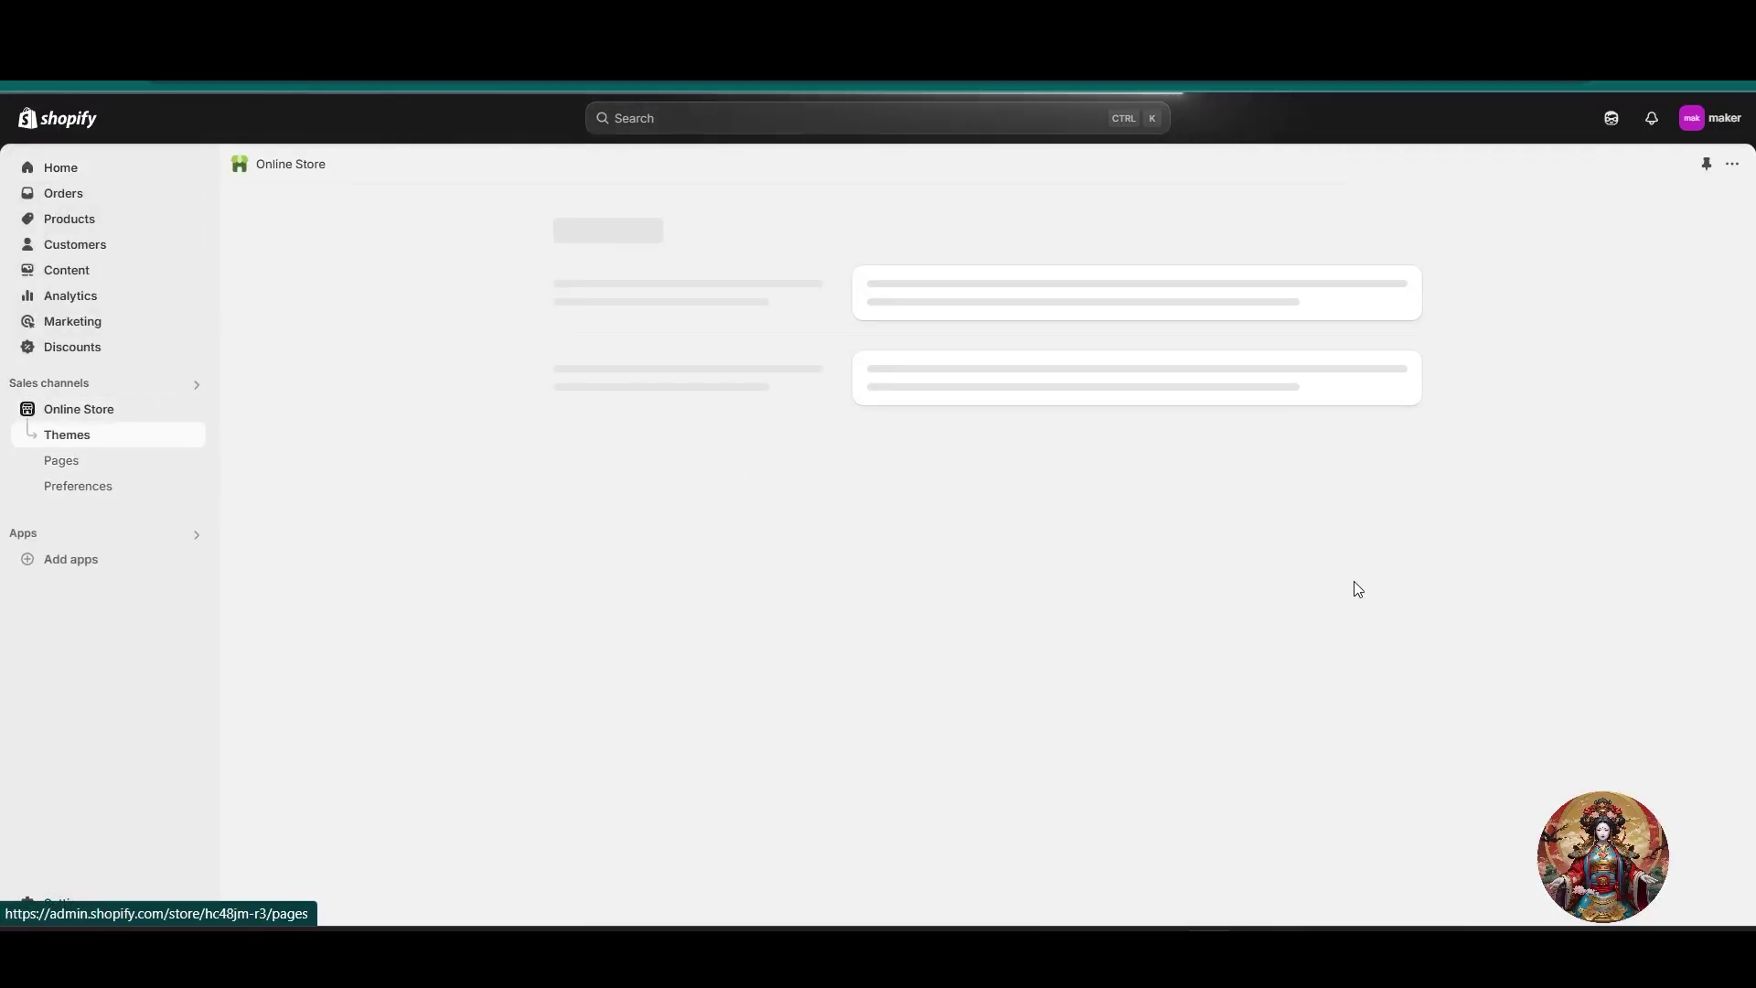
click(1292, 624)
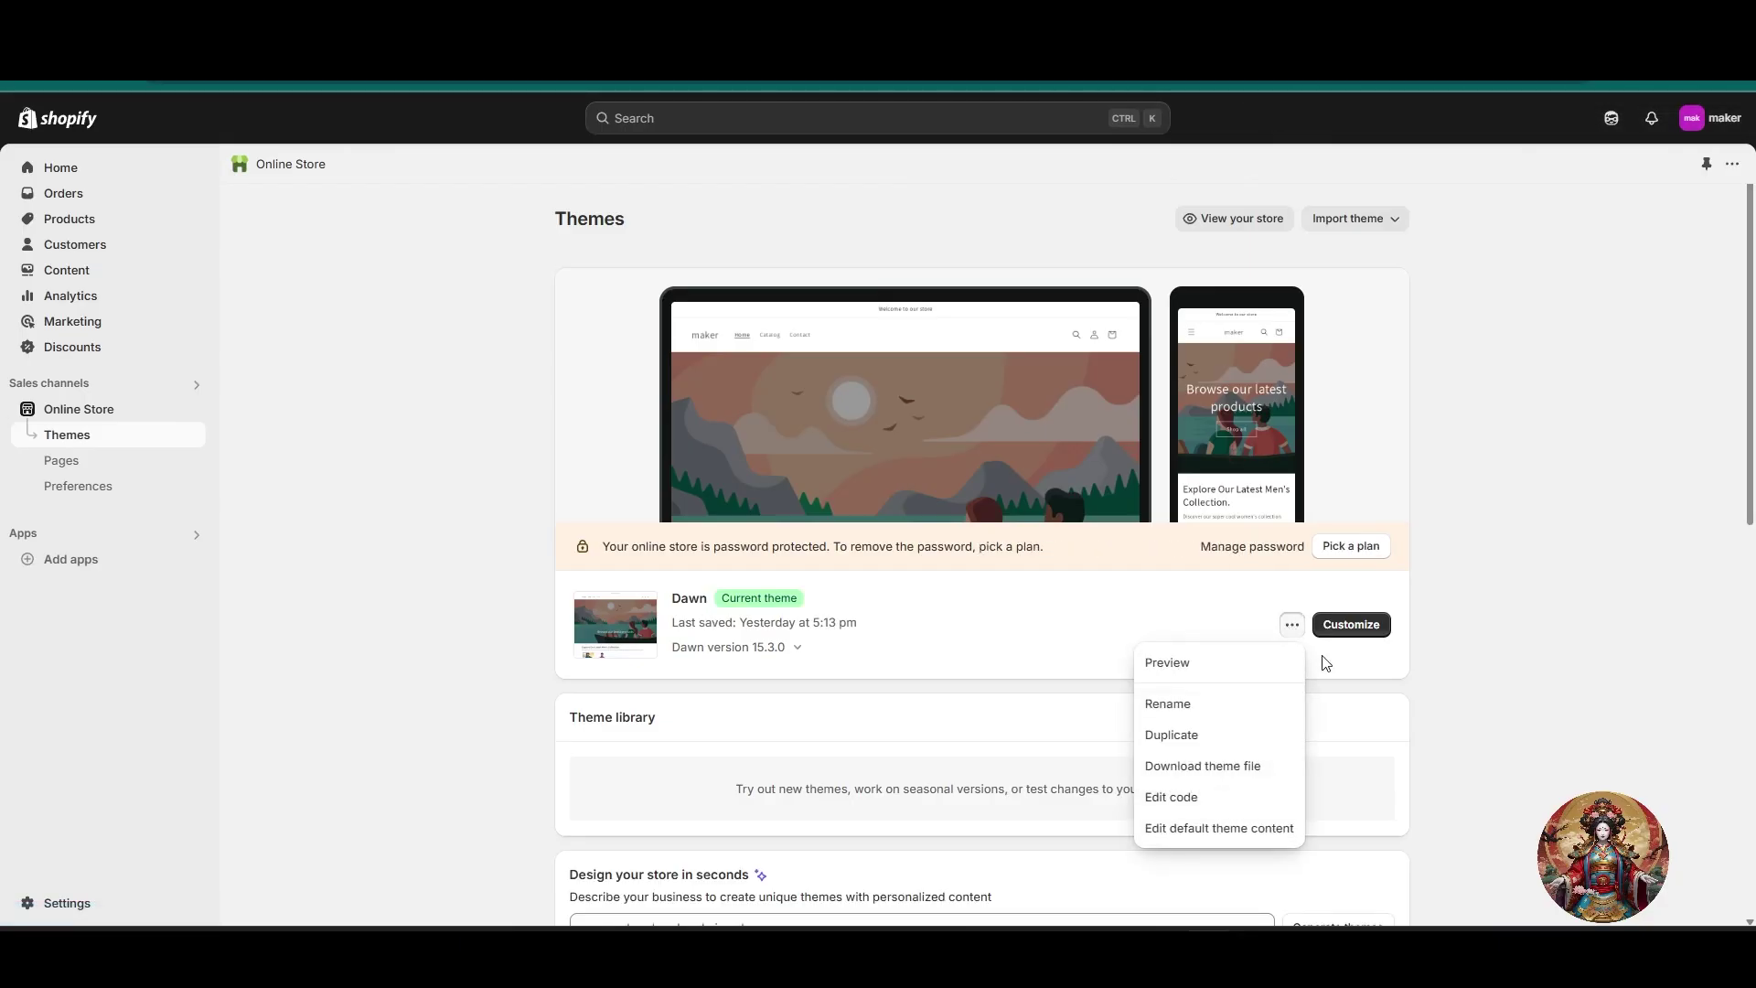
click(1167, 666)
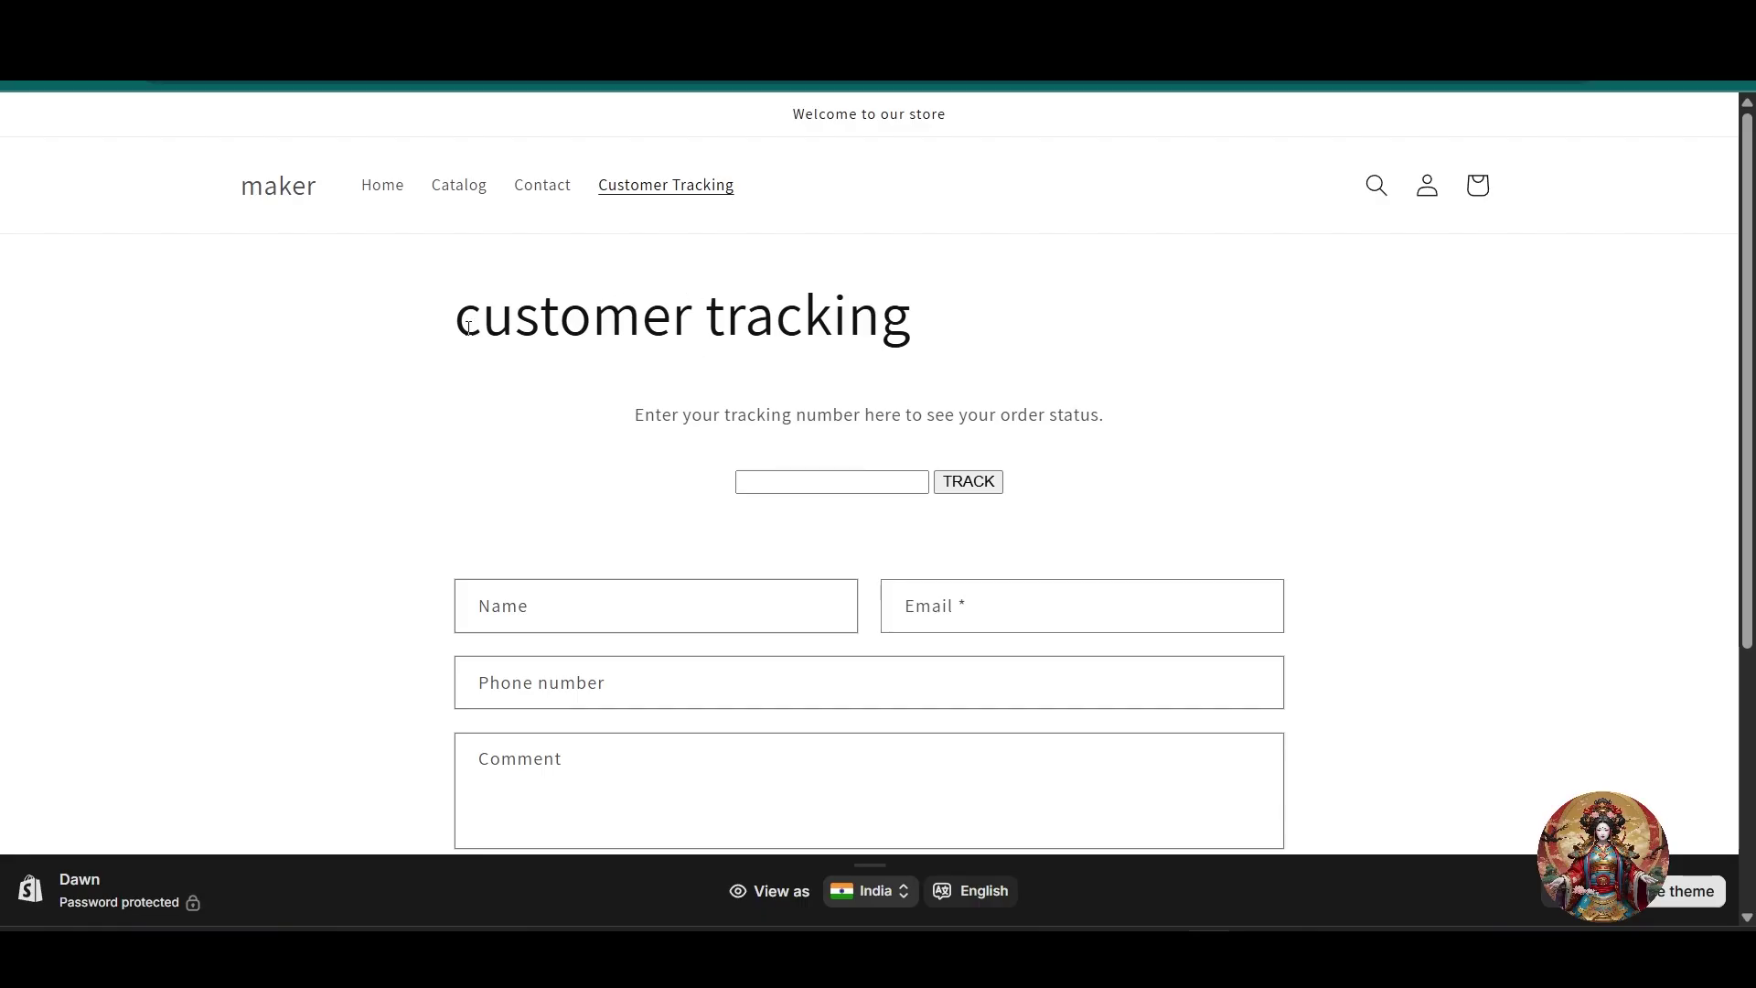
Examine the customer tracking page's contact form and tracking number field in the theme preview
scroll(640, 413, down, 1)
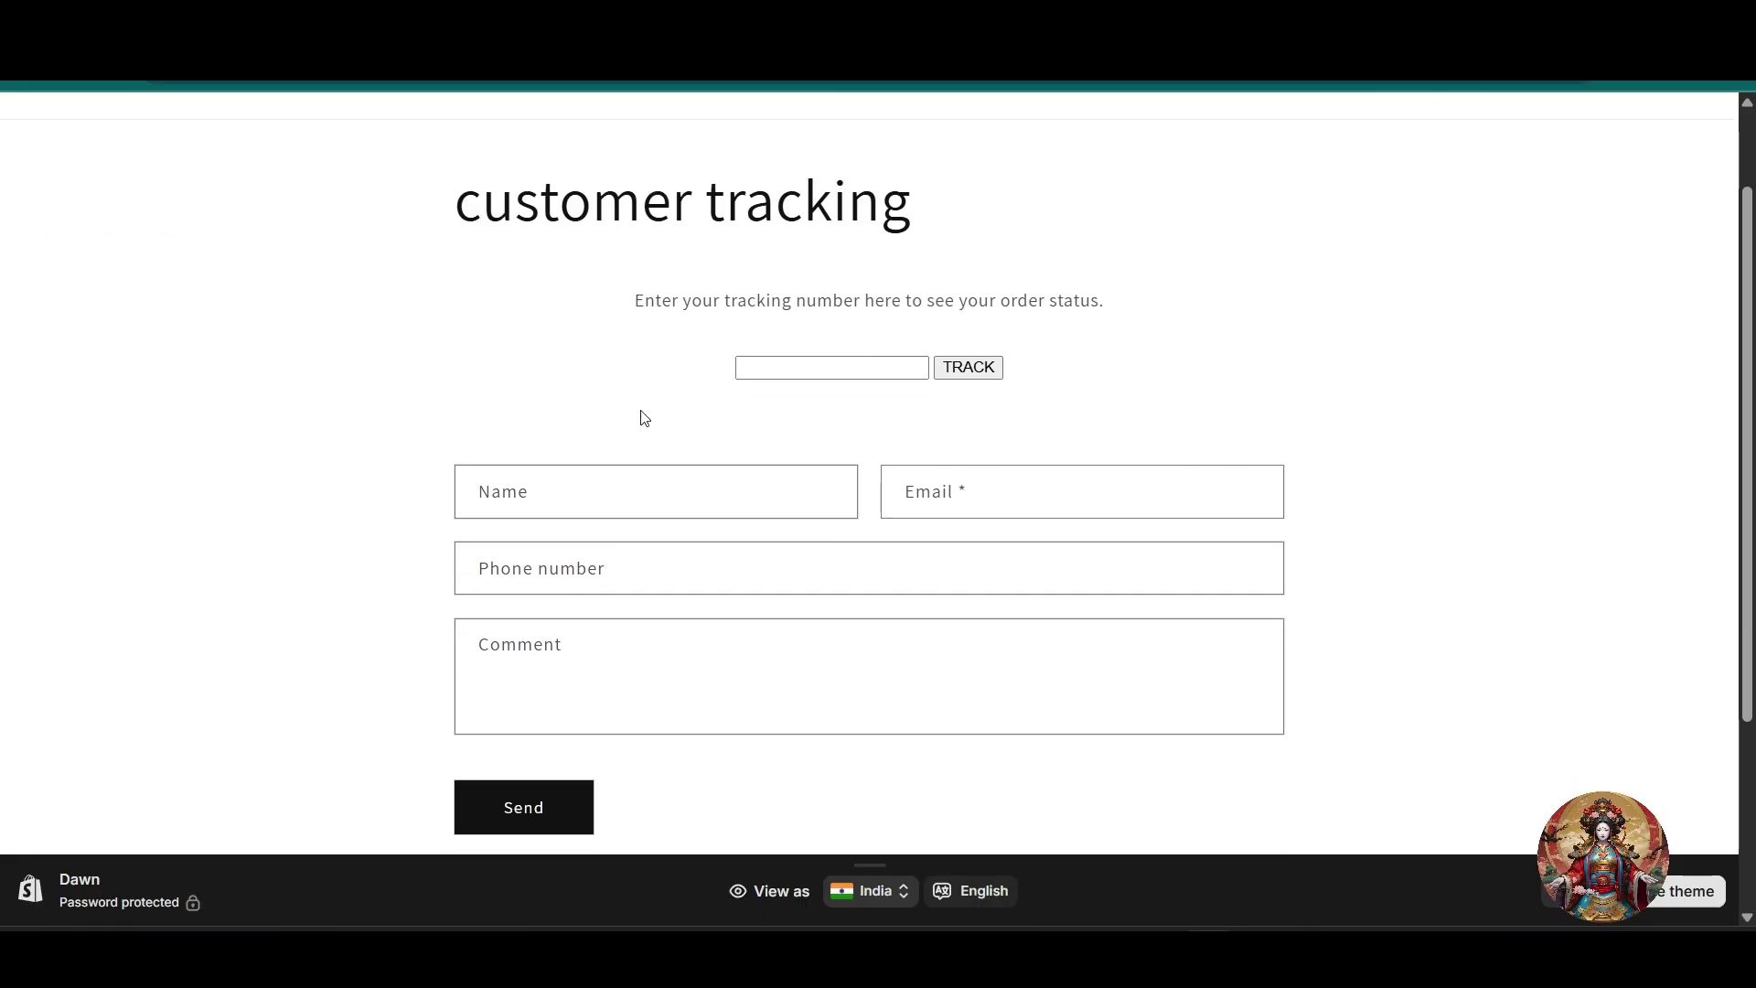
scroll(681, 424, up, 1)
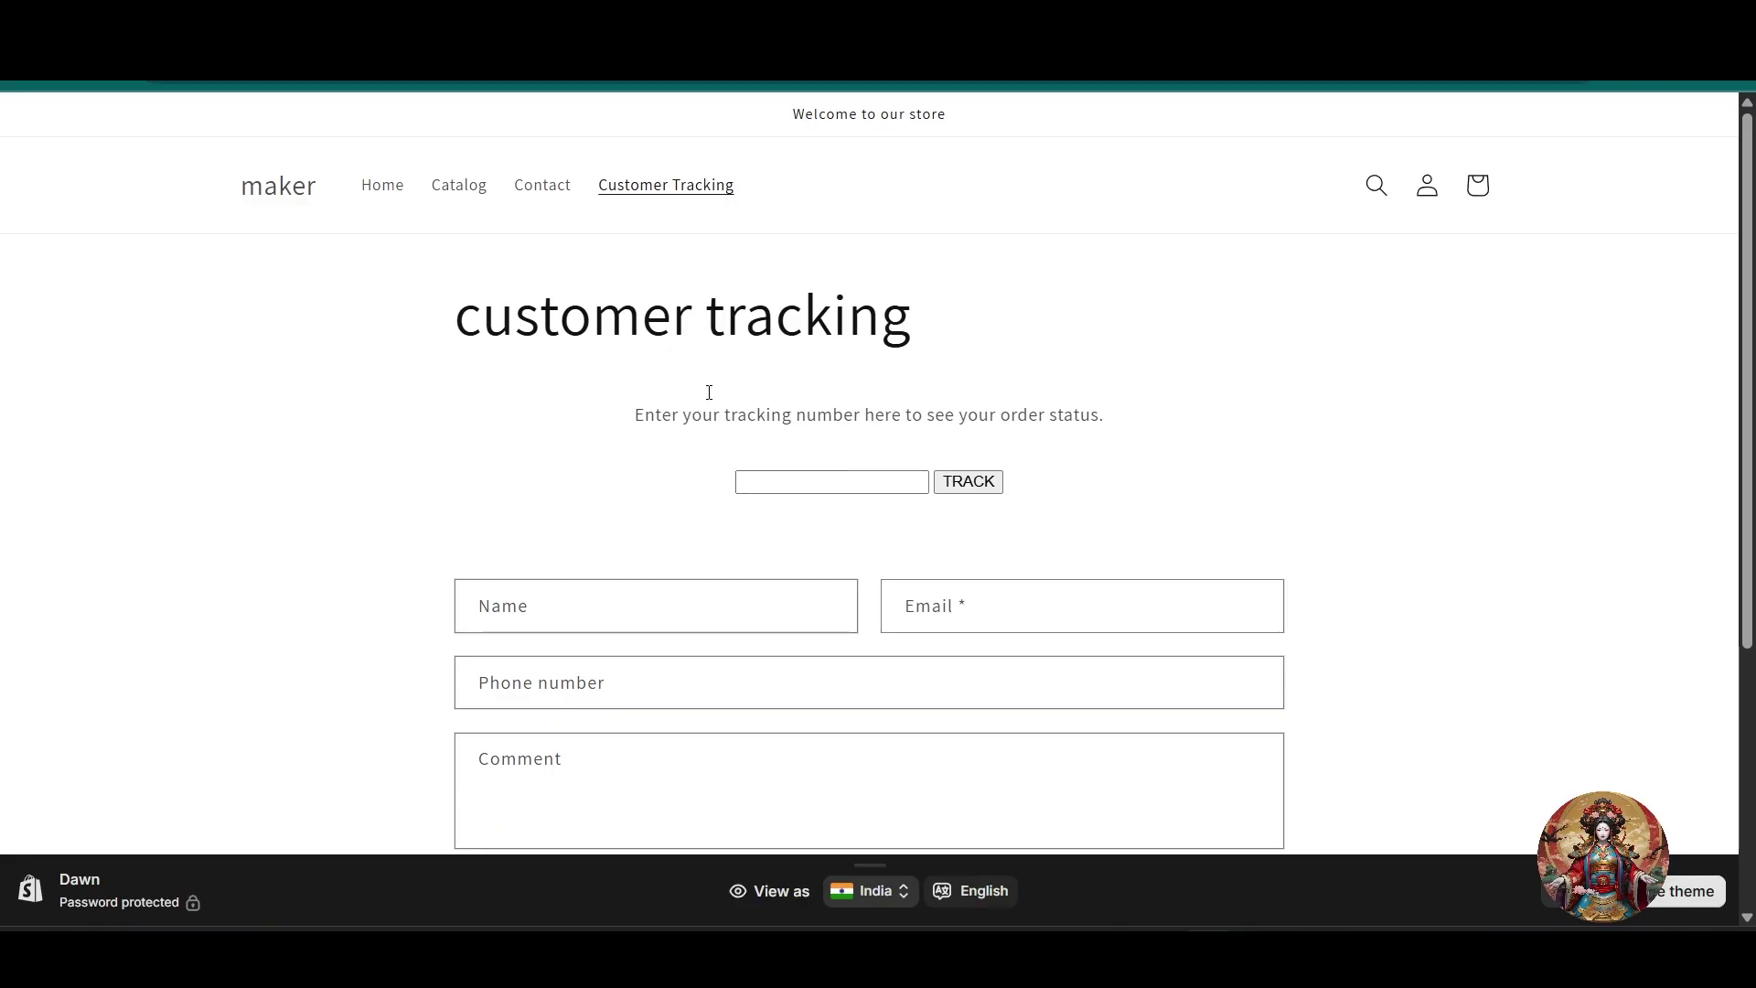
click(876, 480)
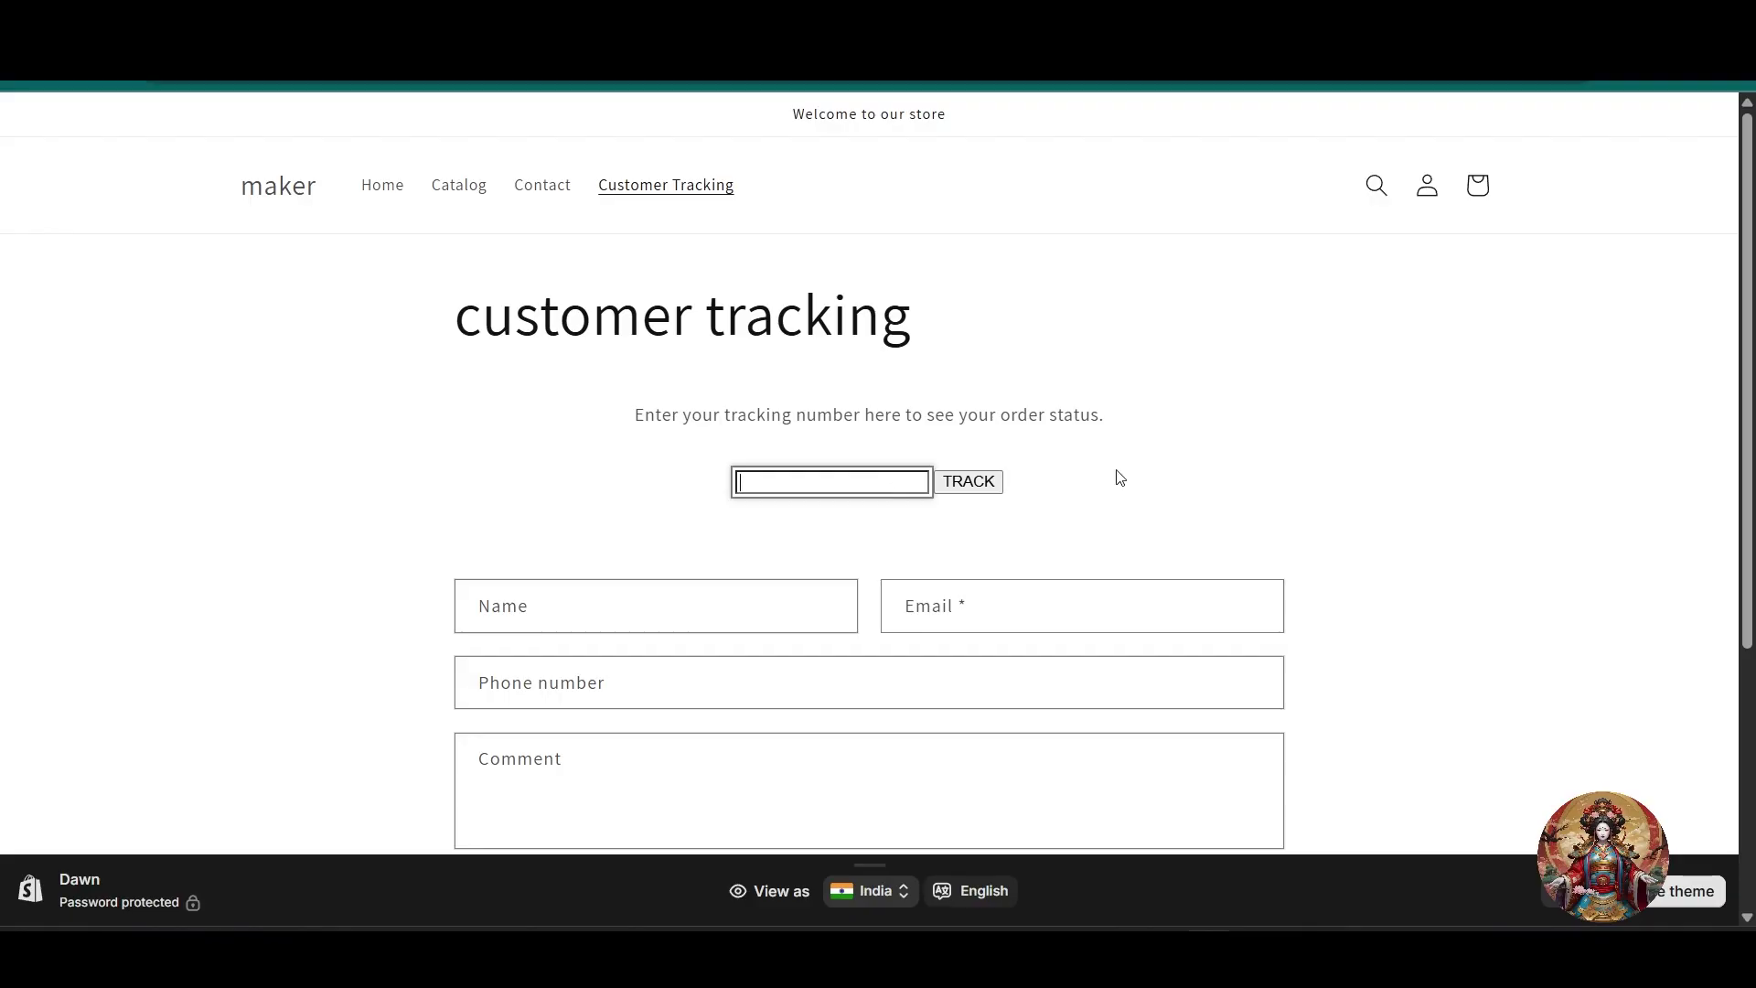